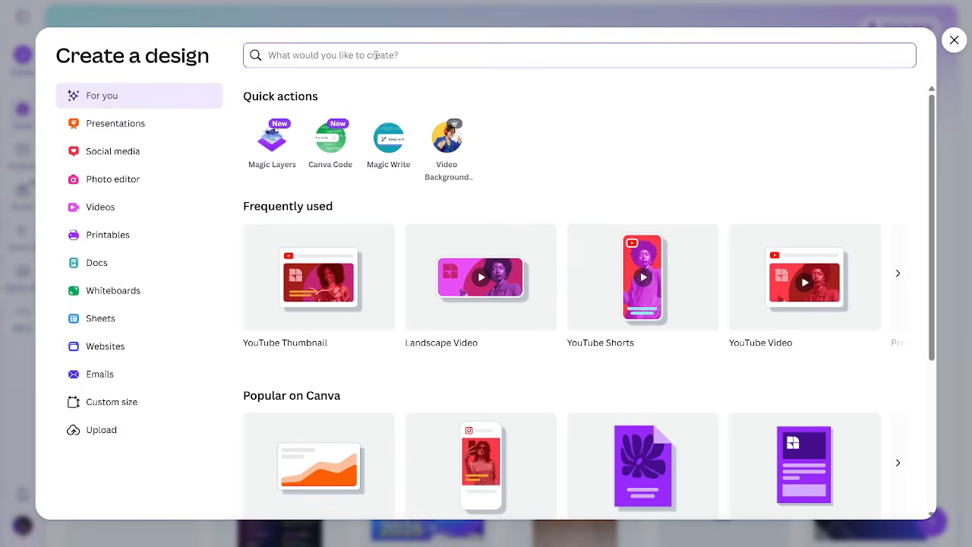
Search the design types for "poster" and create a blank Poster (Portrait A3).
type("poster")
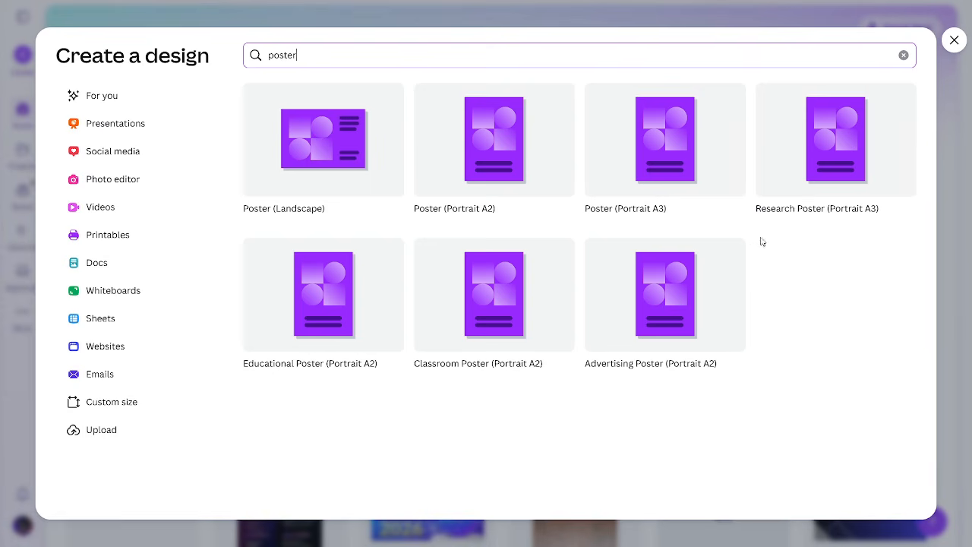
left_click(669, 151)
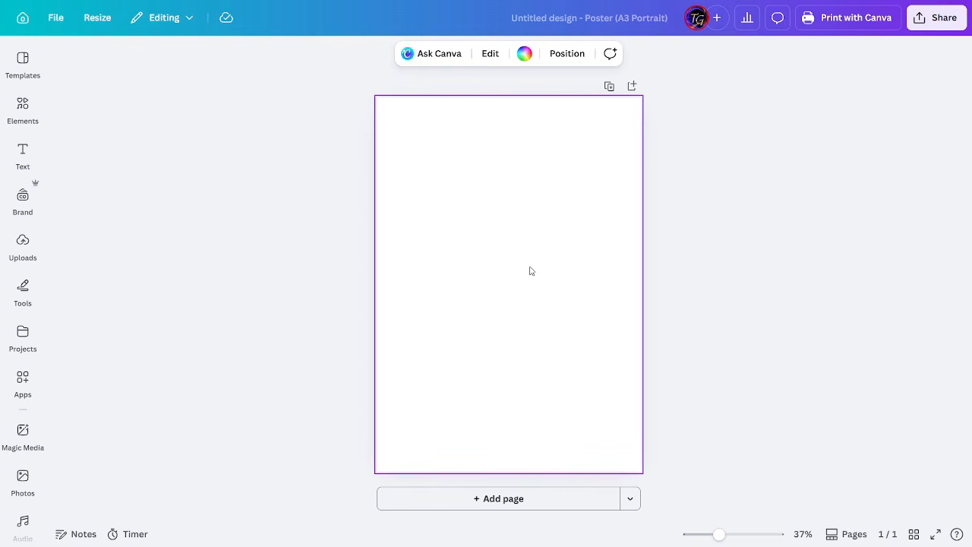
Browse the A3 portrait poster templates for layout ideas.
left_click(19, 68)
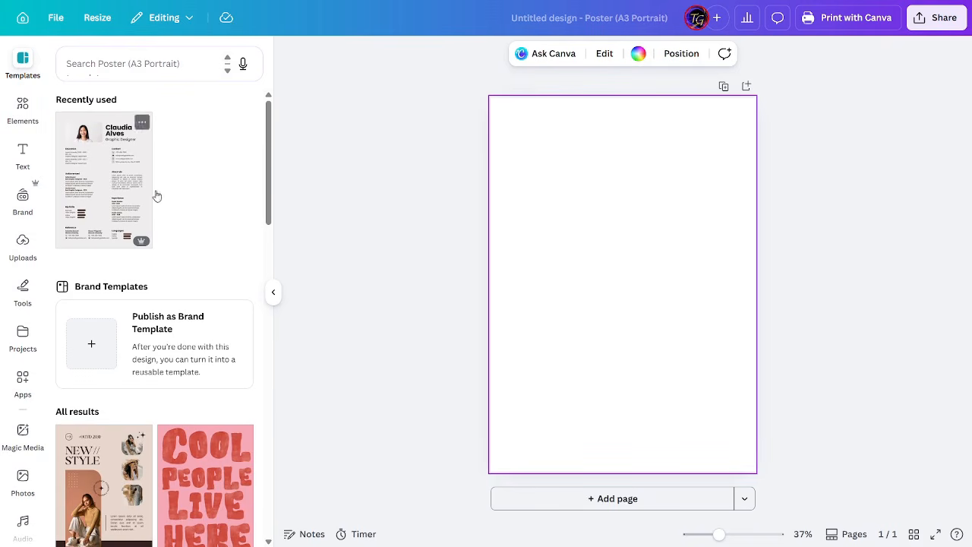
scroll(167, 209, "down", 5)
scroll(163, 315, "down", 5)
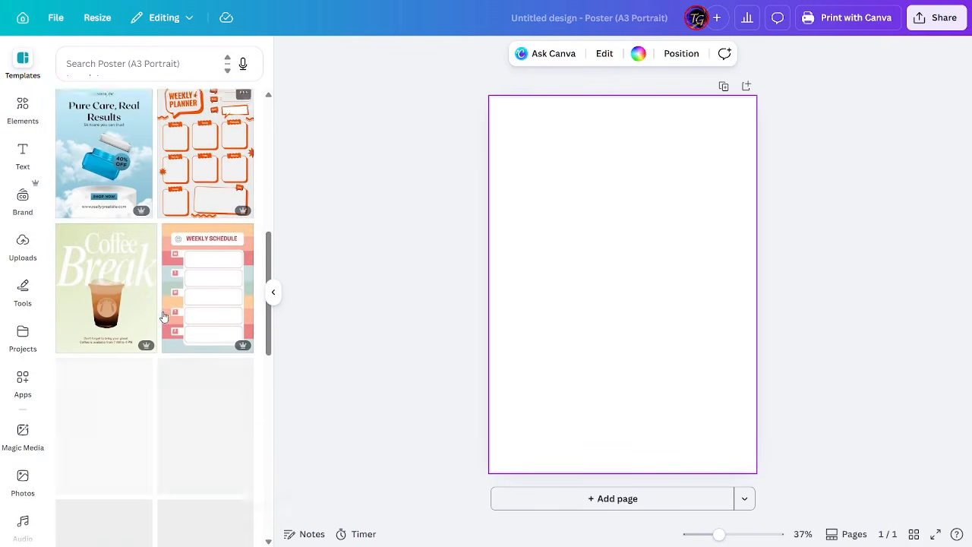
scroll(106, 187, "up", 1)
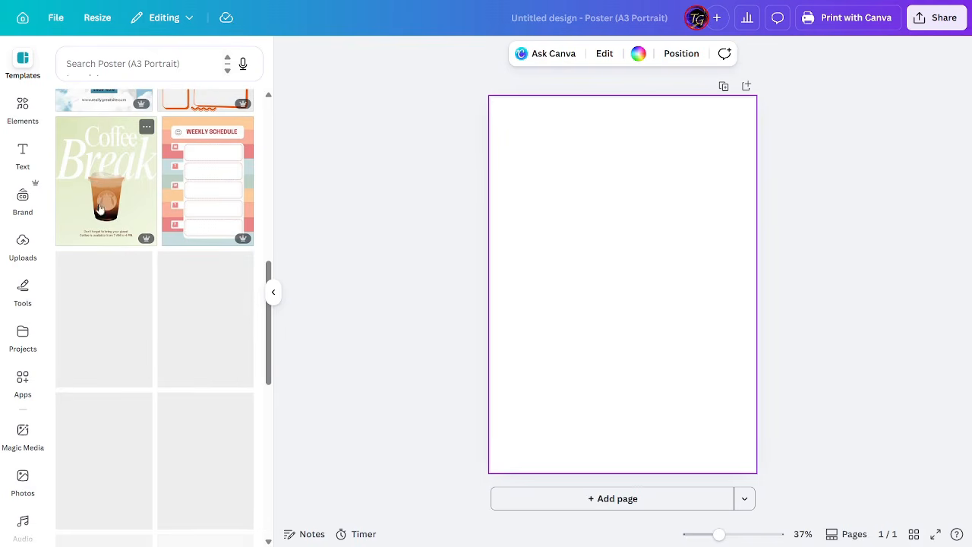
scroll(110, 177, "down", 1)
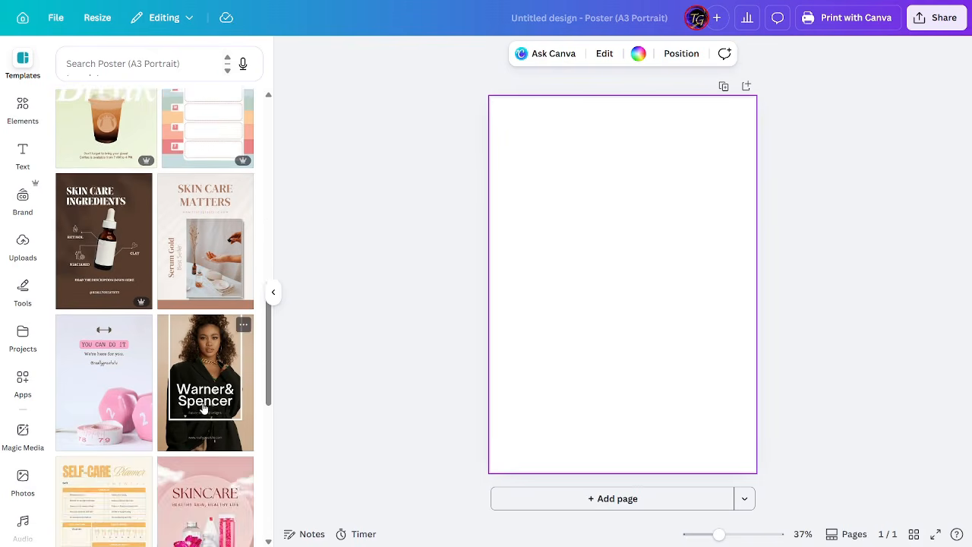
scroll(110, 177, "up", 2)
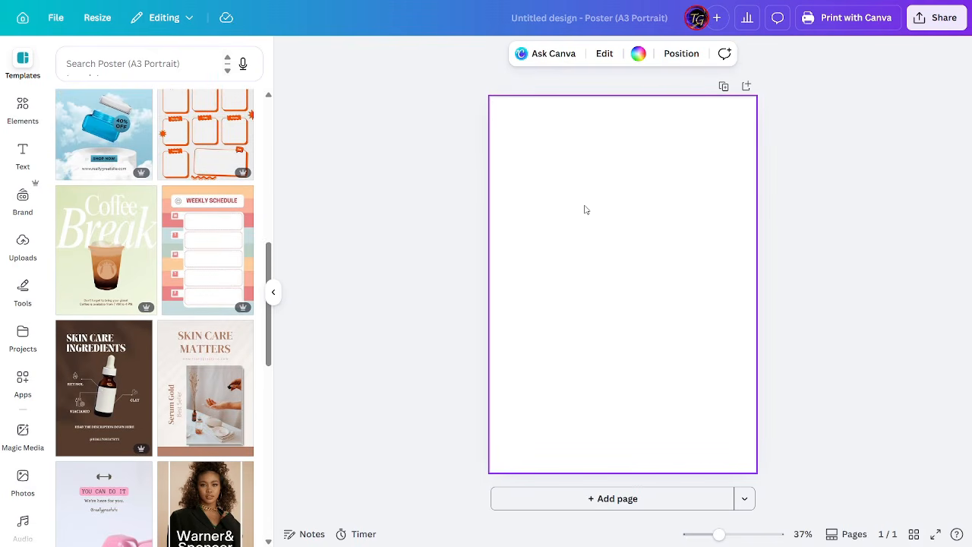
Search the elements for "table" and show all the photo results.
left_click(22, 108)
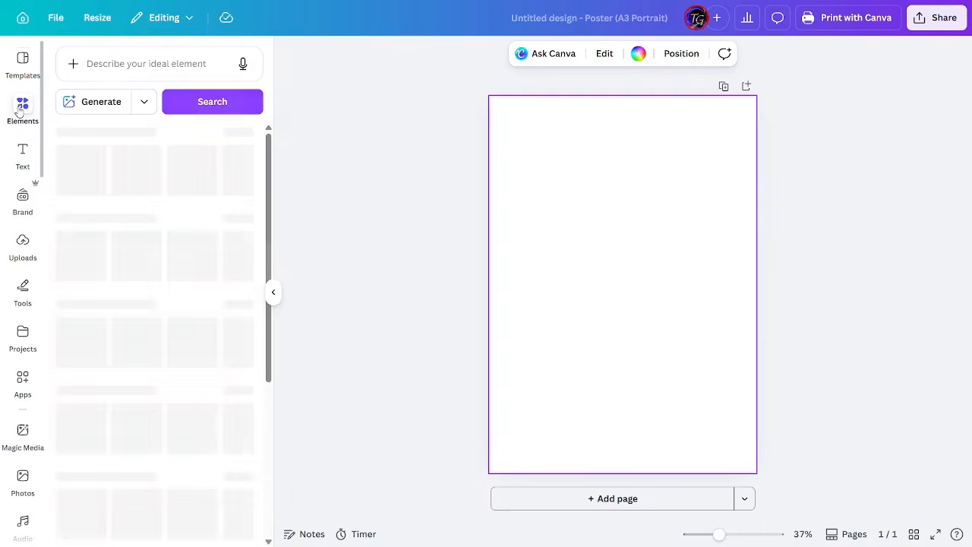
left_click(127, 64)
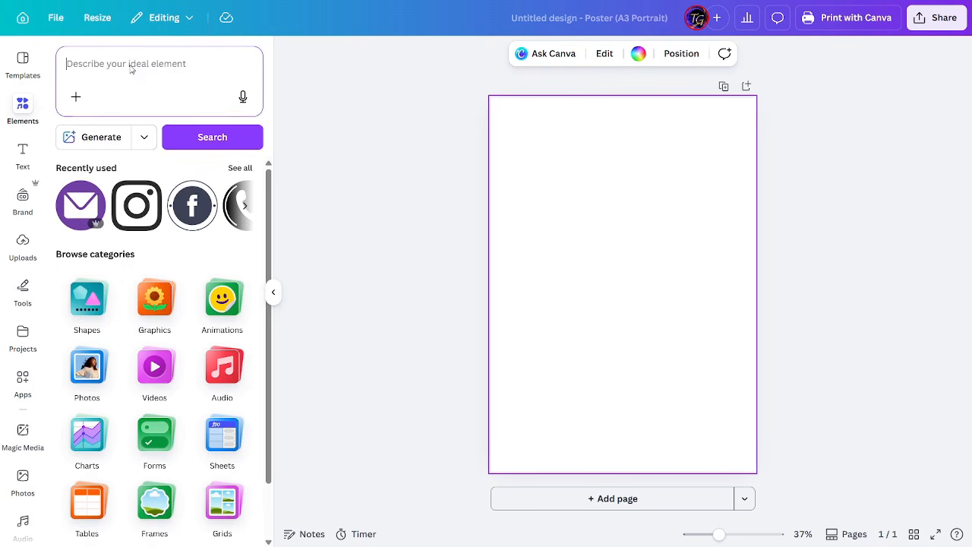
type("table")
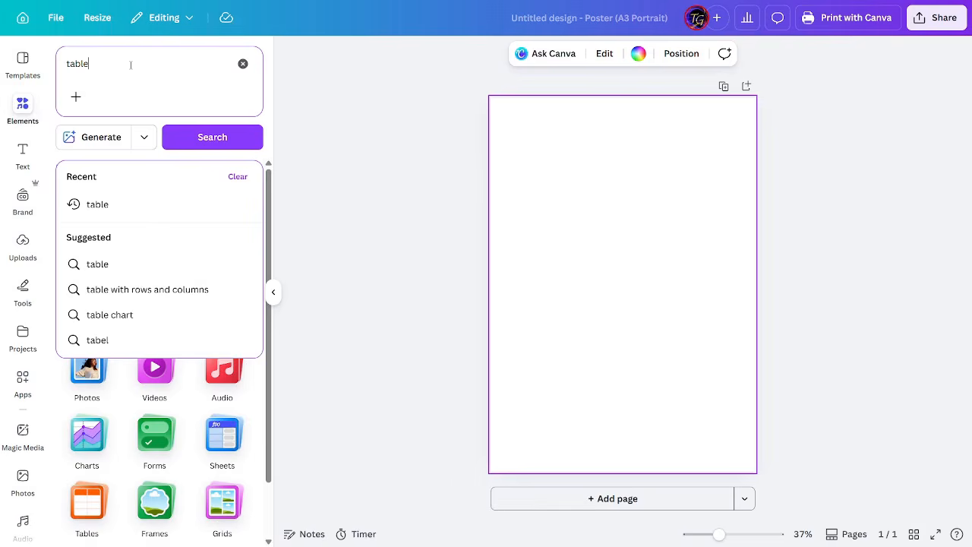
key("Return")
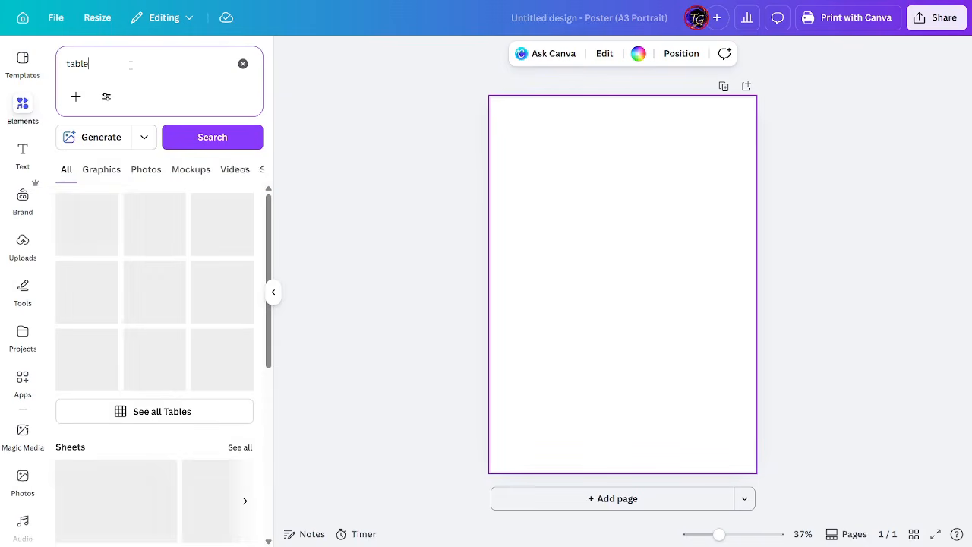
scroll(144, 289, "down", 5)
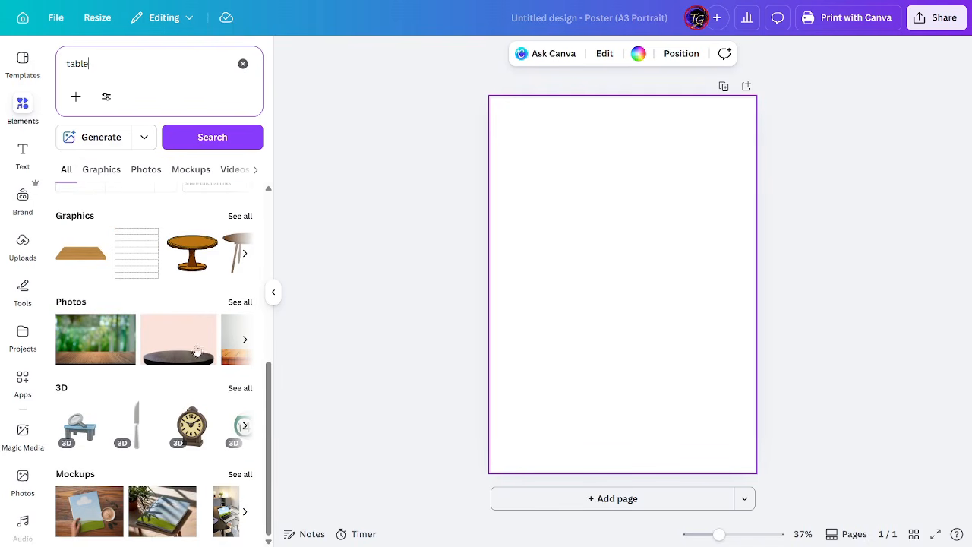
left_click(237, 303)
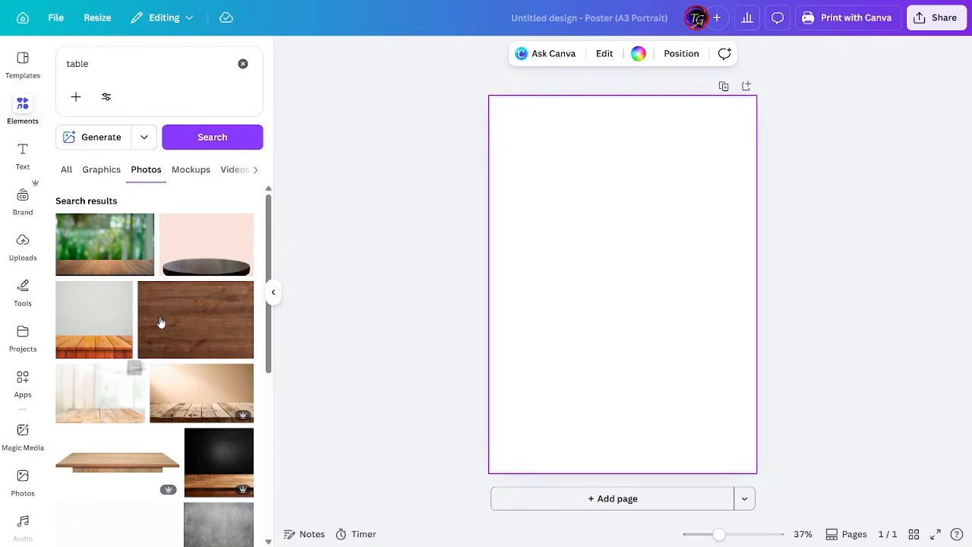
Add the dark wooden table photo with blurred orange lights and set it as the page background.
scroll(190, 410, "down", 2)
scroll(195, 431, "down", 2)
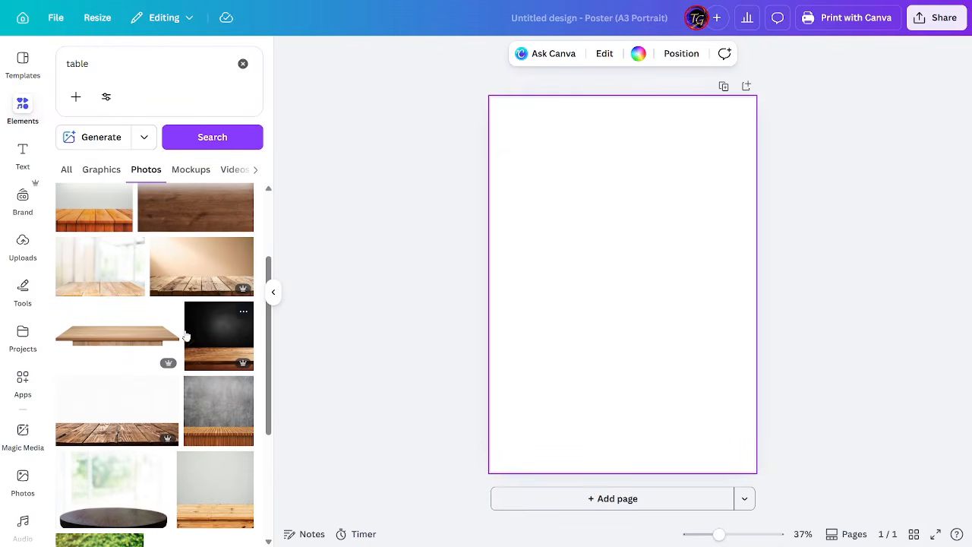
scroll(217, 324, "down", 2)
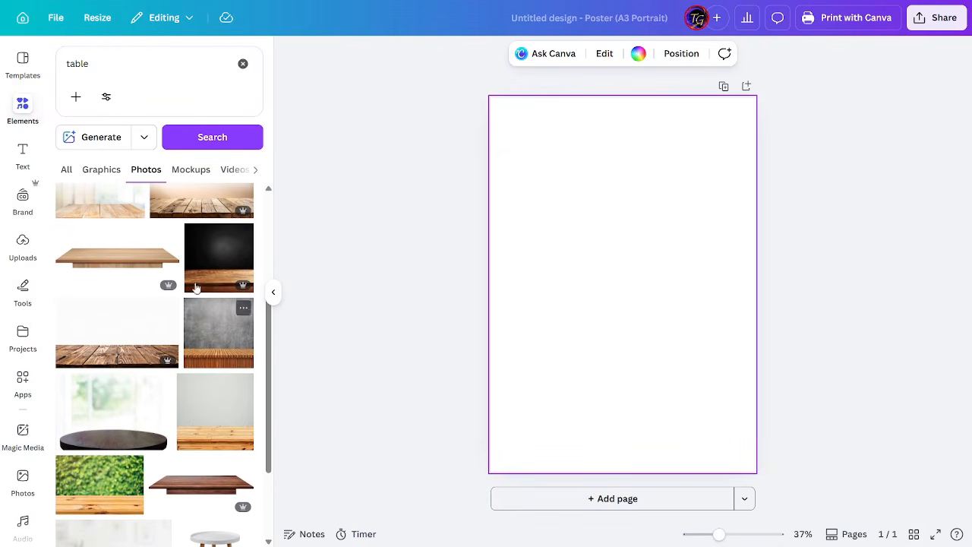
scroll(220, 303, "down", 10)
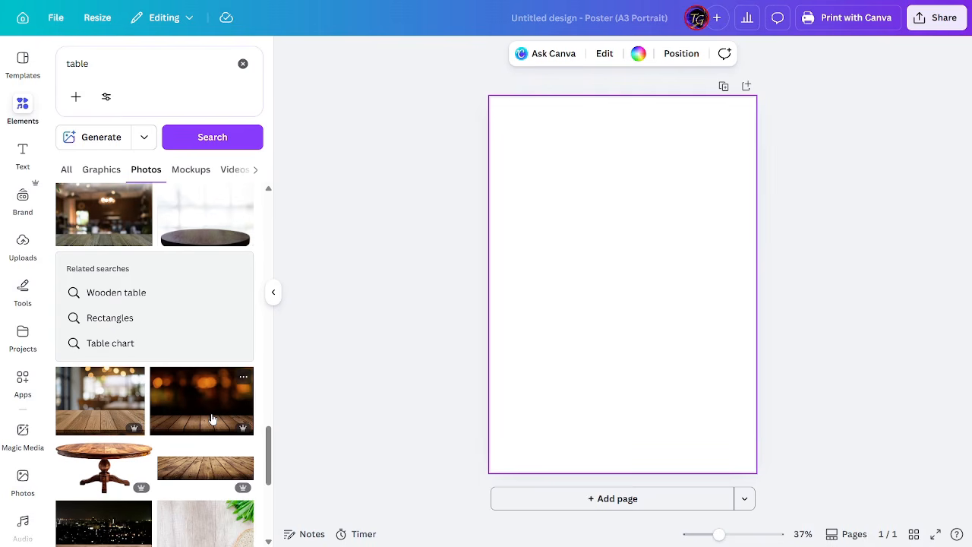
left_click(212, 418)
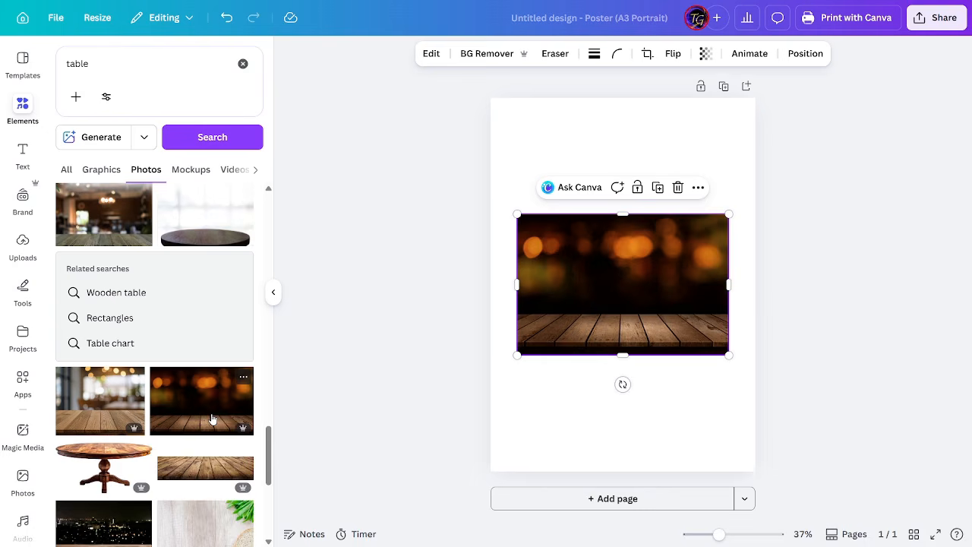
right_click(620, 305)
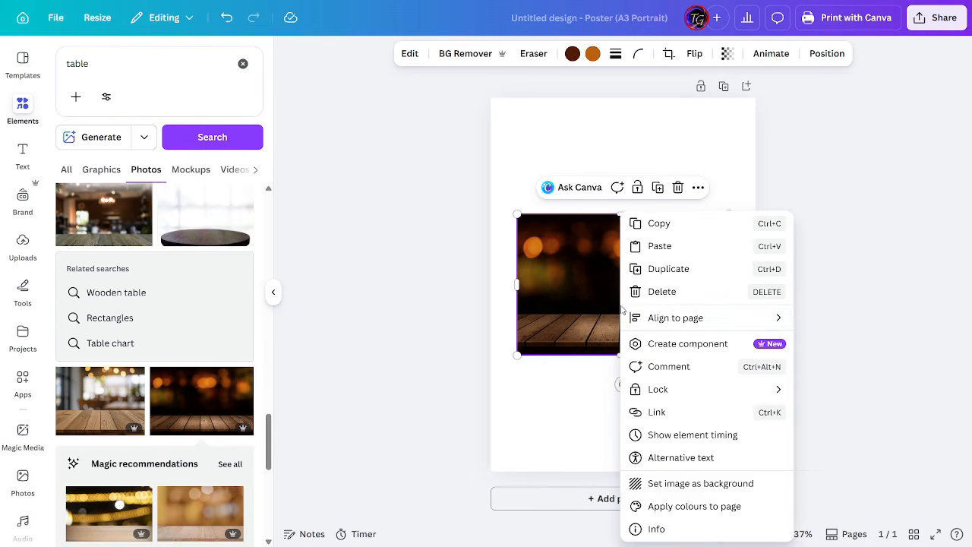
left_click(705, 491)
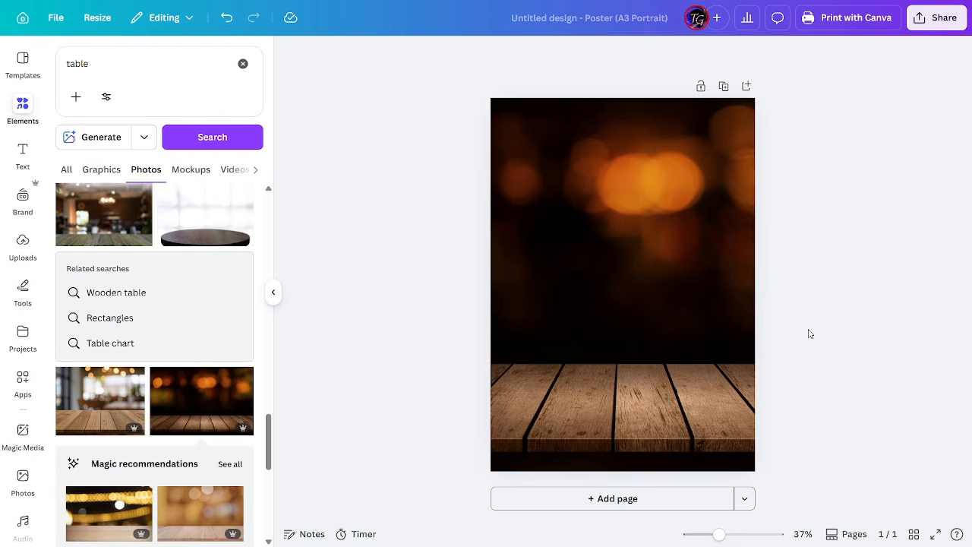
Enlarge the background photo within its crop and reposition it so the wooden table fills the poster's lower part.
double_click(588, 271)
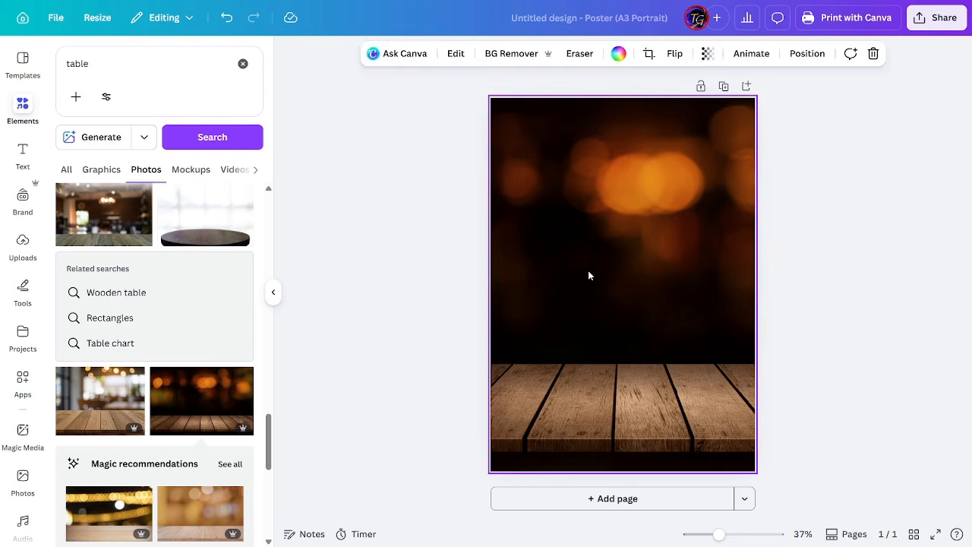
left_click_drag(339, 94, 228, 21)
left_click_drag(649, 357, 653, 332)
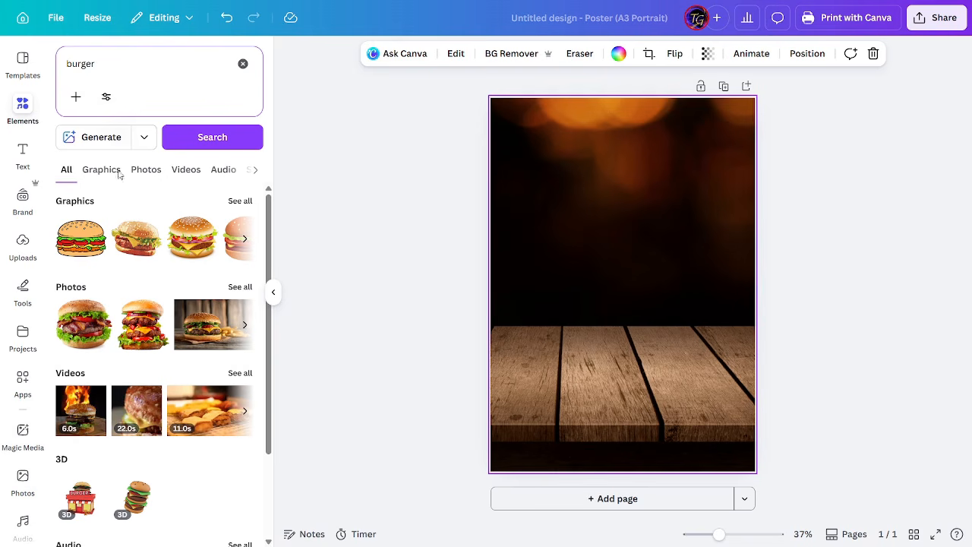
Add a square from the basic shapes to the poster.
left_click(20, 111)
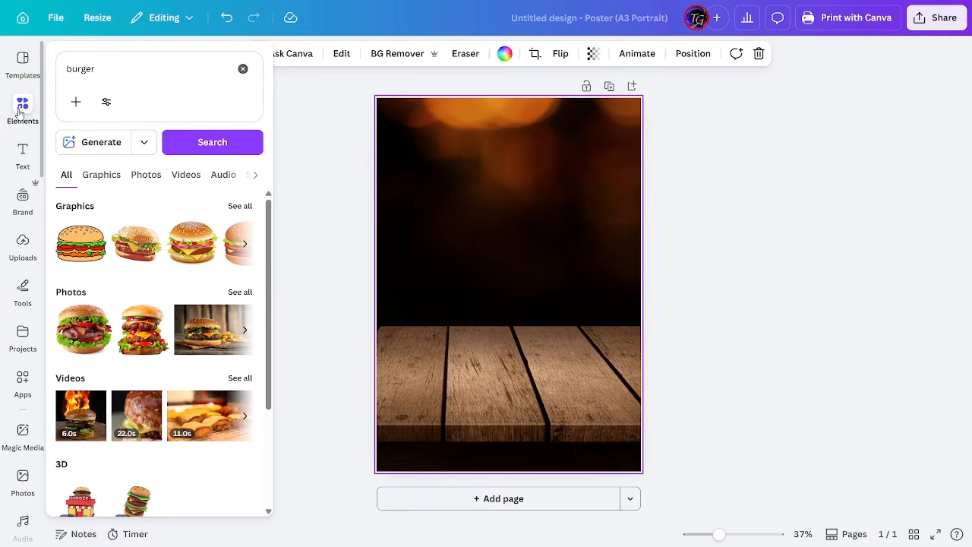
left_click(21, 110)
left_click(86, 385)
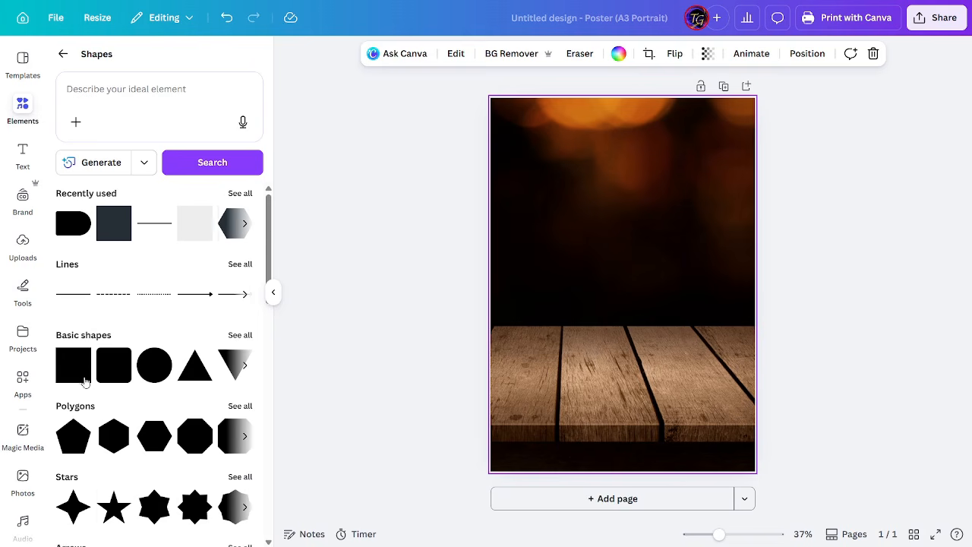
left_click(79, 377)
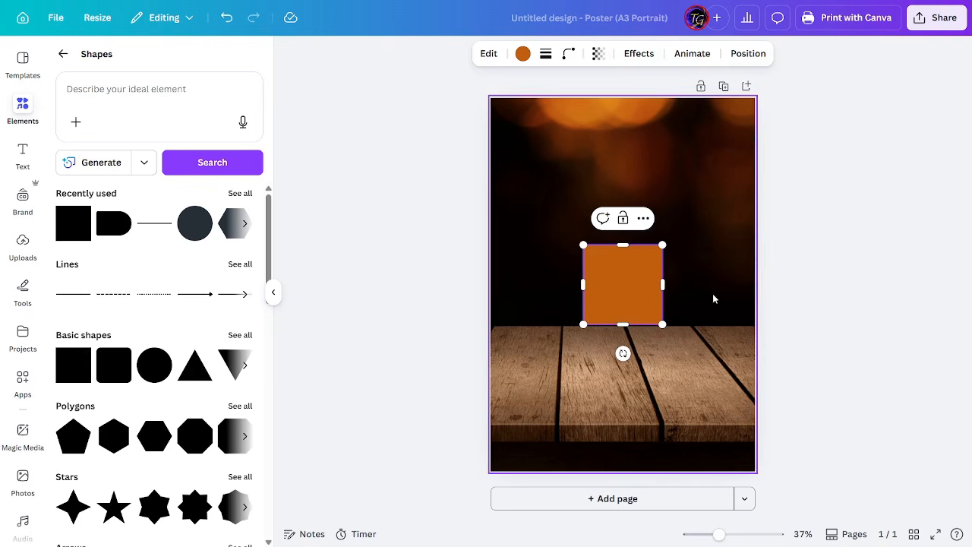
left_click(830, 275)
left_click(642, 289)
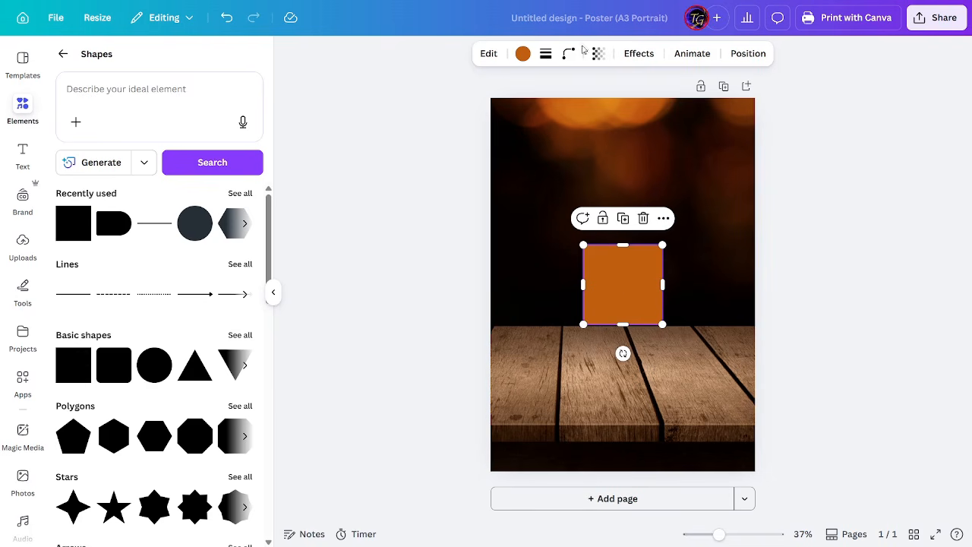
Fill the square with the default black-to-white linear gradient.
left_click(521, 55)
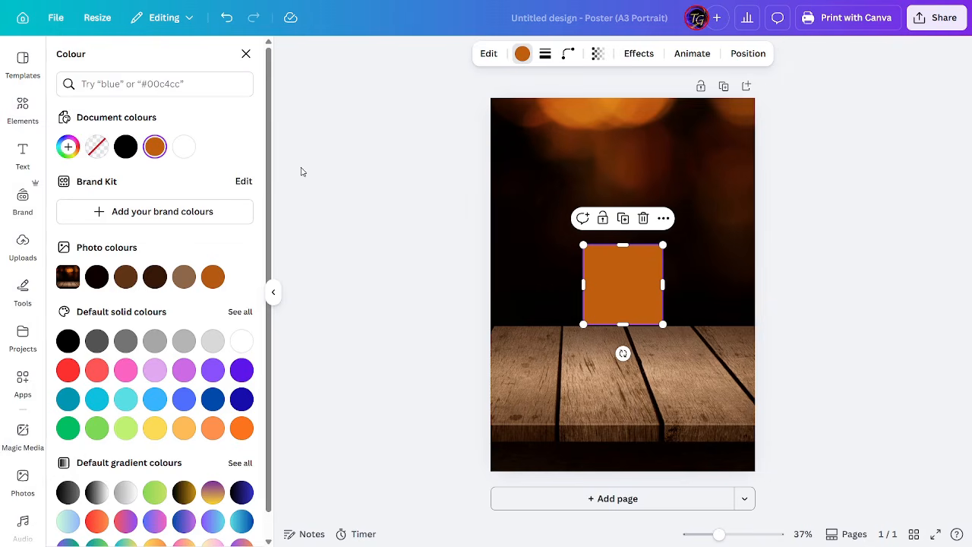
scroll(140, 402, "down", 1)
left_click(97, 467)
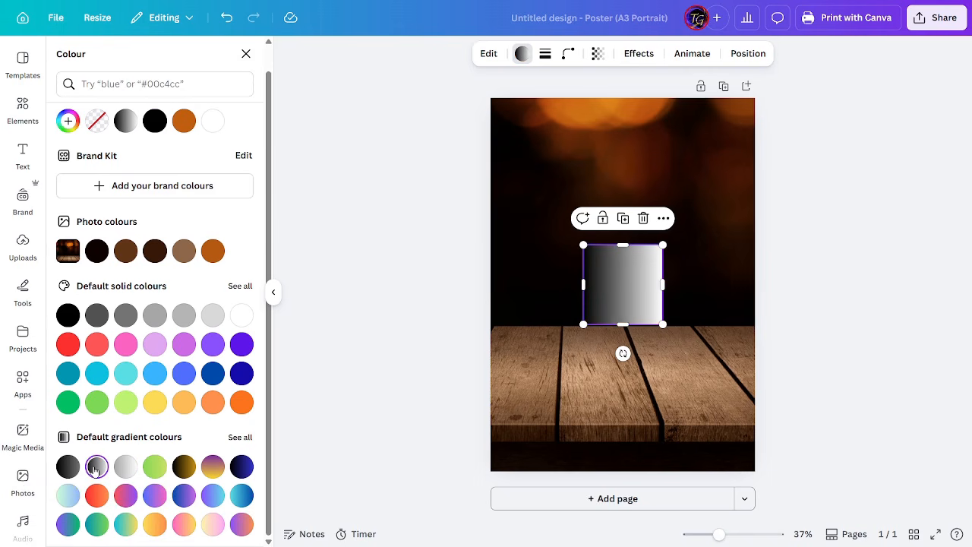
Change the square's gradient colours to brown #622809 and dark brown #1F0C03, sampled from the background photo.
left_click(125, 122)
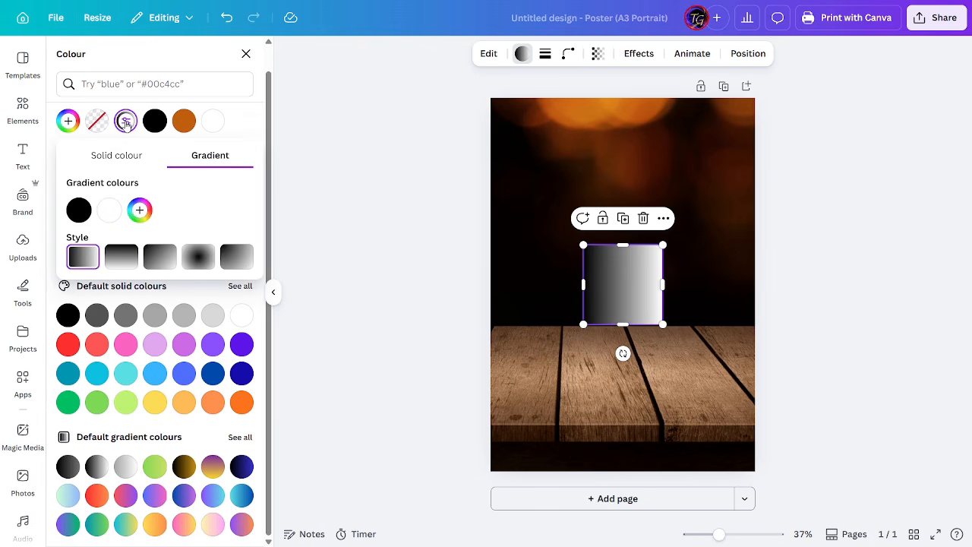
left_click(78, 210)
left_click(245, 365)
left_click(614, 157)
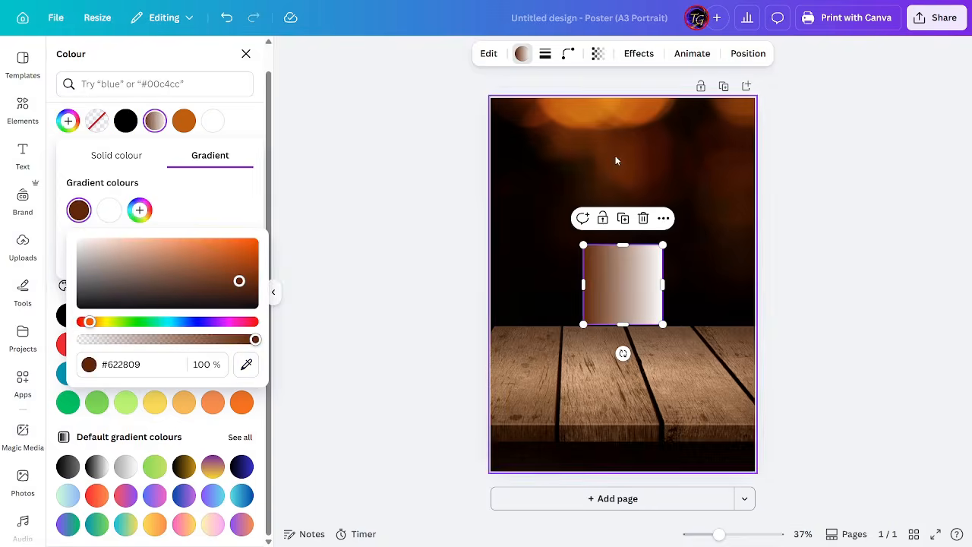
left_click(109, 210)
left_click(276, 364)
left_click(585, 214)
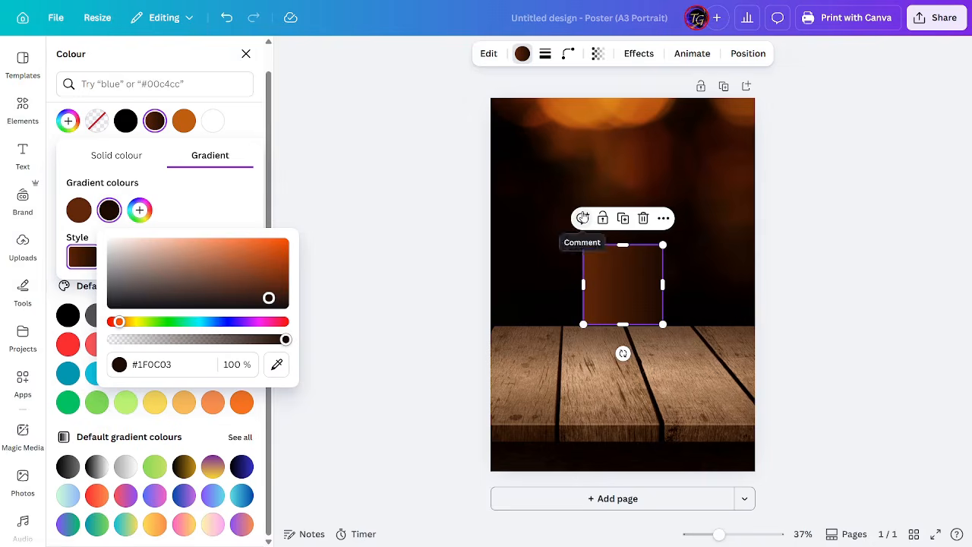
Make the gradient square semi-transparent and enlarge it to cover the whole background area above the wooden table.
left_click(626, 284)
left_click(597, 54)
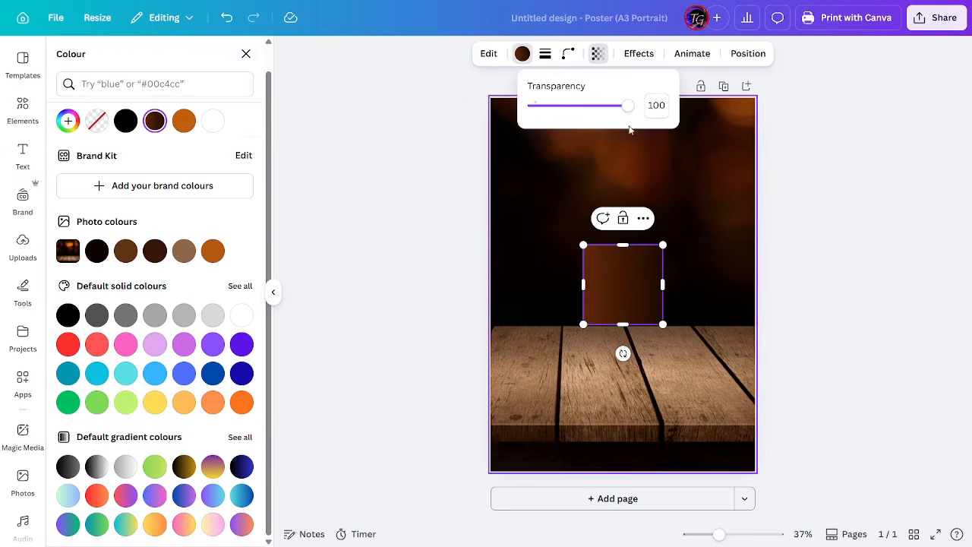
left_click_drag(627, 106, 560, 119)
left_click_drag(583, 245, 354, 113)
left_click_drag(586, 200, 683, 184)
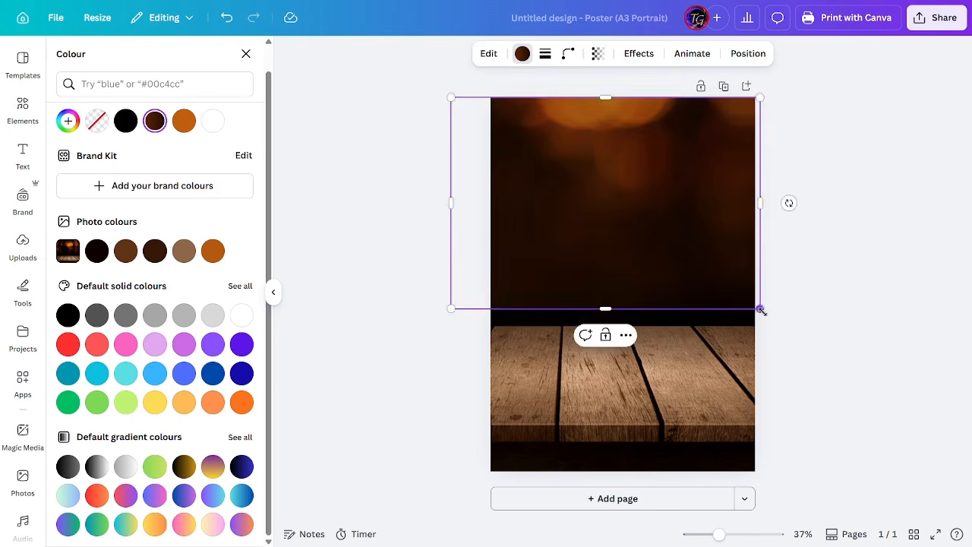
left_click_drag(759, 309, 772, 326)
Set the gradient overlay's transparency to 67 and deselect it.
left_click(598, 53)
left_click_drag(562, 106, 597, 112)
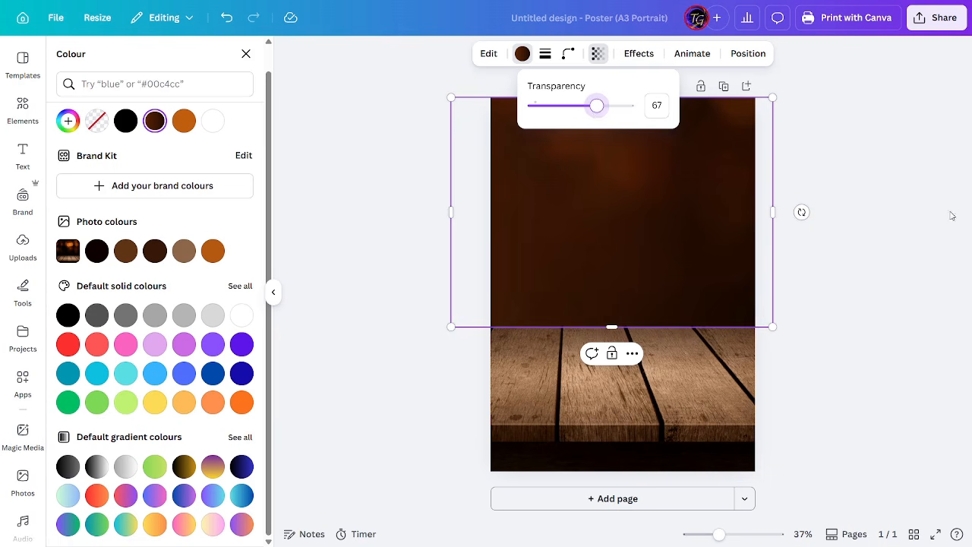
left_click(908, 224)
left_click(908, 222)
left_click(908, 222)
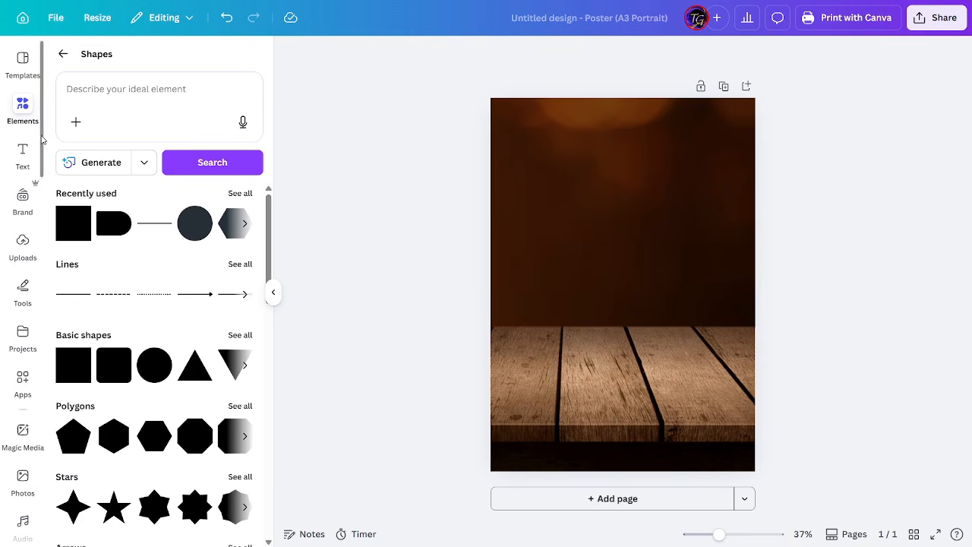
Search the elements for "burger" and browse the photo results.
left_click(18, 112)
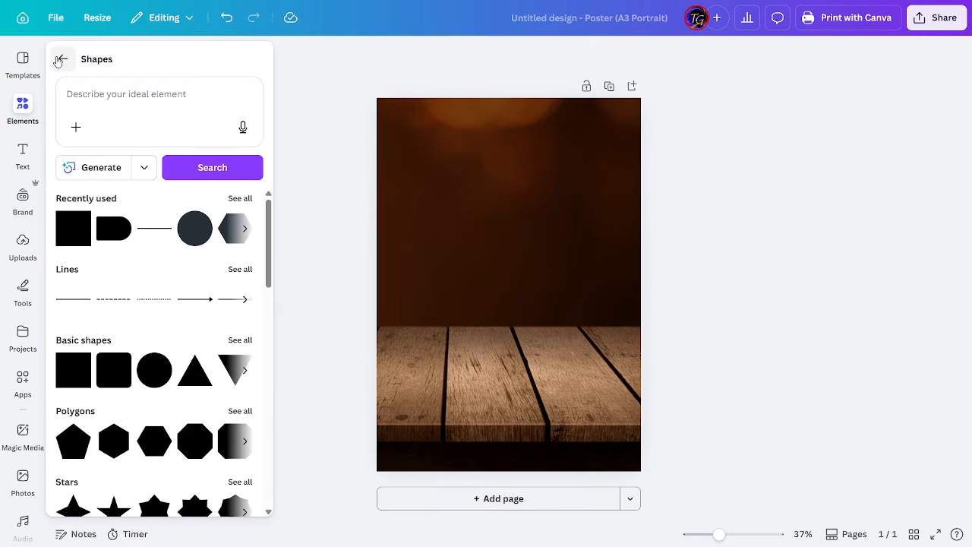
left_click(84, 68)
type("burger")
key("Return")
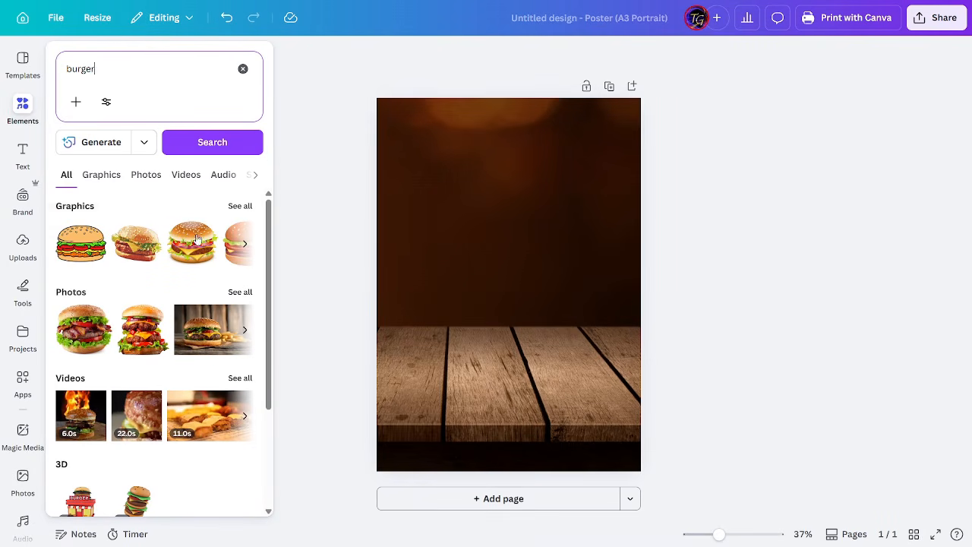
left_click(243, 292)
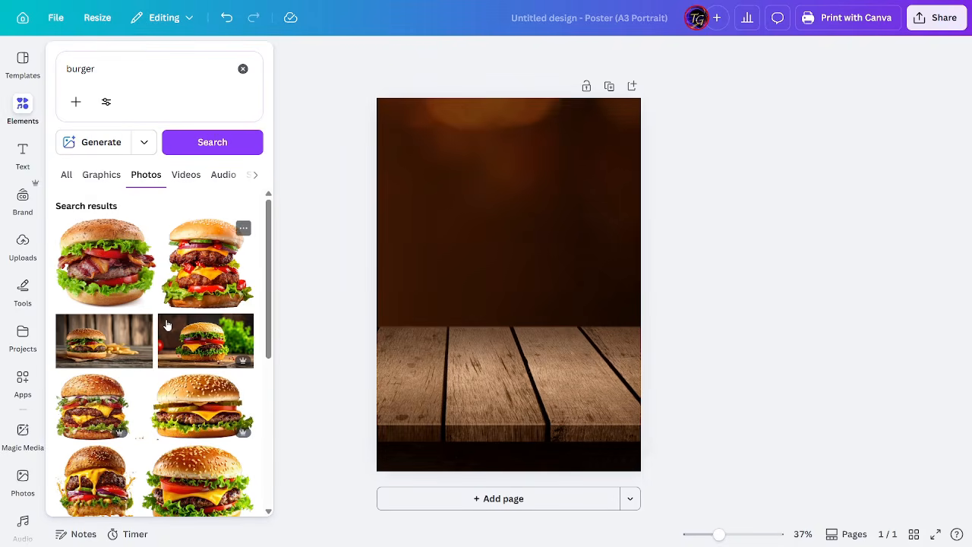
scroll(185, 356, "down", 3)
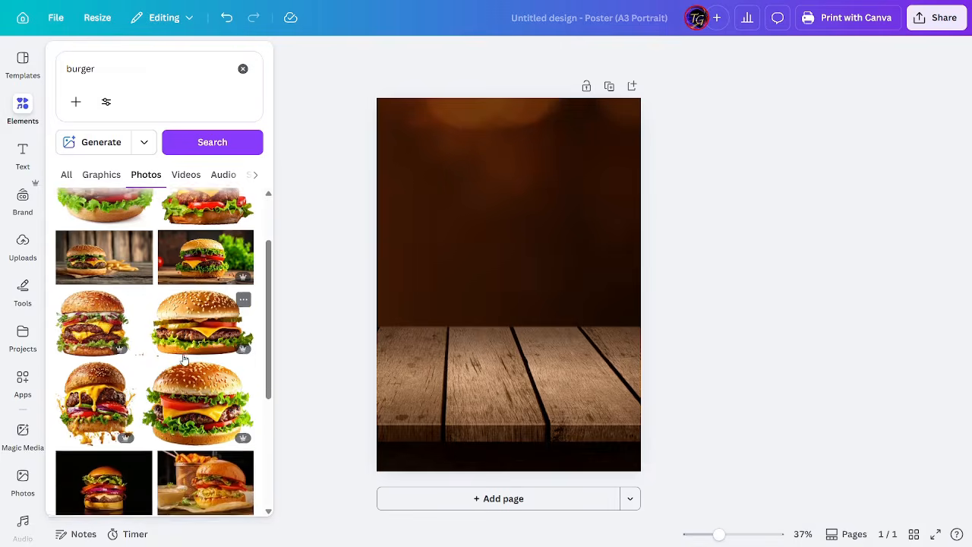
left_click(438, 353)
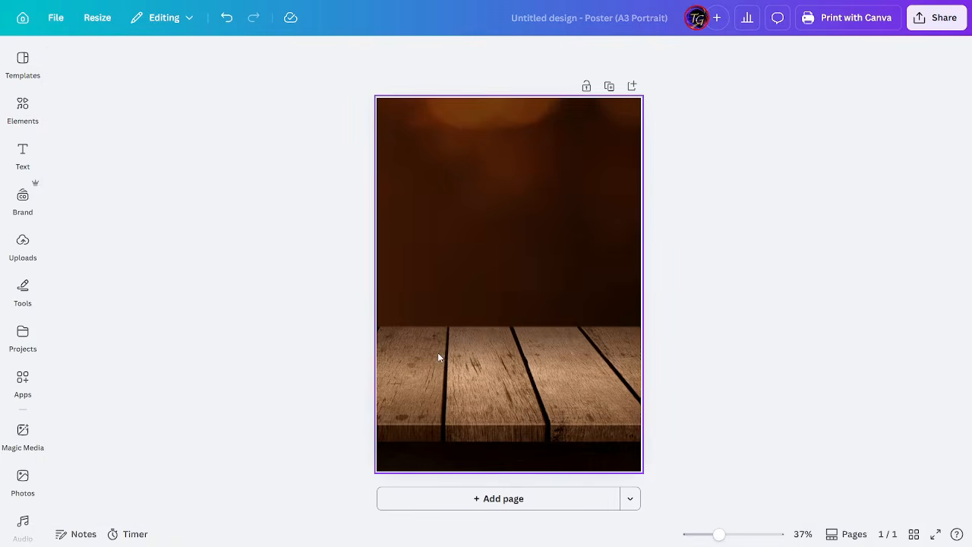
Add the cut-out cheeseburger with lettuce and tomato from the recently used elements and place it on the wooden table.
left_click(22, 110)
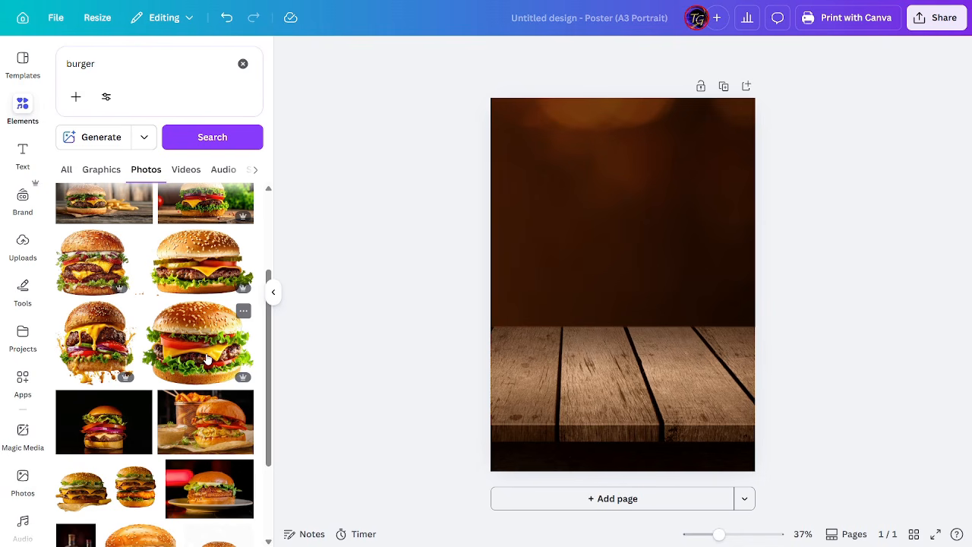
left_click(104, 431)
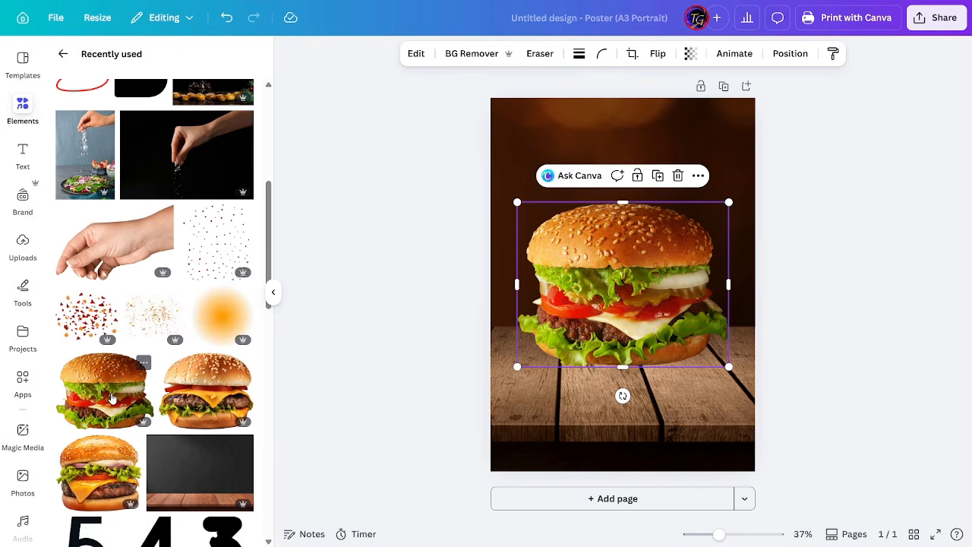
left_click(63, 54)
left_click_drag(645, 281, 641, 304)
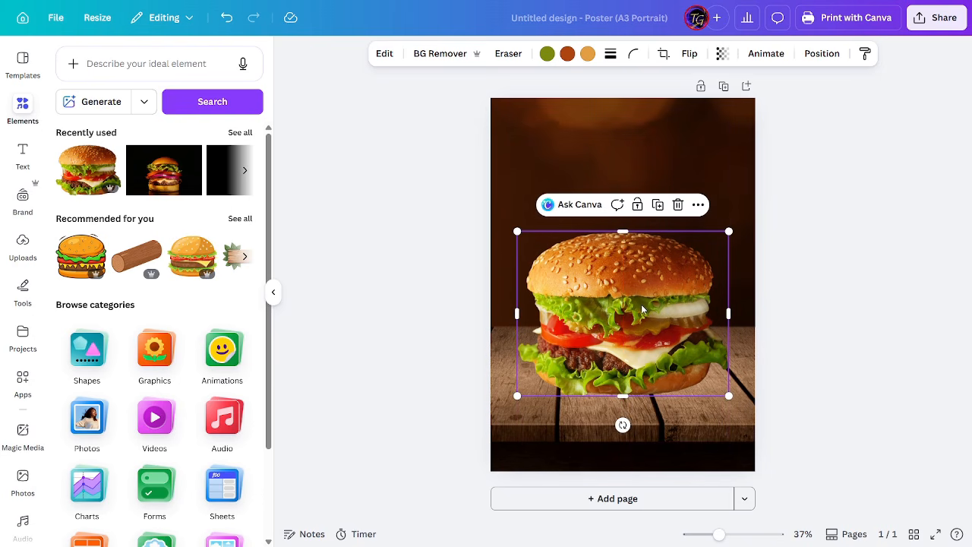
Apply the Backdrop shadow to the burger image.
left_click(384, 55)
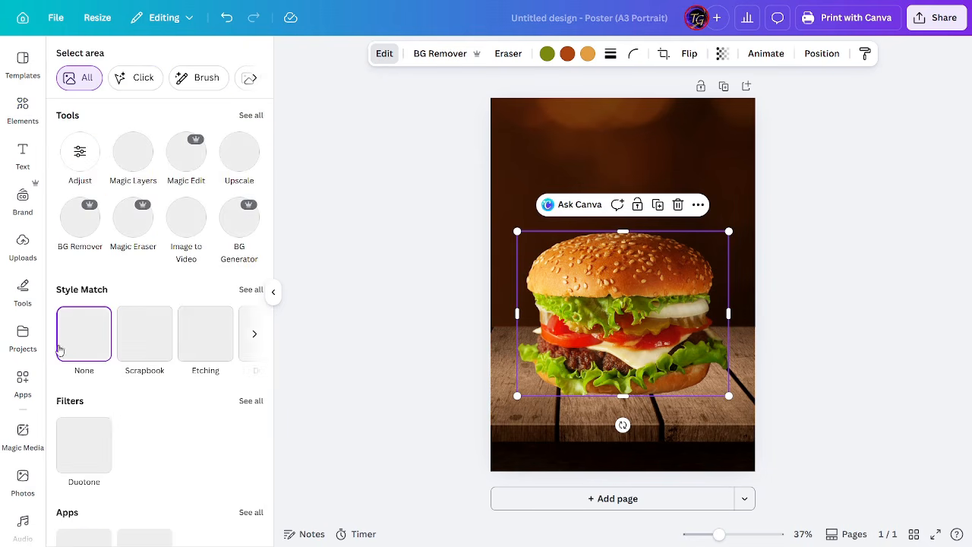
scroll(105, 386, "down", 3)
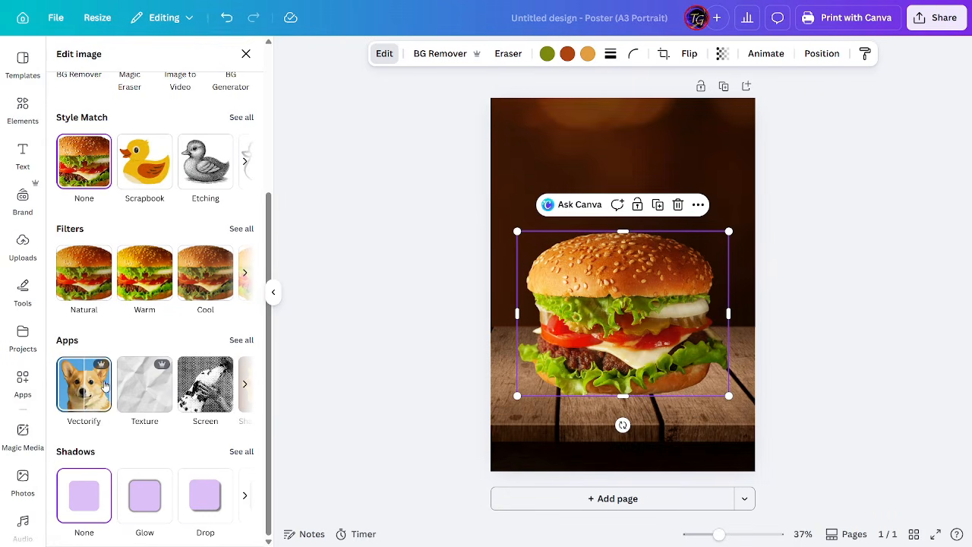
left_click(241, 454)
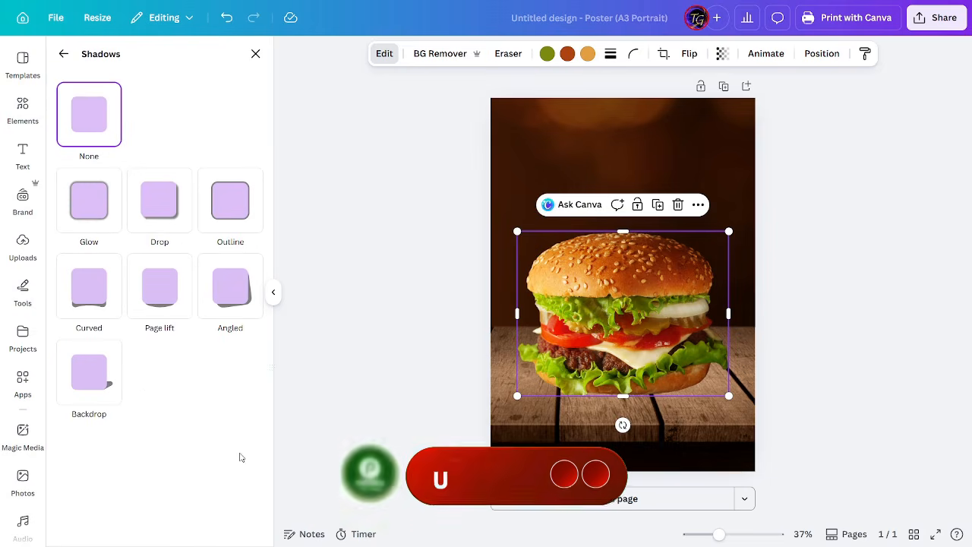
left_click(89, 381)
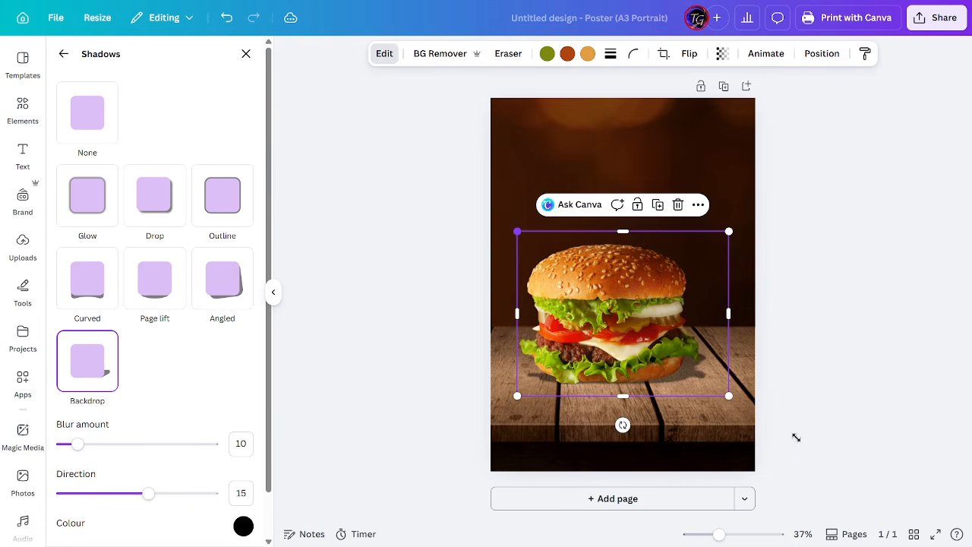
Enlarge the burger to nearly the full poster width and position it resting on the wooden table.
left_click_drag(517, 231, 463, 189)
left_click_drag(584, 300, 620, 308)
left_click_drag(767, 404, 772, 407)
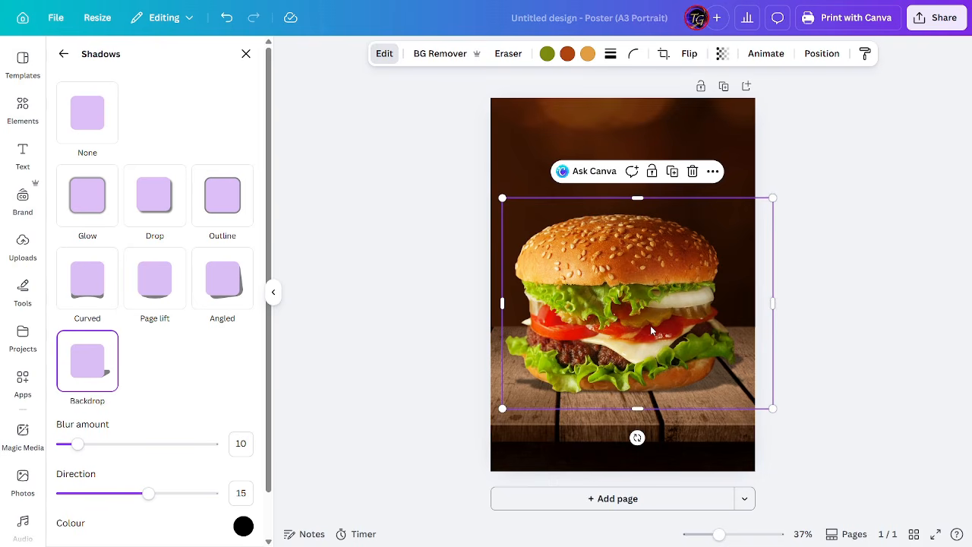
left_click(788, 290)
Find the Light Lab app and open it with the burger image selected.
left_click(680, 302)
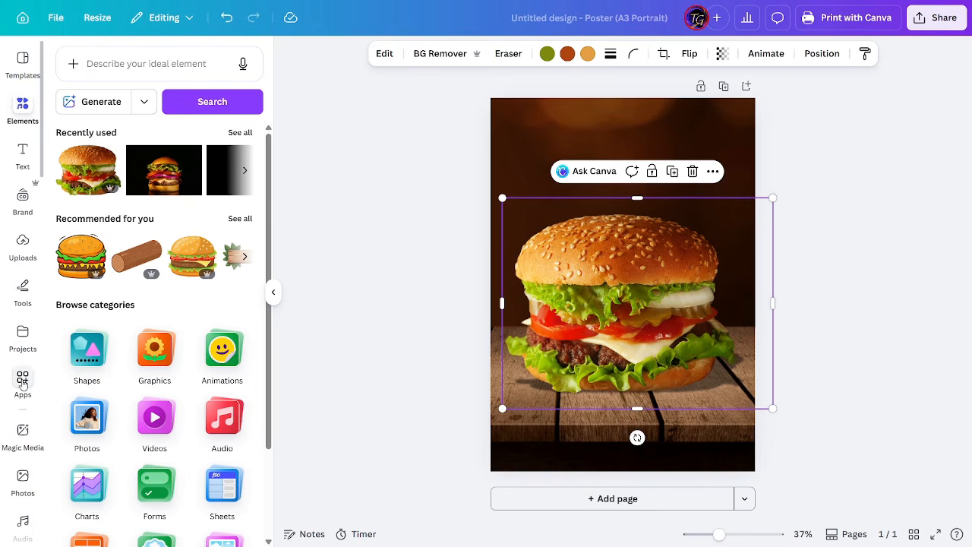
left_click(22, 384)
left_click(109, 63)
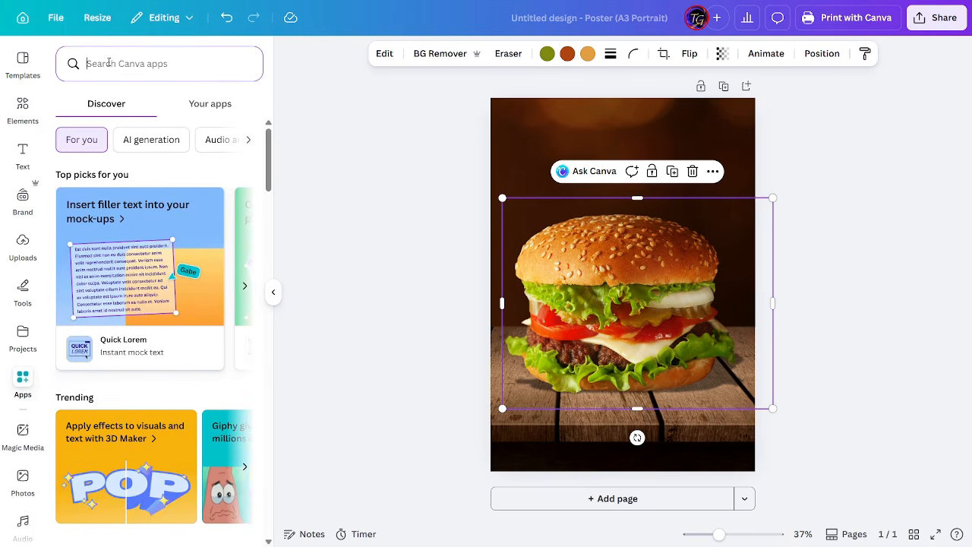
type("lig")
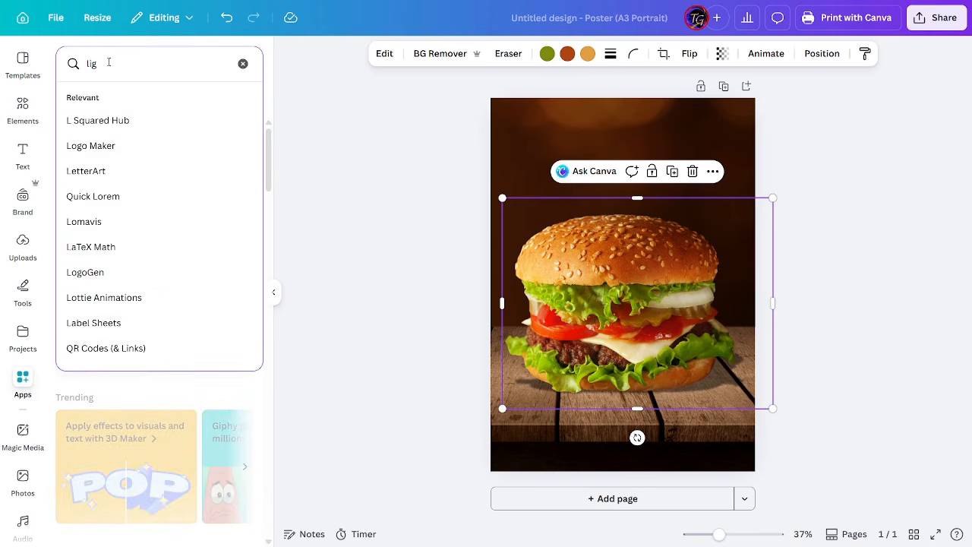
left_click(86, 120)
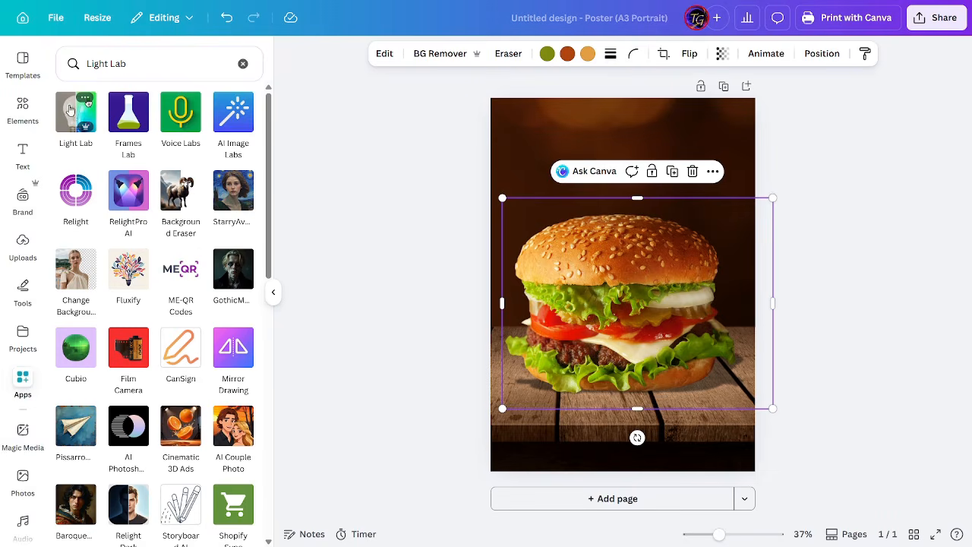
left_click(69, 109)
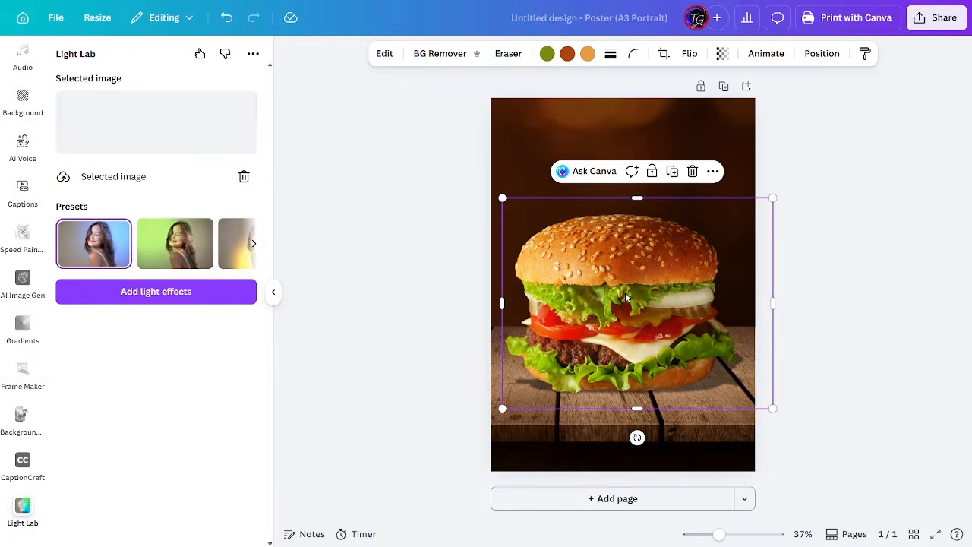
Relight the burger with the green-and-white light preset, moving the white light to the burger's base, and add the result to the design.
left_click(237, 331)
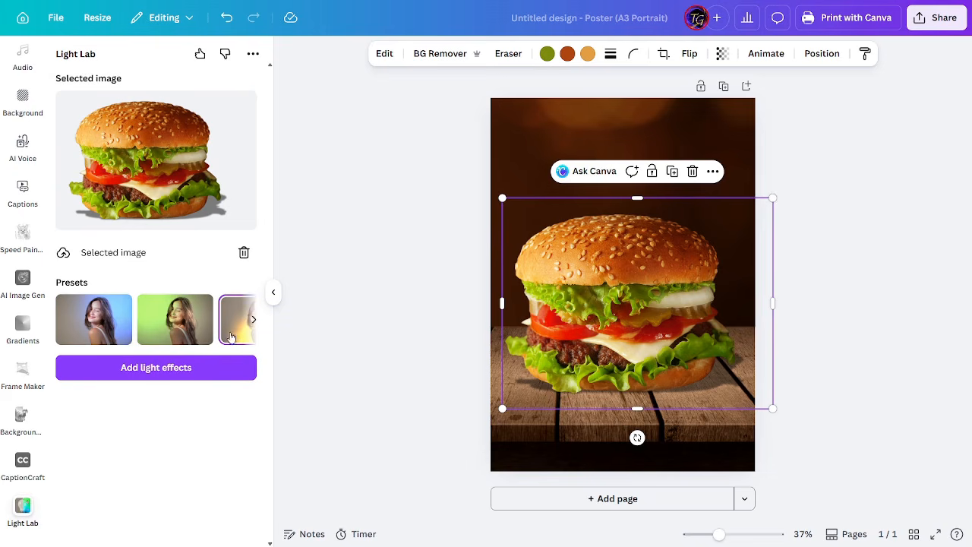
left_click(156, 375)
left_click(228, 302)
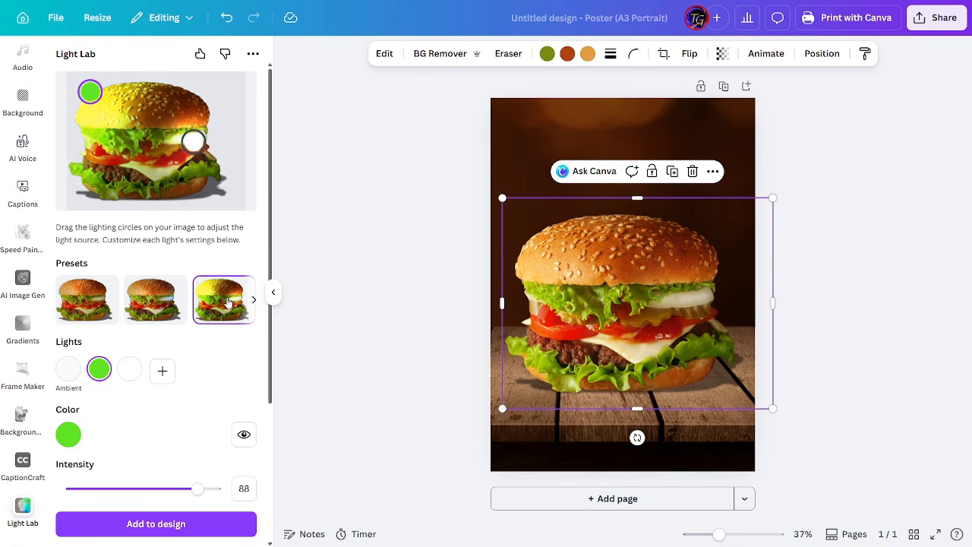
left_click_drag(192, 142, 146, 188)
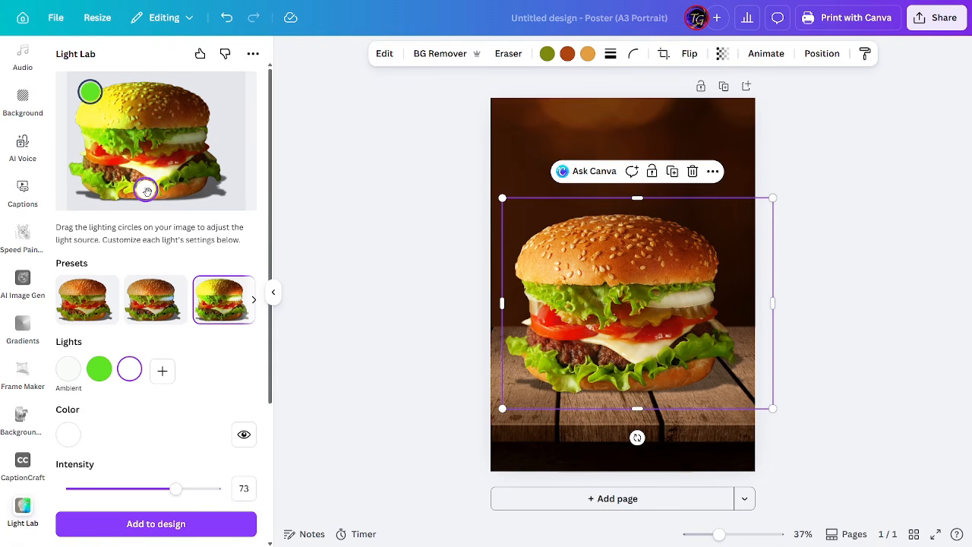
left_click(145, 525)
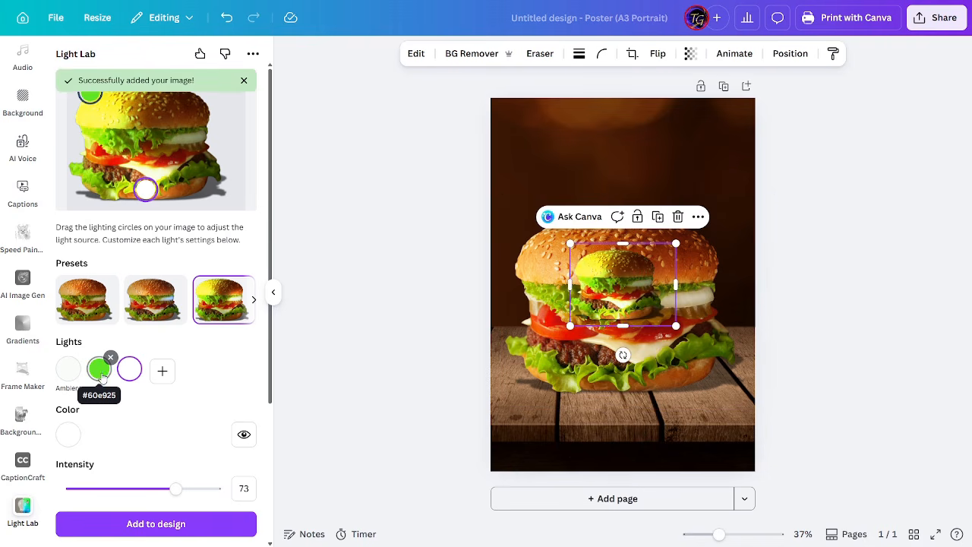
Enlarge the relit burger to the original's size and align it exactly over the original burger.
left_click_drag(676, 325, 756, 428)
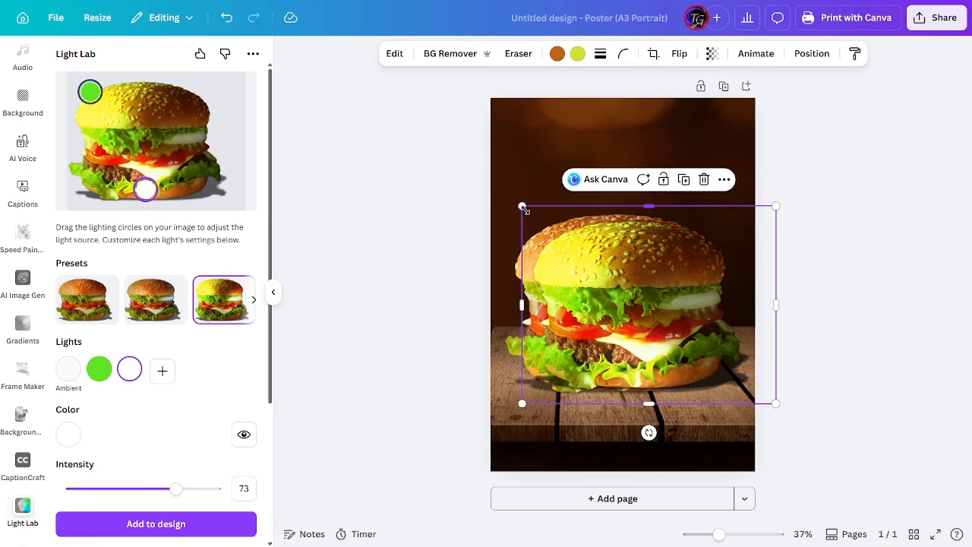
left_click_drag(520, 204, 502, 190)
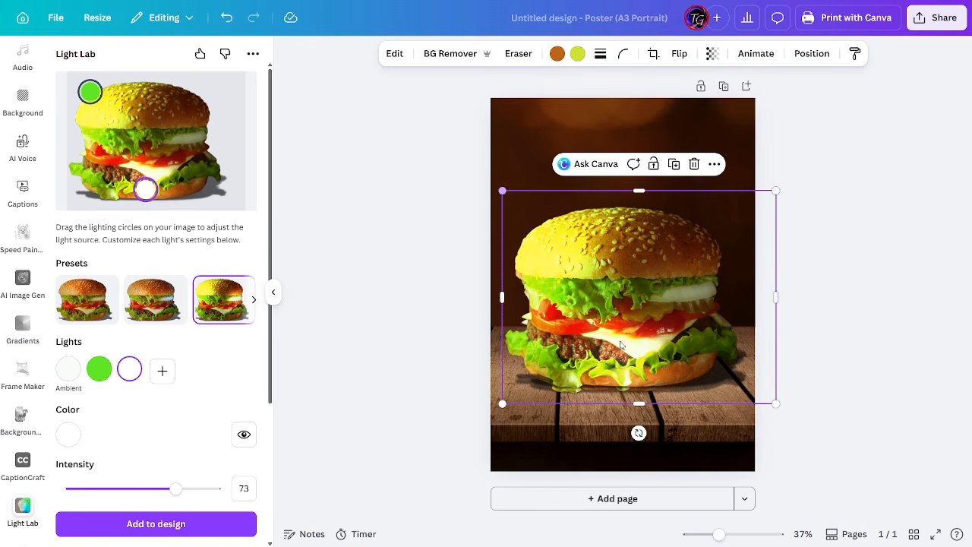
left_click_drag(651, 363, 650, 369)
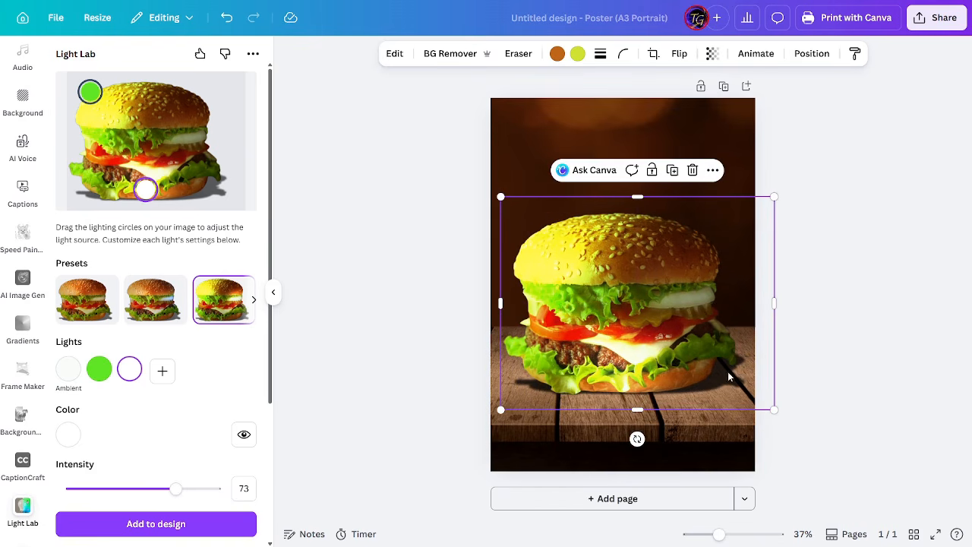
left_click(828, 305)
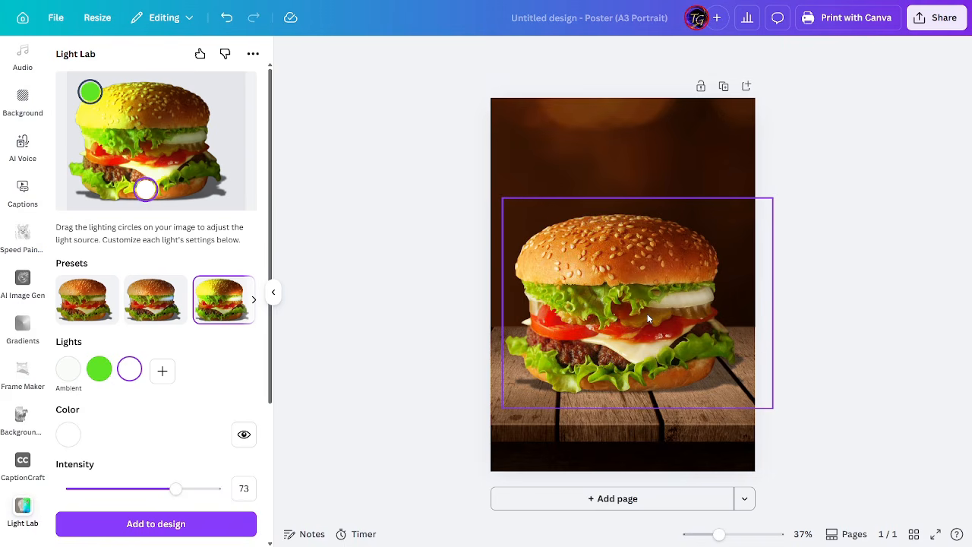
key("l")
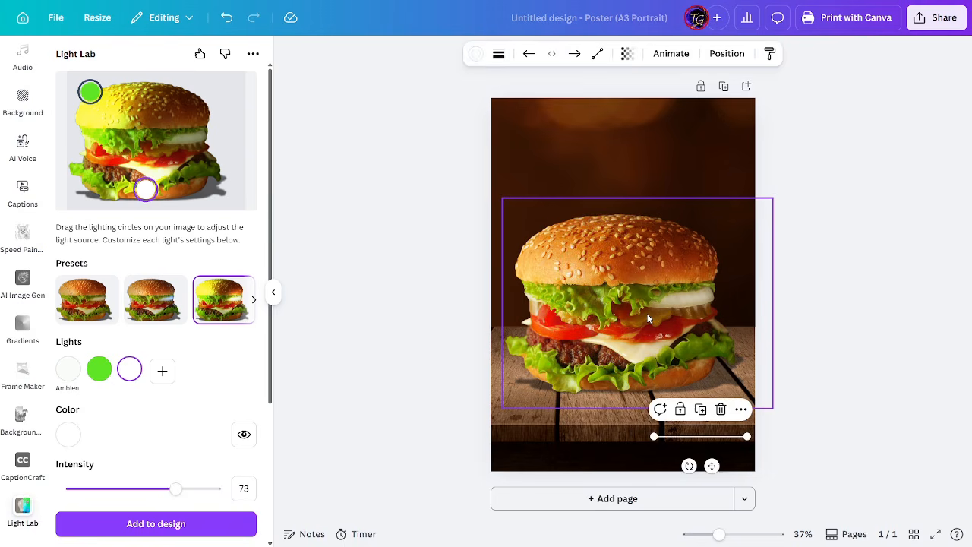
key("ctrl+z")
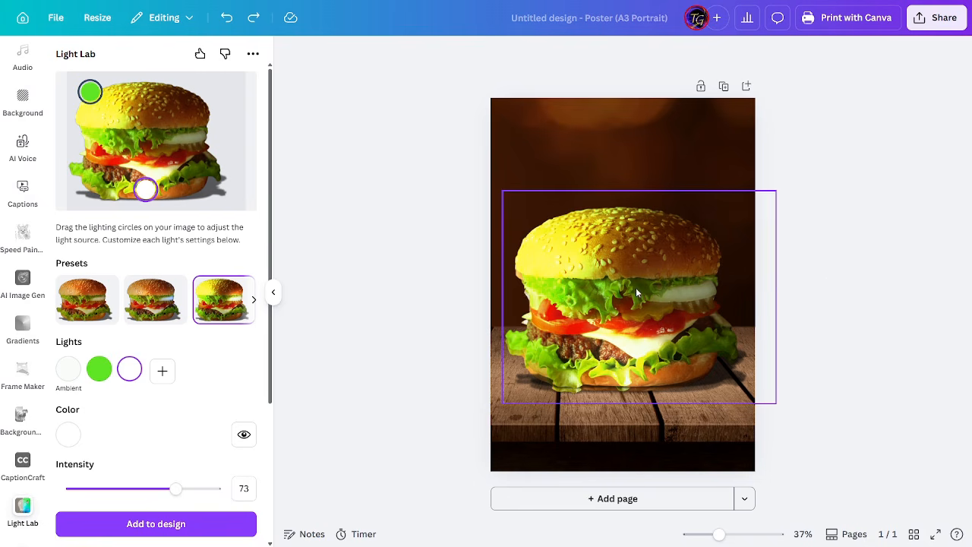
left_click(636, 293)
left_click(830, 277)
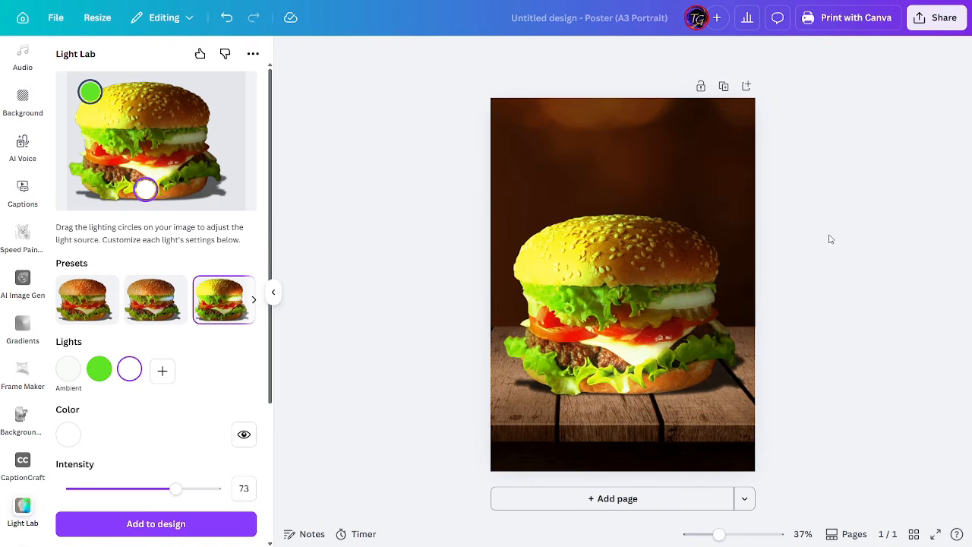
Search the elements library for "hand spinkle".
scroll(27, 108, "up", 6)
left_click(26, 108)
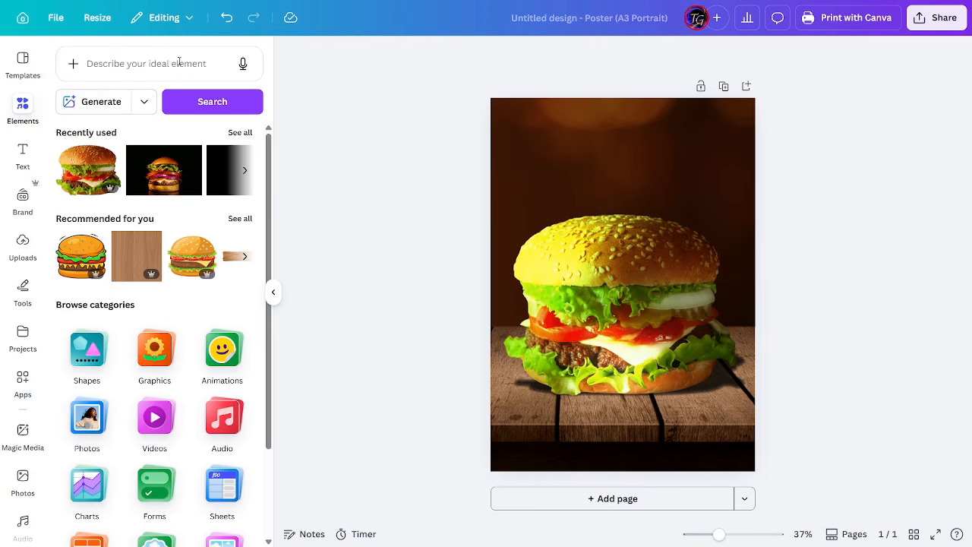
left_click(159, 61)
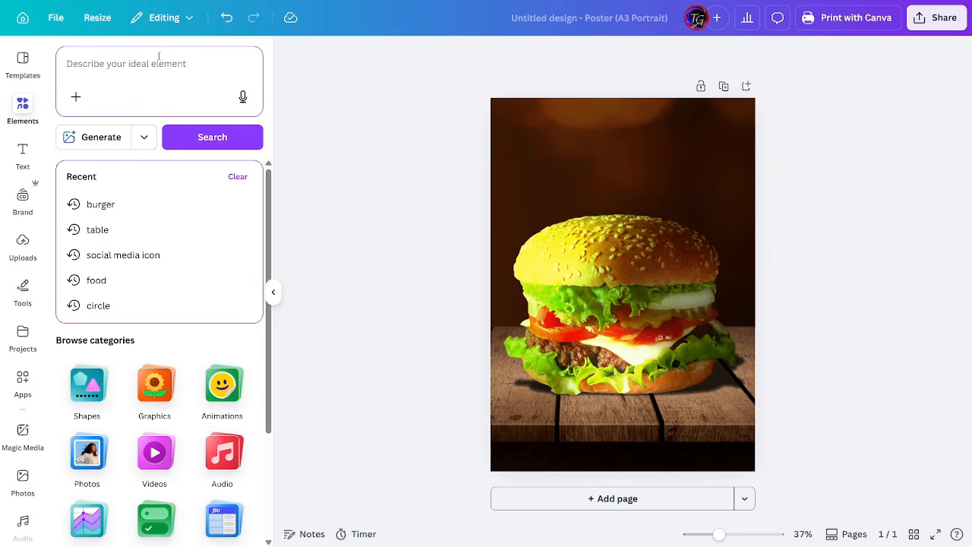
type("hand sp")
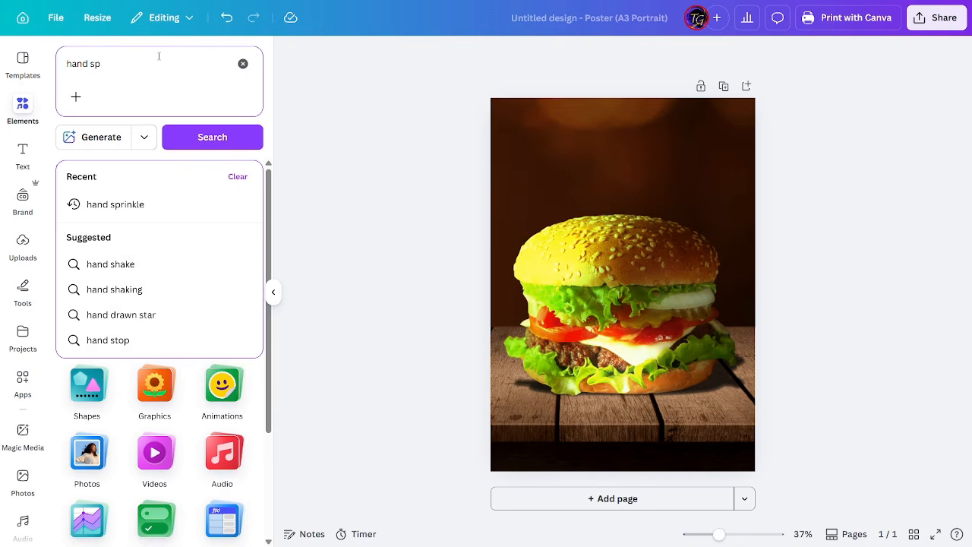
type("inkle")
key("Return")
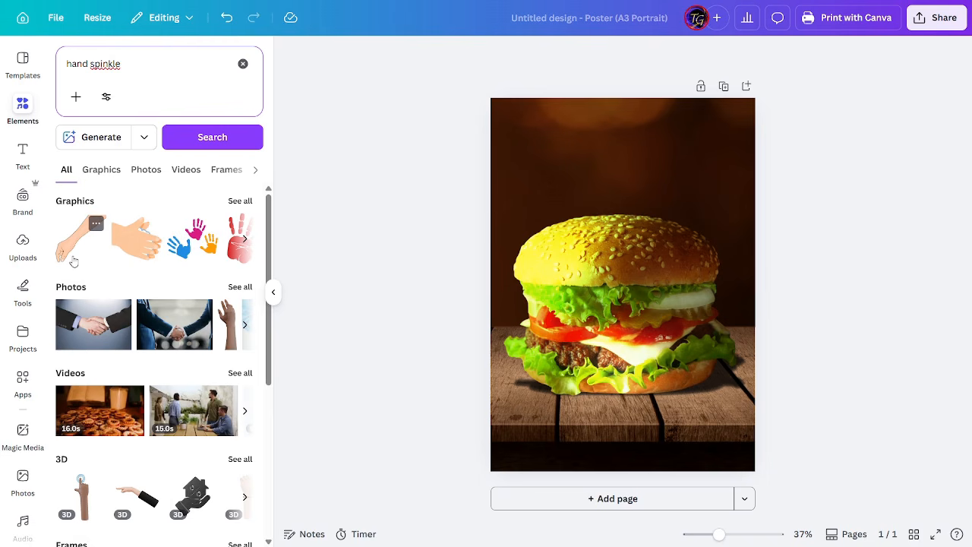
Look through the photo and graphic results for a suitable sprinkling hand.
scroll(169, 301, "down", 3)
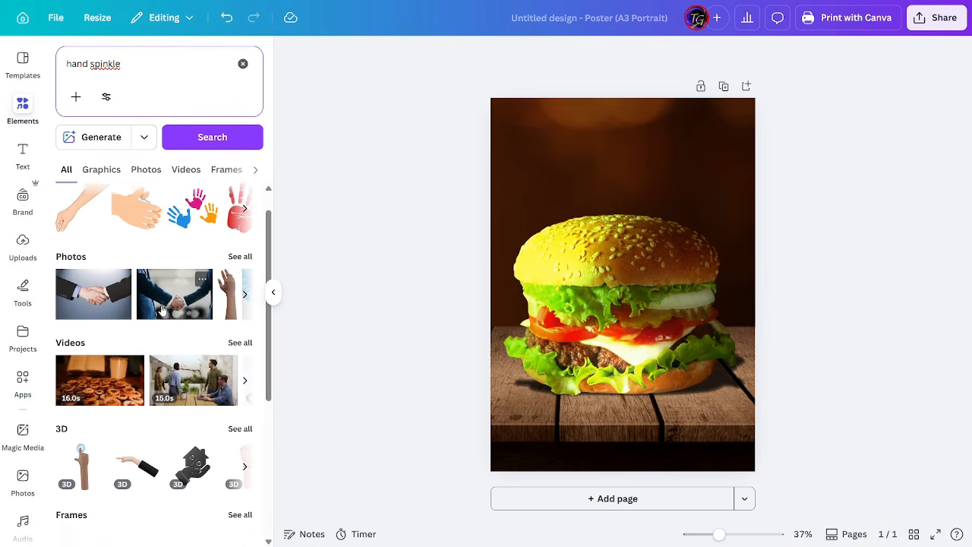
scroll(169, 301, "up", 2)
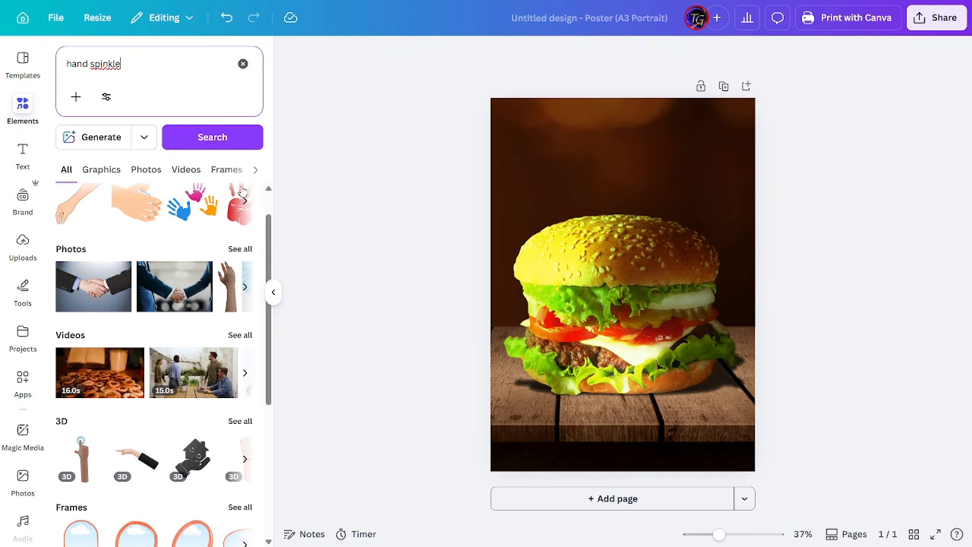
left_click(246, 250)
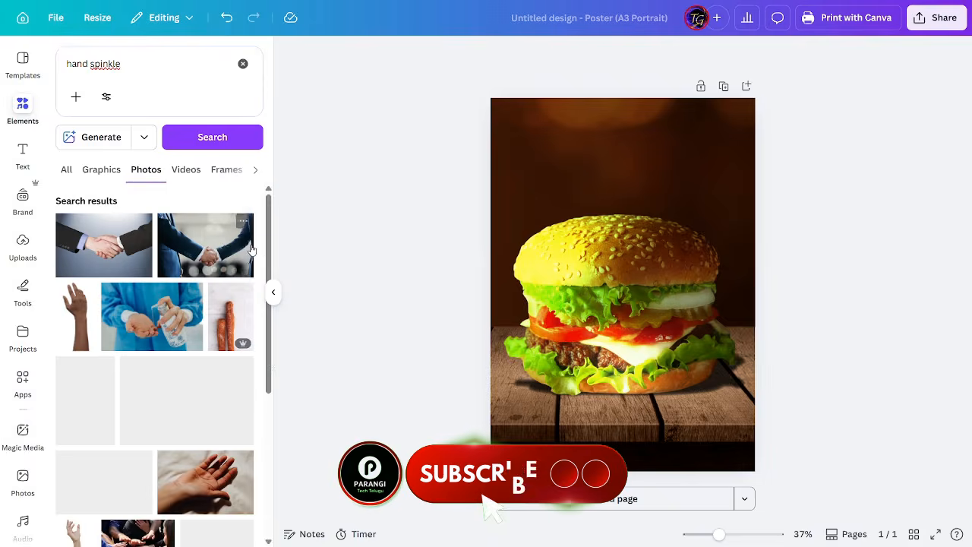
scroll(195, 334, "down", 5)
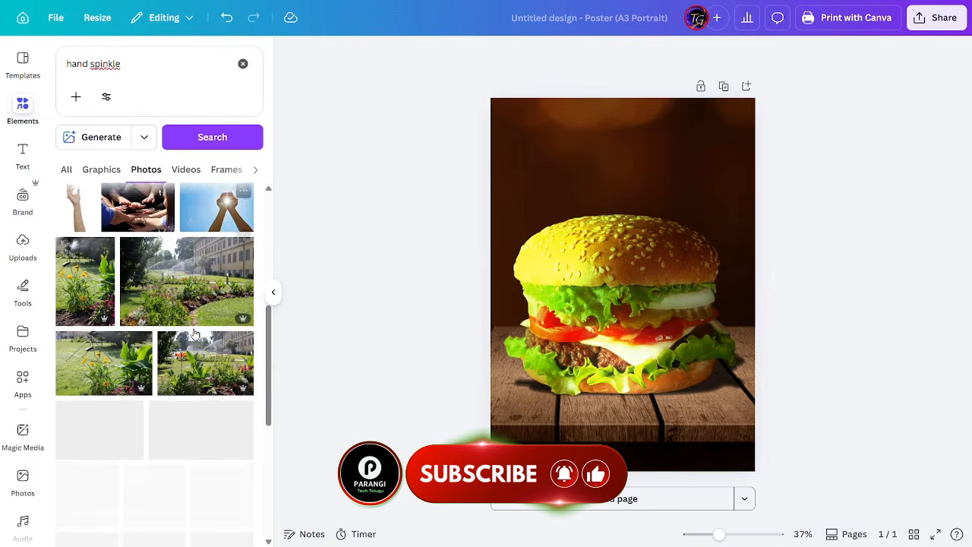
left_click(100, 169)
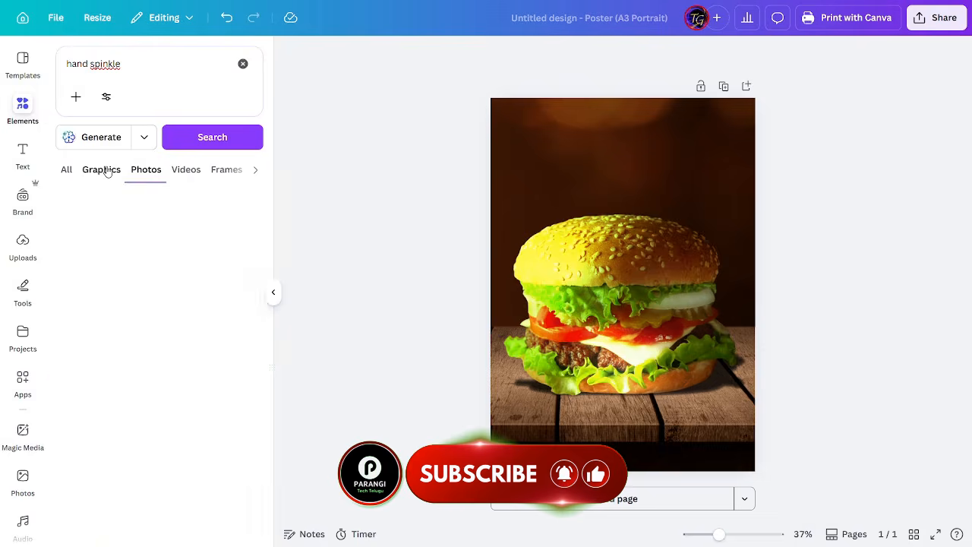
scroll(166, 377, "down", 2)
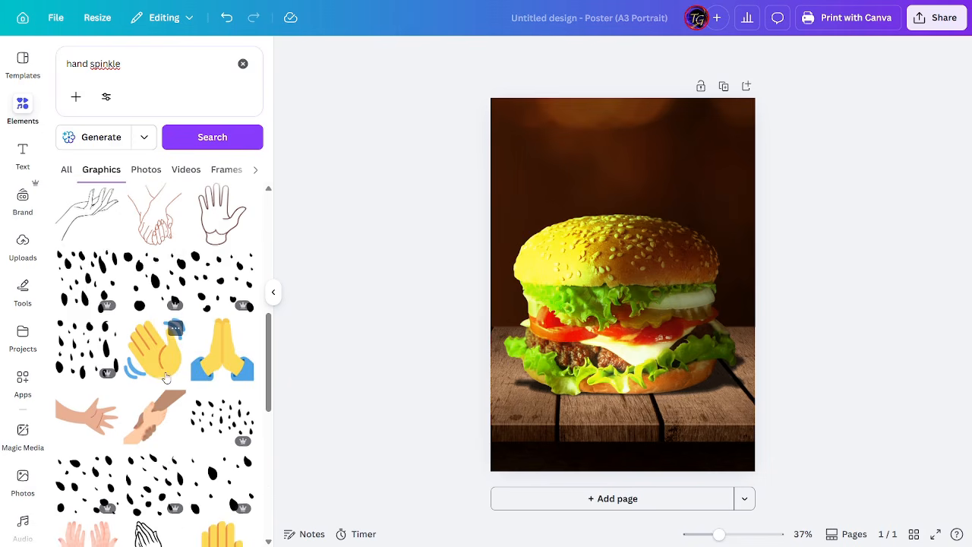
Add the recently used photo of a hand sprinkling food on black, move it to the poster's upper part, and remove its background.
scroll(167, 377, "down", 3)
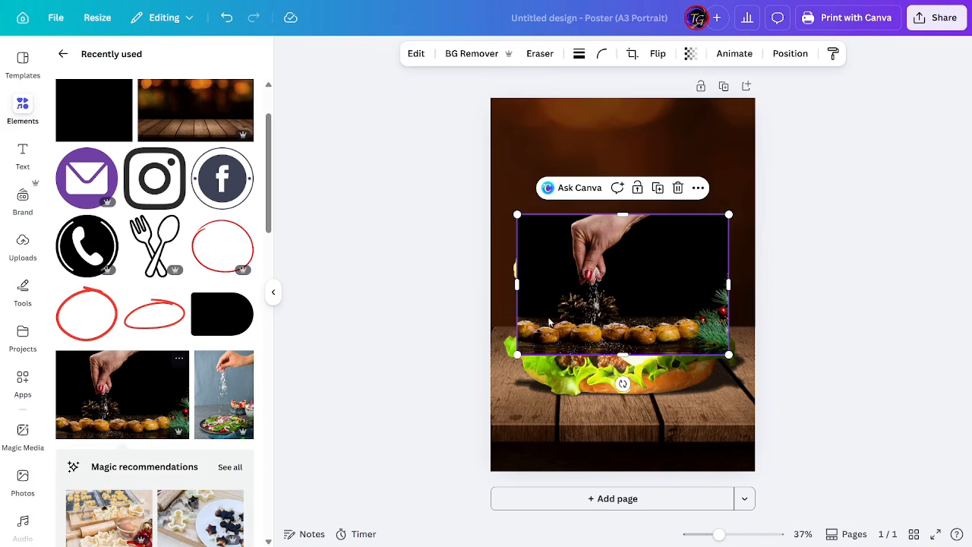
left_click(63, 54)
left_click_drag(605, 255, 616, 151)
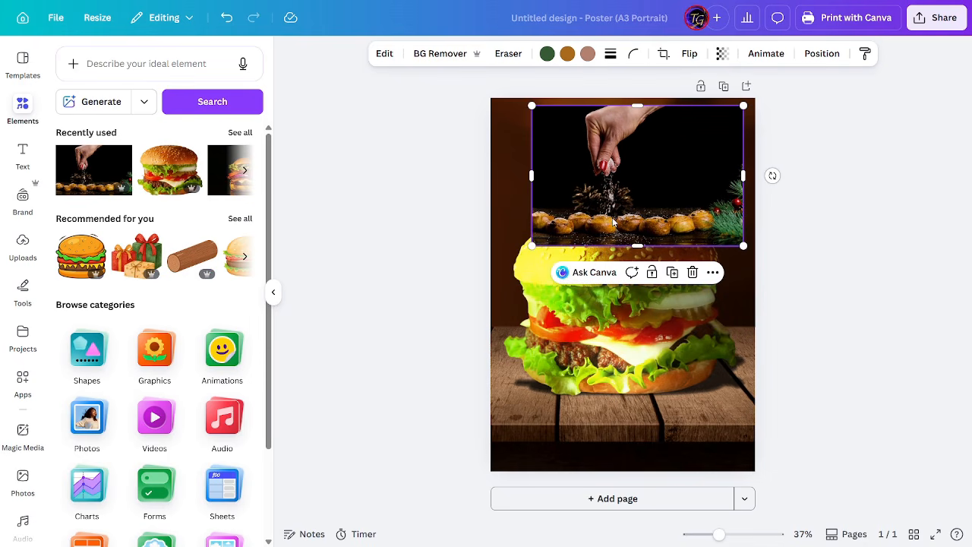
left_click(435, 57)
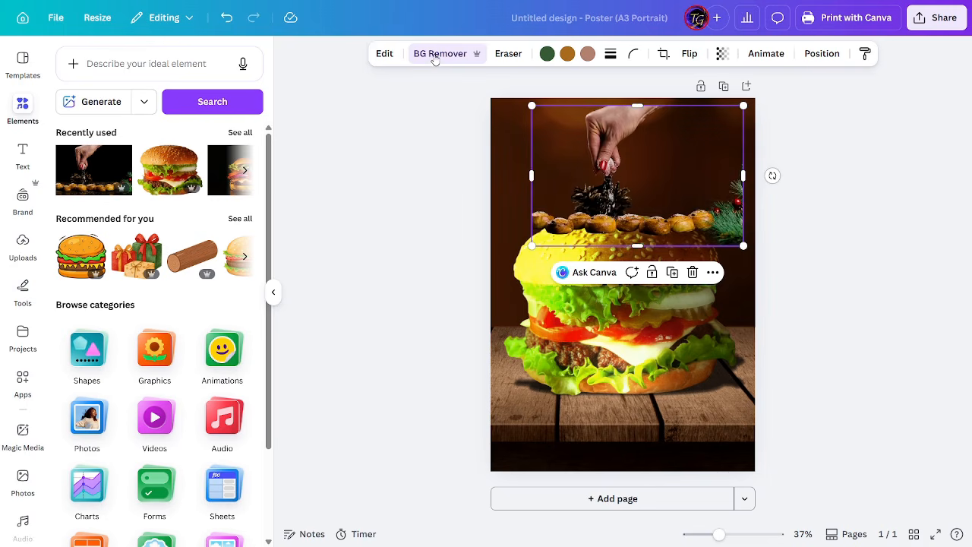
Crop the photo to just the sprinkling hand and enlarge it so the hand reaches in from the poster's top edge.
left_click_drag(637, 247, 635, 179)
left_click_drag(743, 140, 674, 143)
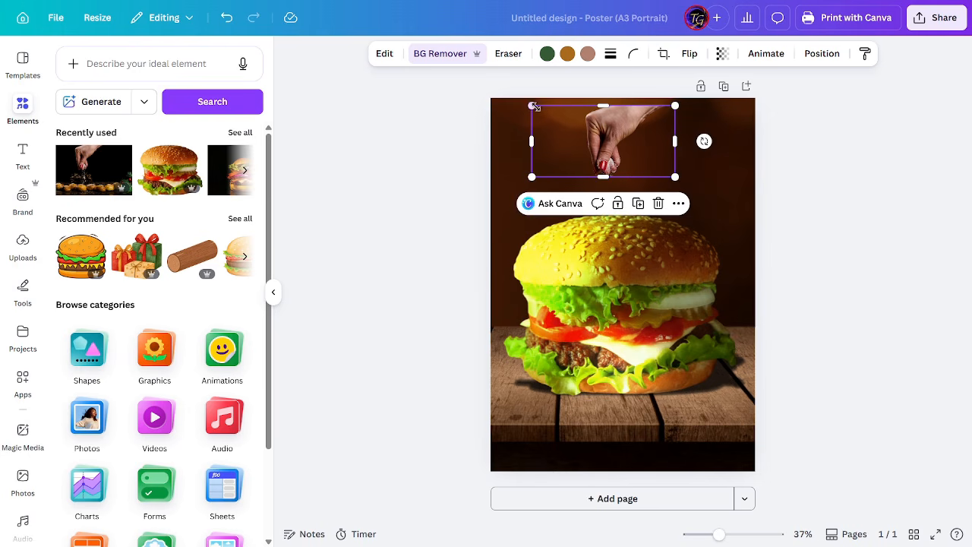
left_click_drag(531, 107, 455, 69)
left_click_drag(675, 176, 737, 226)
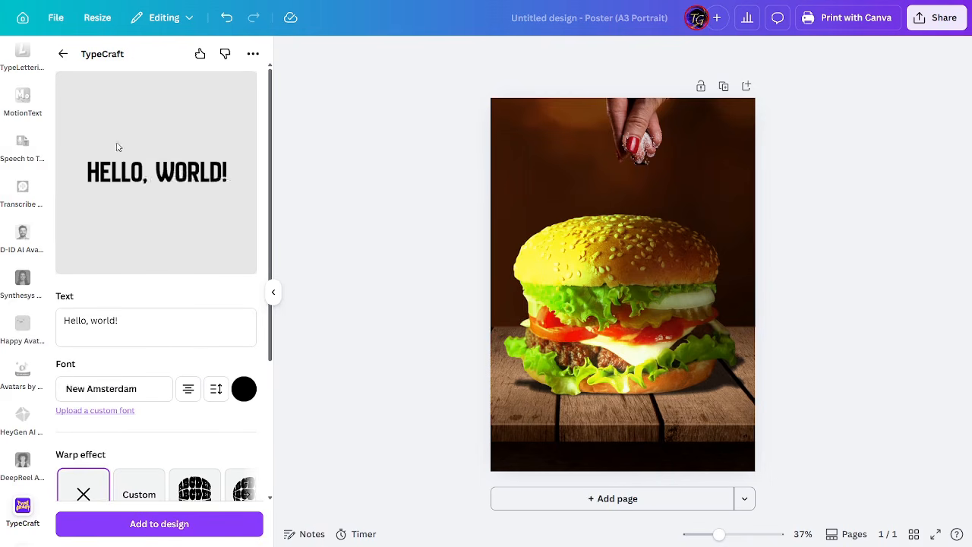
Replace the TypeCraft sample text with BURGER.
left_click(137, 332)
left_click_drag(137, 331, 22, 321)
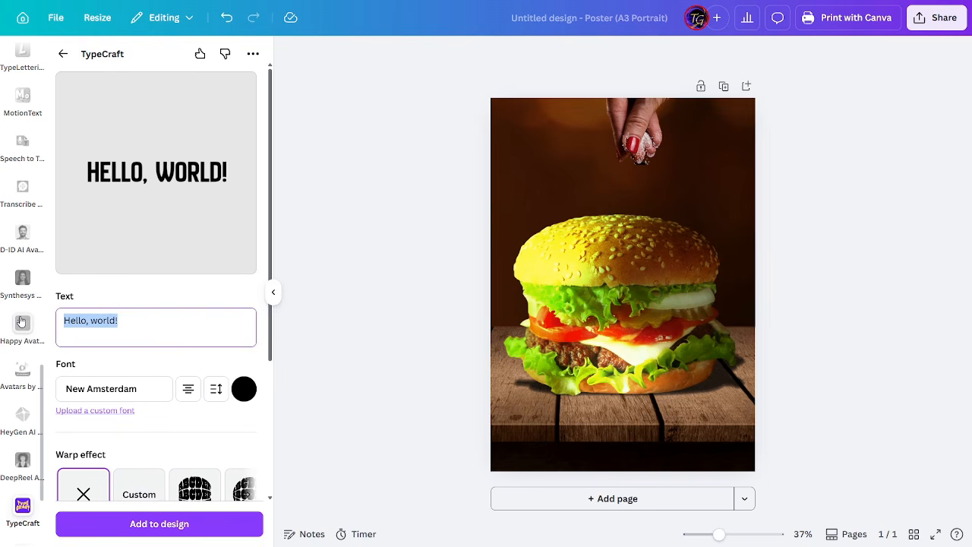
type("BURGER")
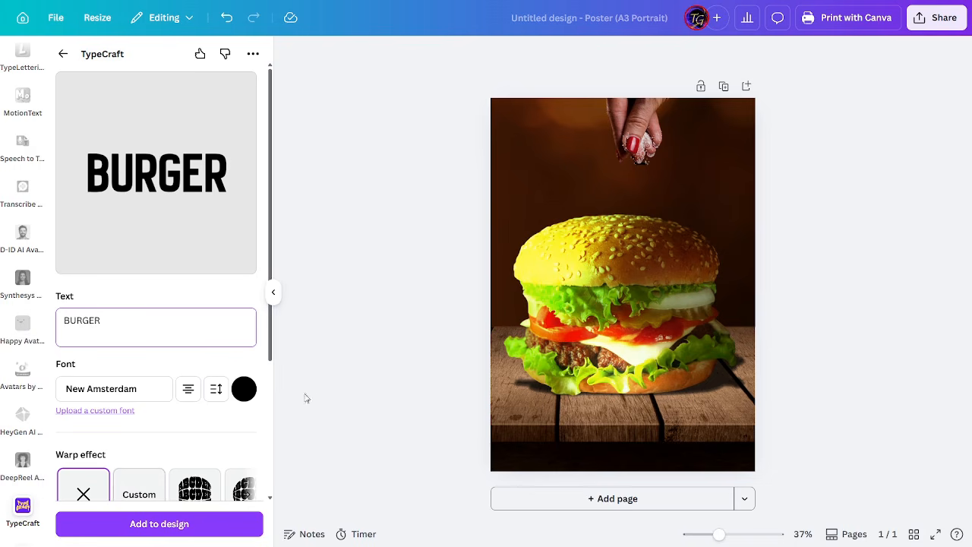
Set the BURGER text colour to the custom orange #DB490A.
left_click(244, 389)
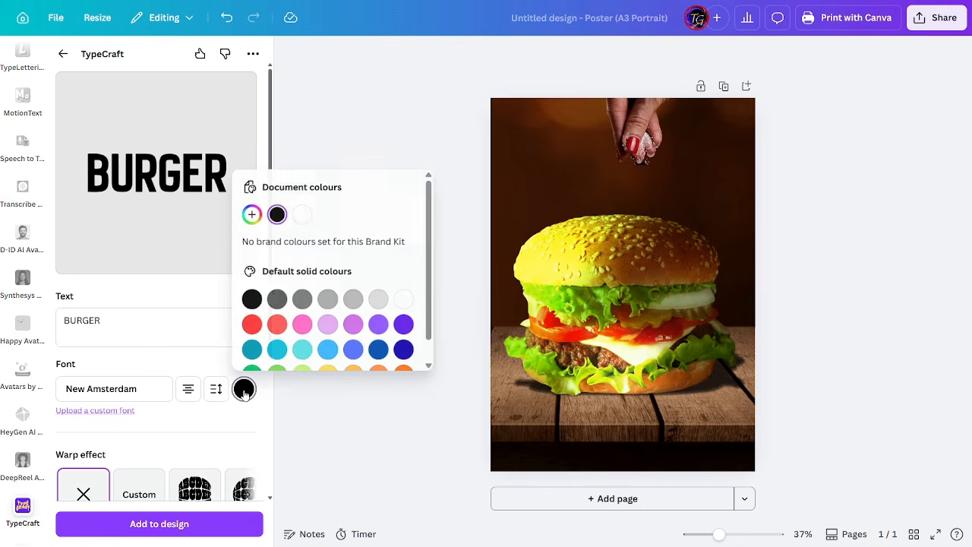
left_click(251, 215)
left_click(421, 347)
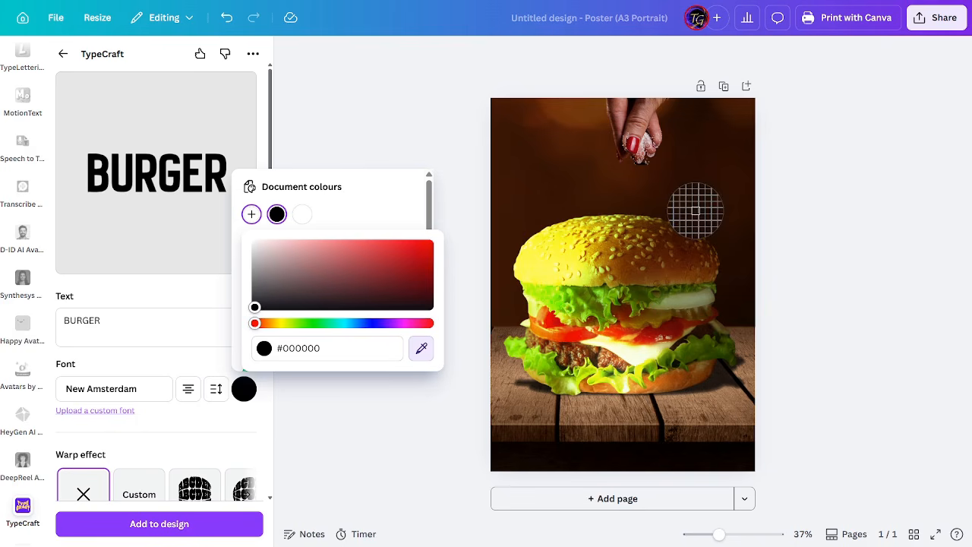
left_click(625, 269)
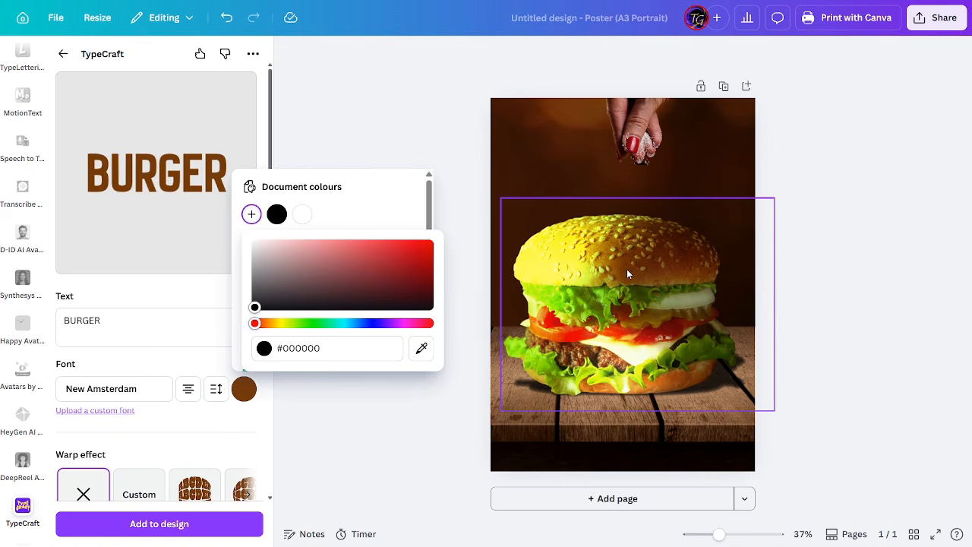
left_click(263, 324)
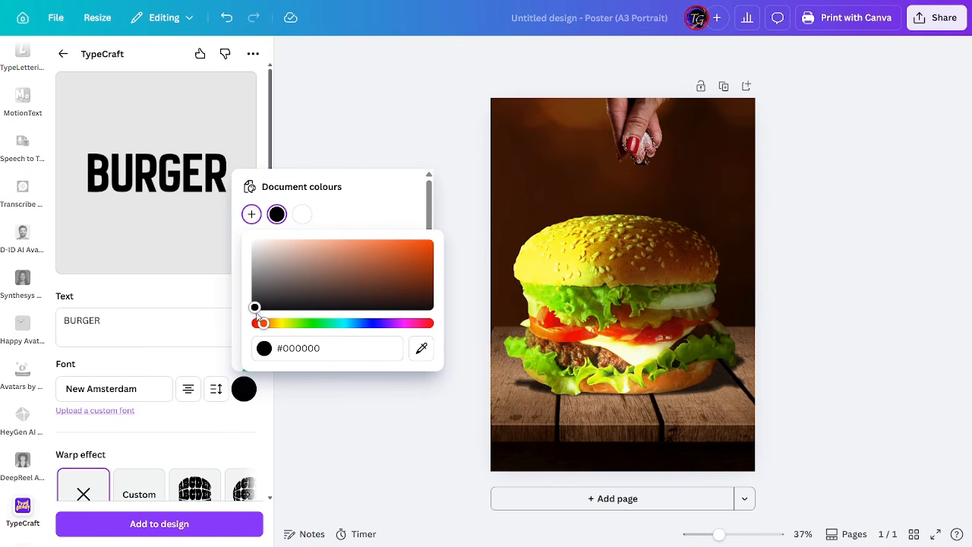
left_click_drag(255, 309, 422, 251)
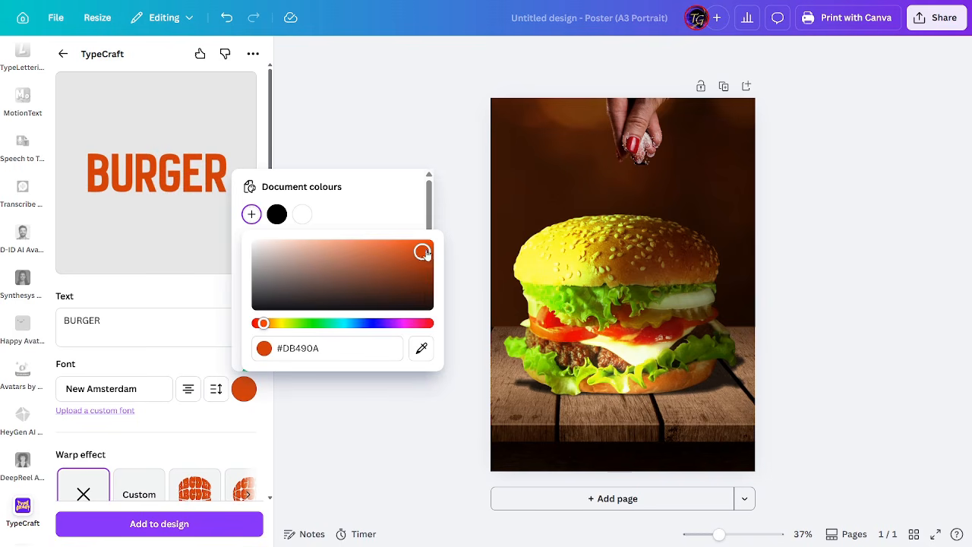
Change the font of the BURGER text to Adore Cats.
left_click(107, 389)
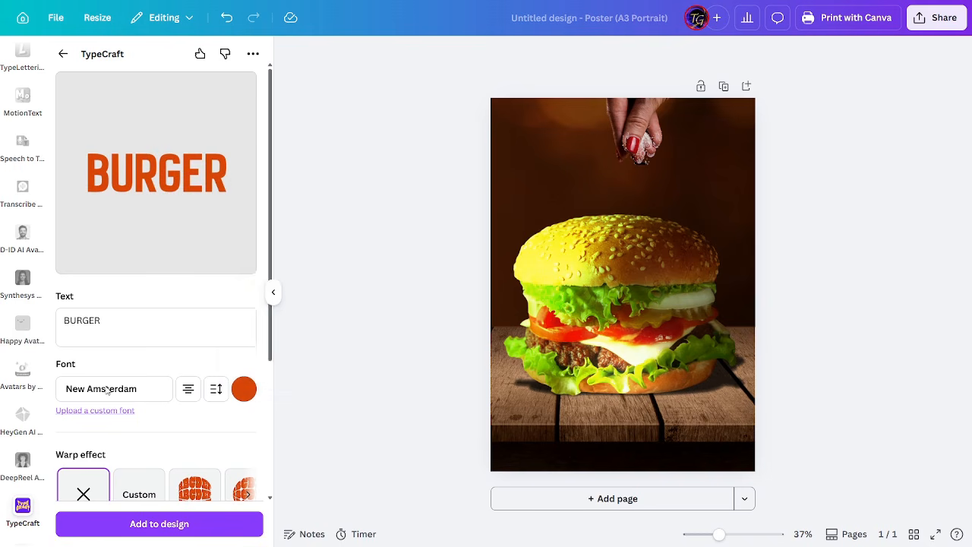
left_click(107, 389)
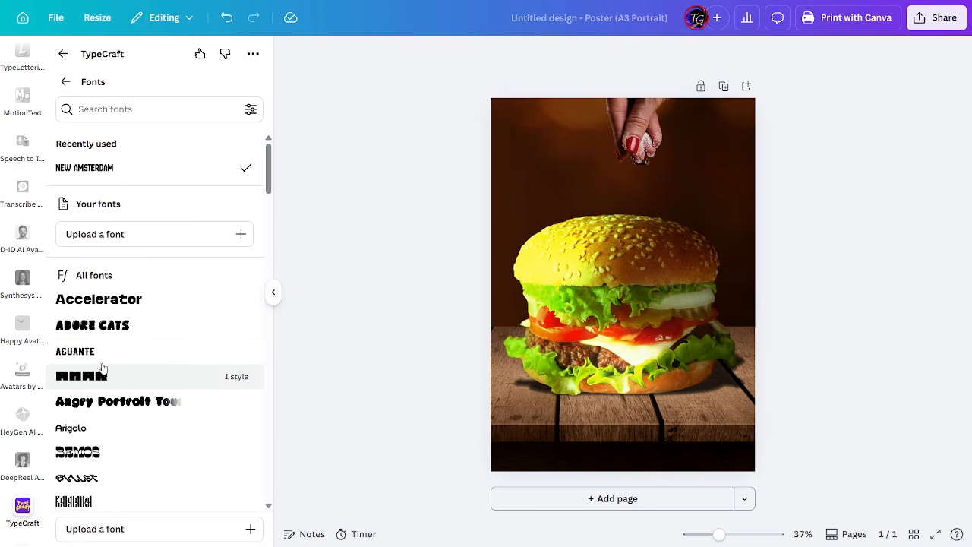
left_click(105, 328)
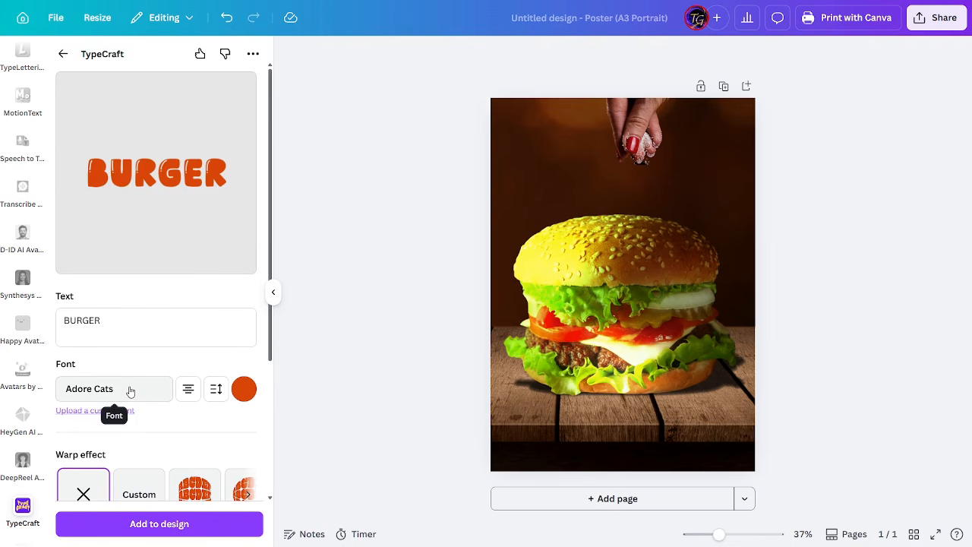
Apply the first bulging warp preset to the BURGER text.
scroll(130, 395, "down", 3)
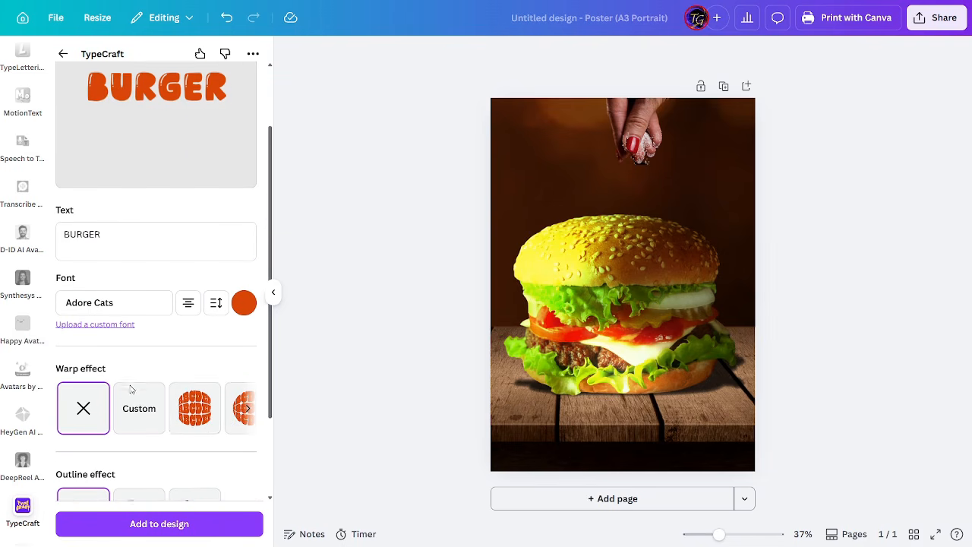
left_click(199, 410)
scroll(177, 357, "up", 3)
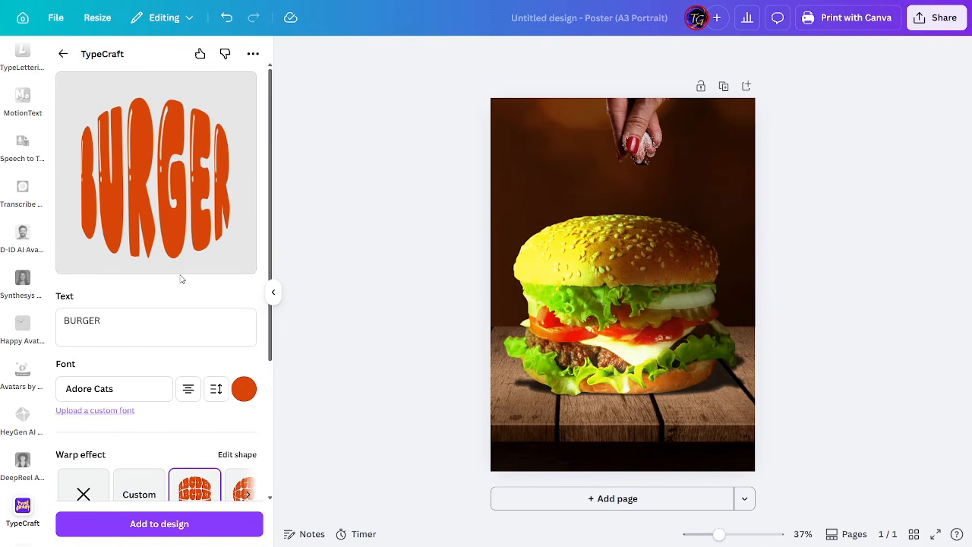
scroll(178, 281, "down", 1)
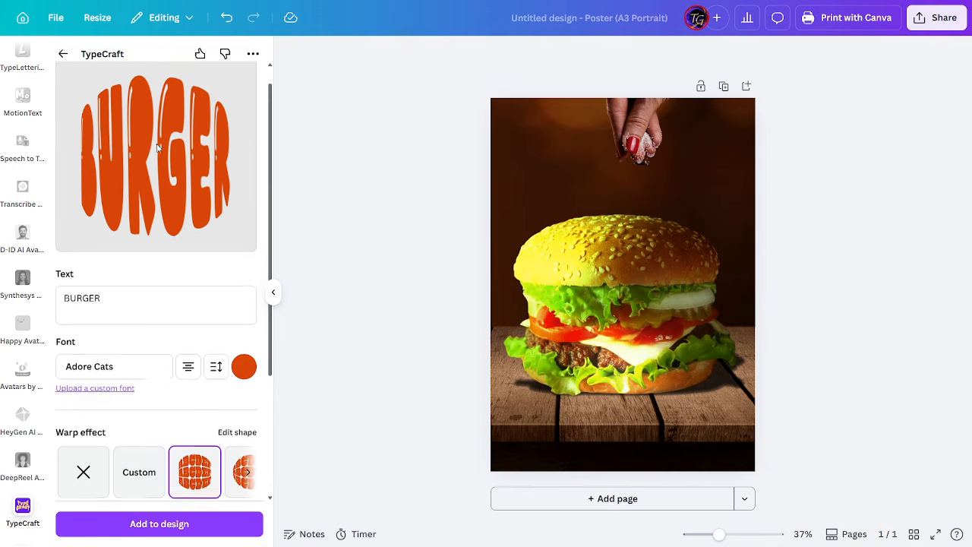
Customise the warp by stretching both sides of the text out to the preview edges and raising the bottom centre into an arch.
left_click(146, 461)
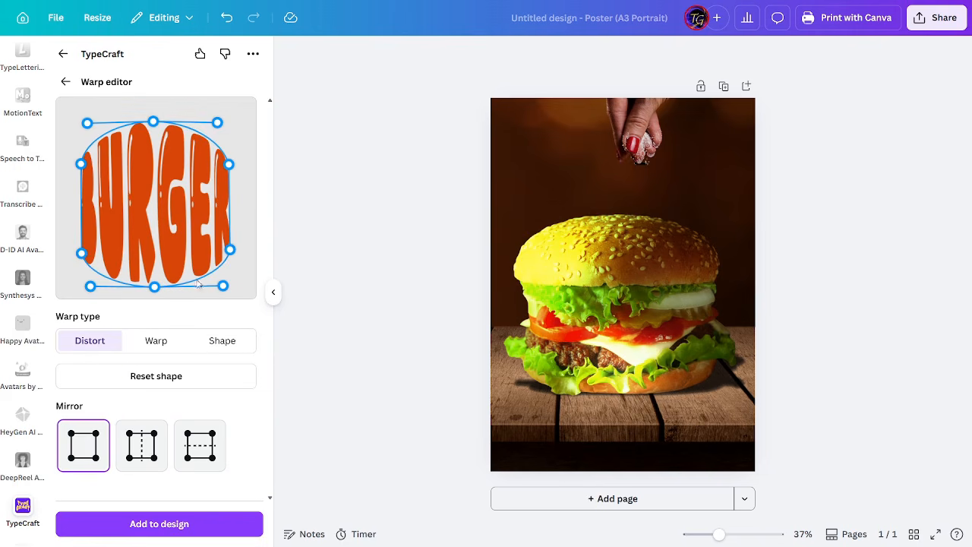
left_click_drag(231, 251, 253, 254)
left_click_drag(229, 163, 255, 159)
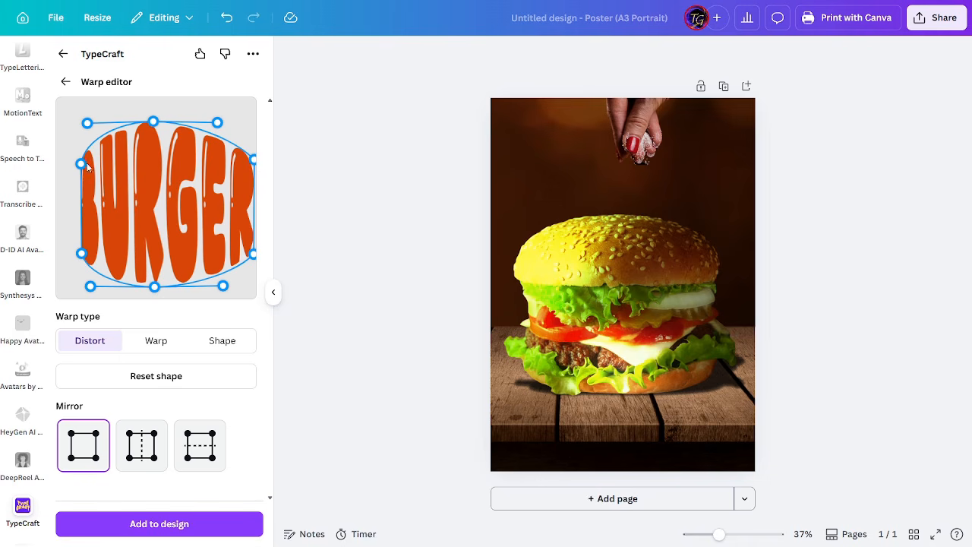
left_click_drag(81, 163, 60, 155)
left_click_drag(81, 255, 59, 251)
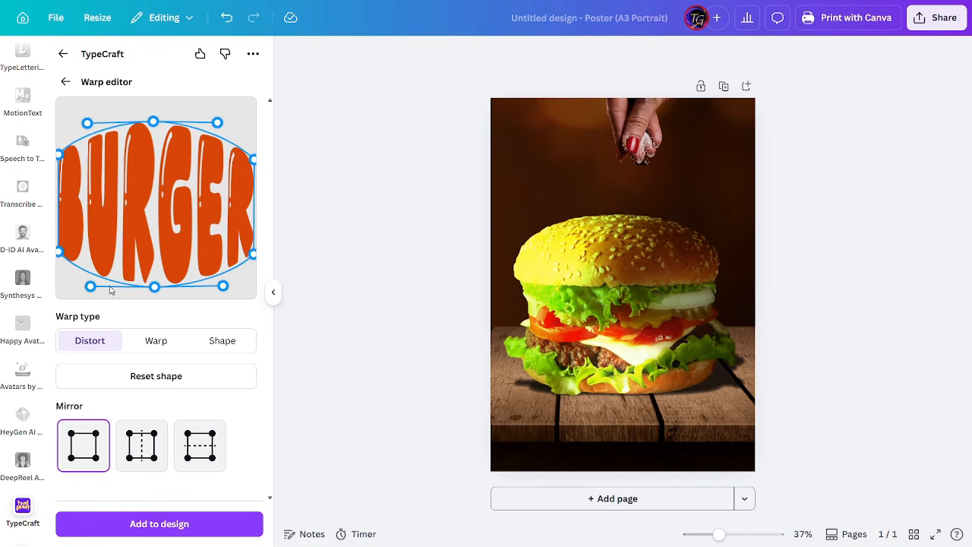
left_click_drag(155, 287, 156, 227)
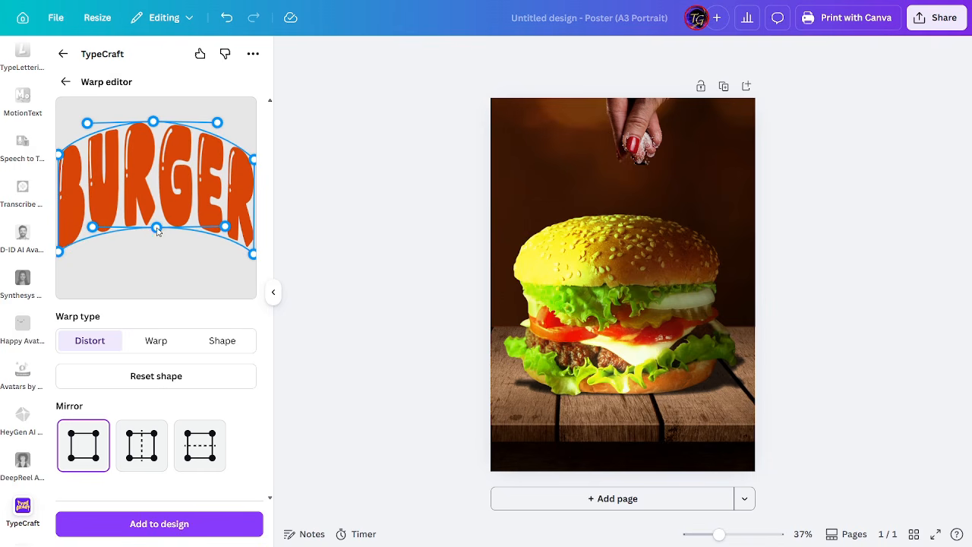
Add the warped BURGER text to the design, enlarge it slightly, and position it just above the burger bun.
left_click(149, 527)
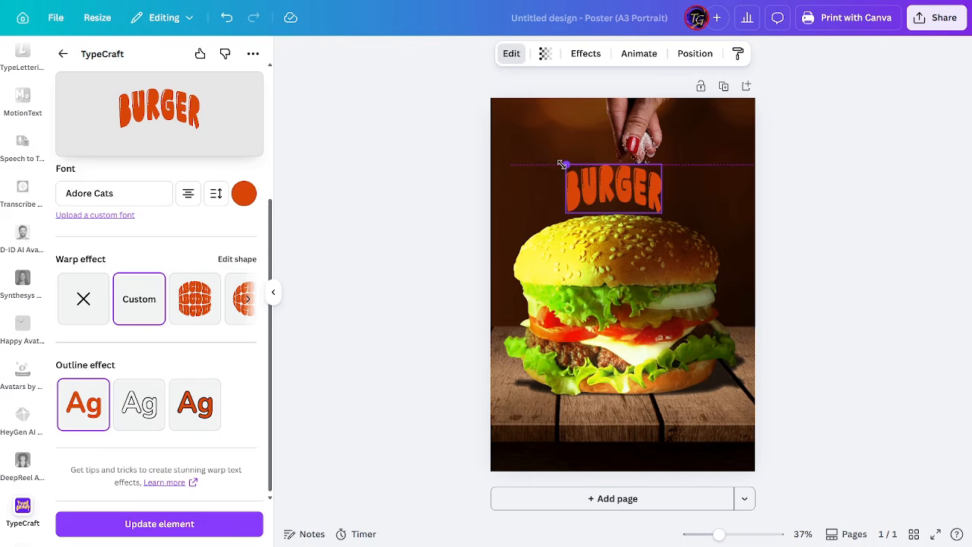
left_click_drag(562, 164, 553, 158)
left_click_drag(618, 195, 626, 197)
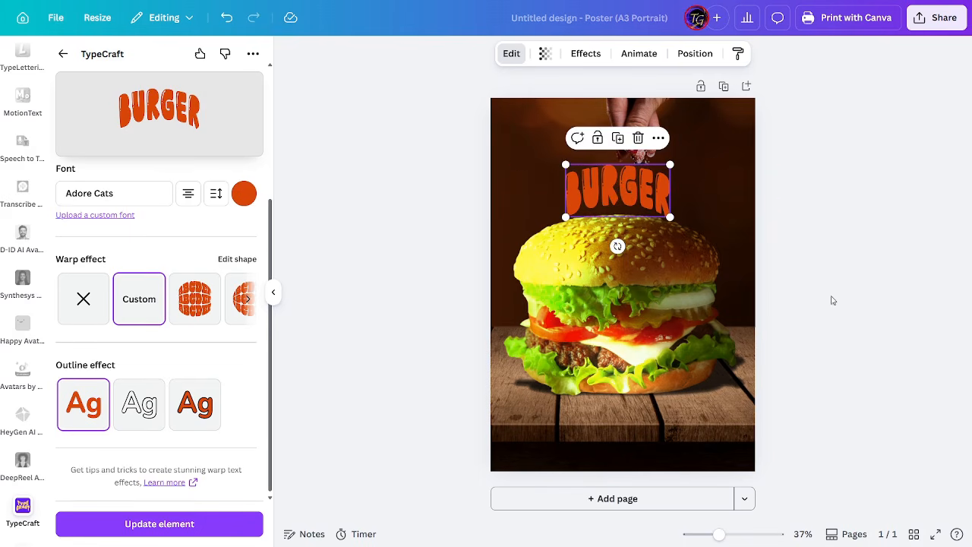
left_click(831, 300)
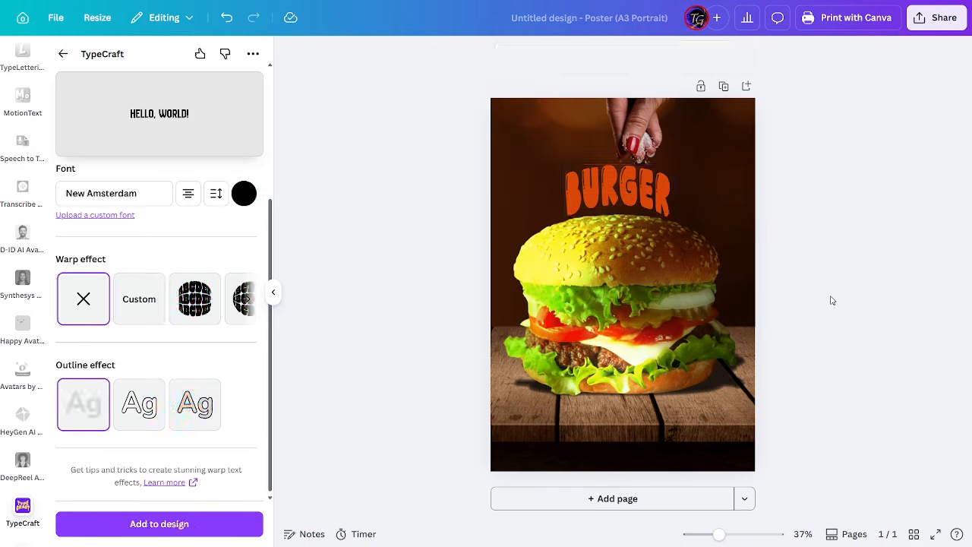
Apply a black Glow effect with increased intensity to the BURGER text and nudge the text slightly right.
left_click(632, 193)
left_click(585, 54)
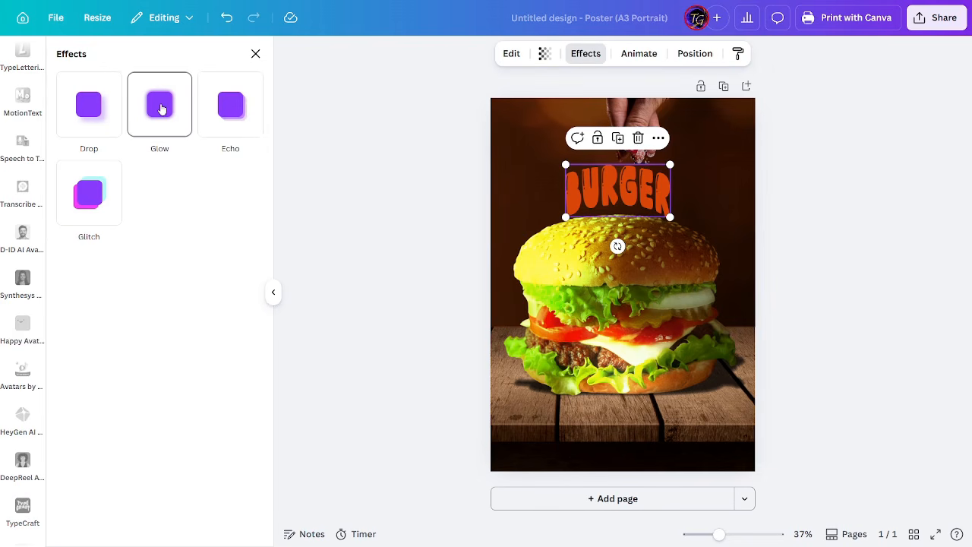
left_click(161, 110)
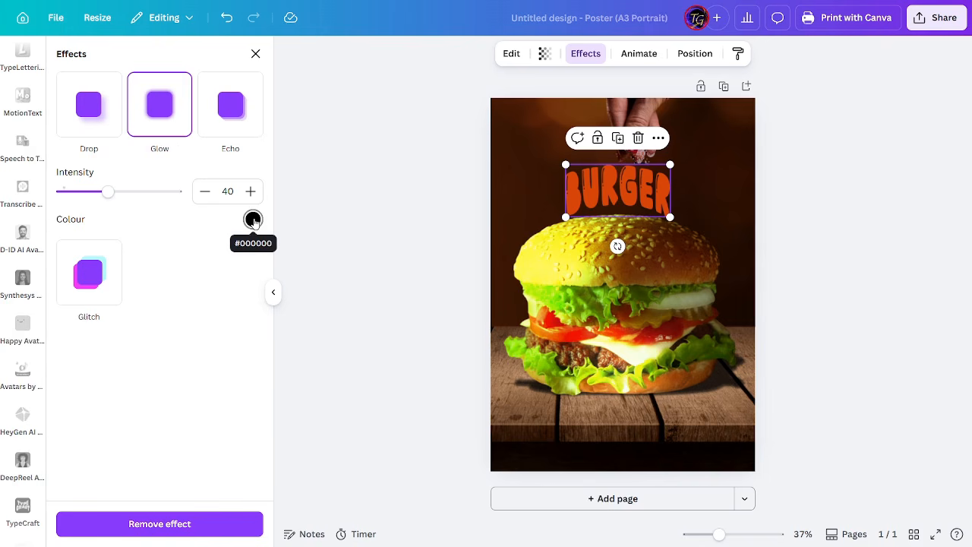
left_click_drag(107, 191, 133, 193)
left_click(333, 417)
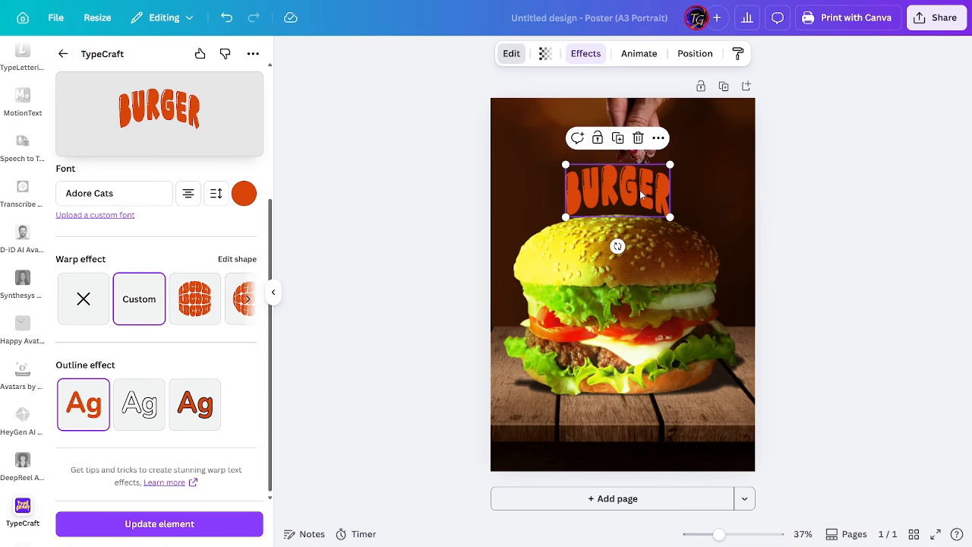
left_click(772, 244)
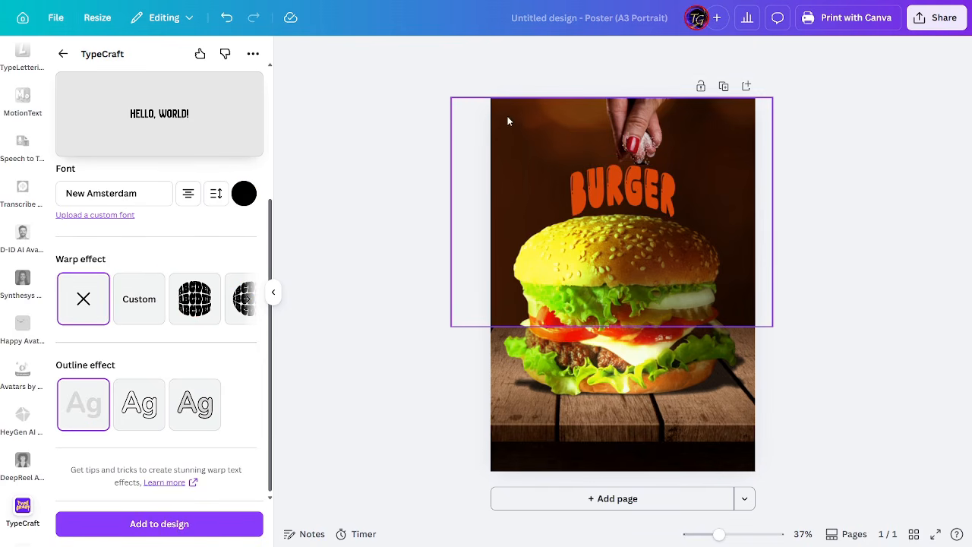
Search the graphics for "food" and add the crossed fork and spoon outline to the poster.
left_click(141, 63)
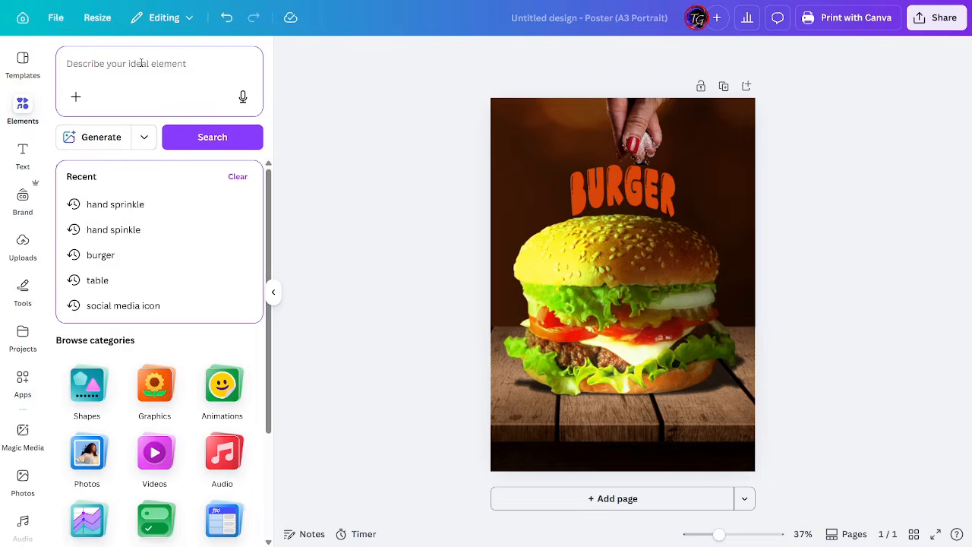
type("food")
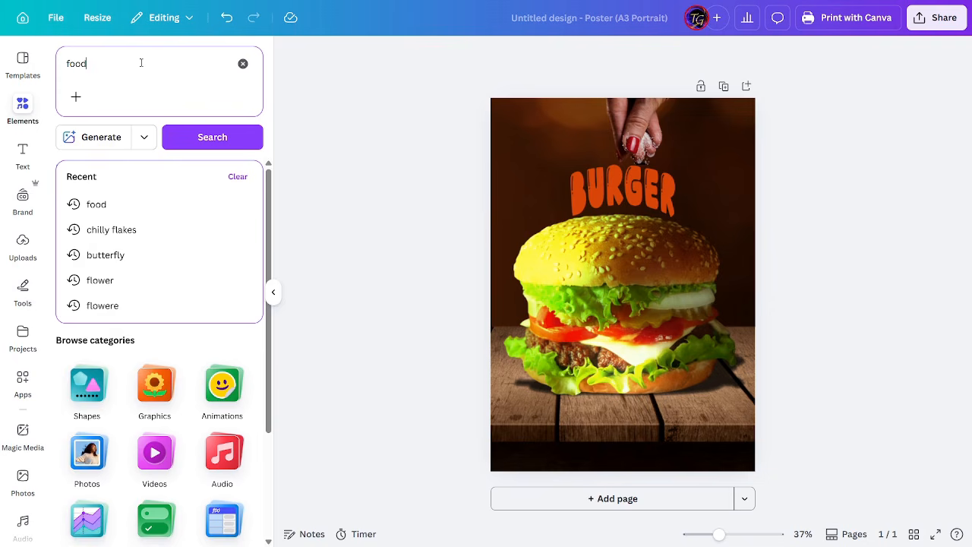
key("Return")
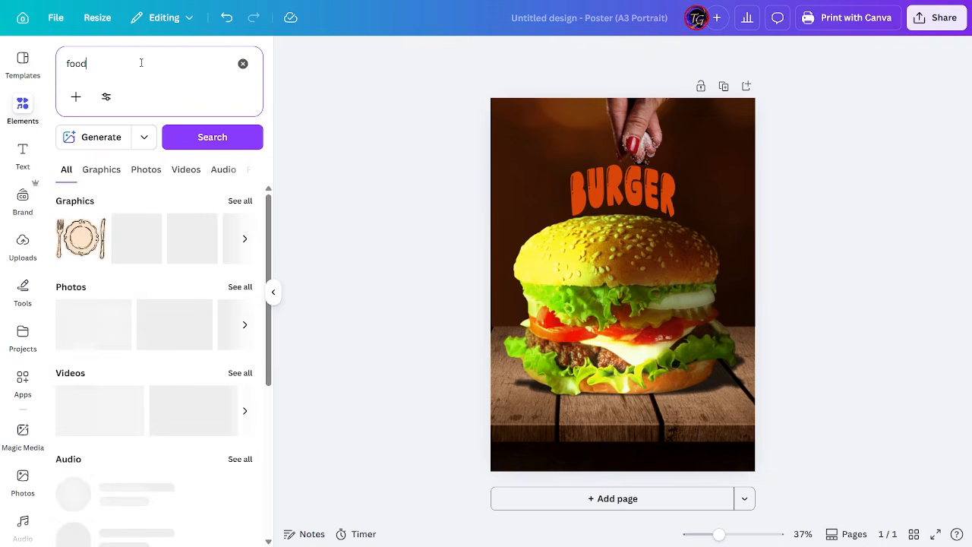
left_click(240, 201)
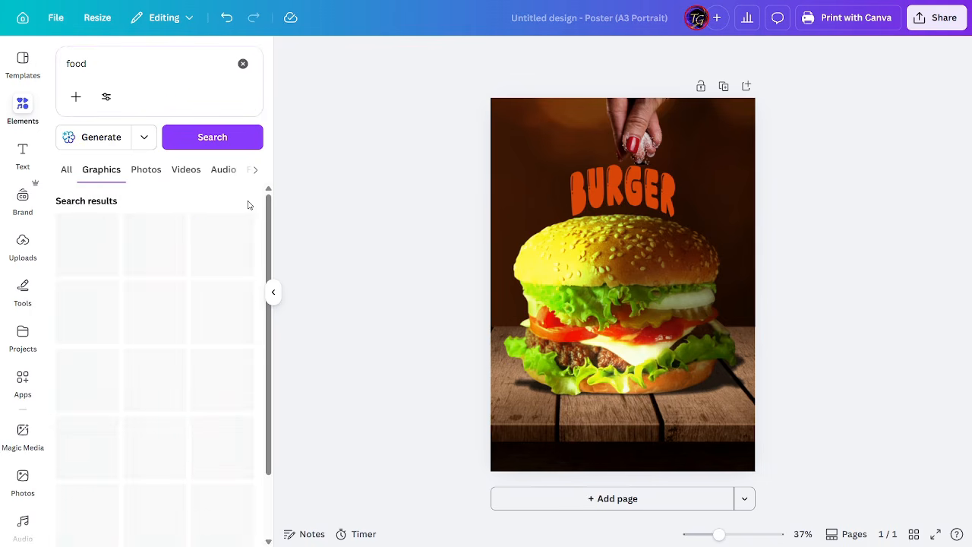
left_click(216, 322)
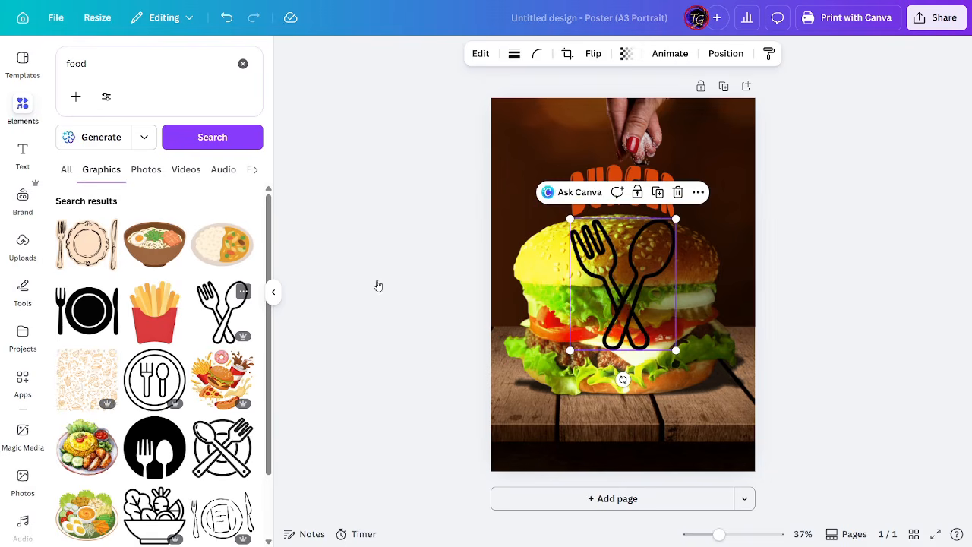
Shrink the fork and spoon icon into the poster's upper-left corner and recolour it lime green from the burger's photo colours.
left_click_drag(637, 331, 532, 174)
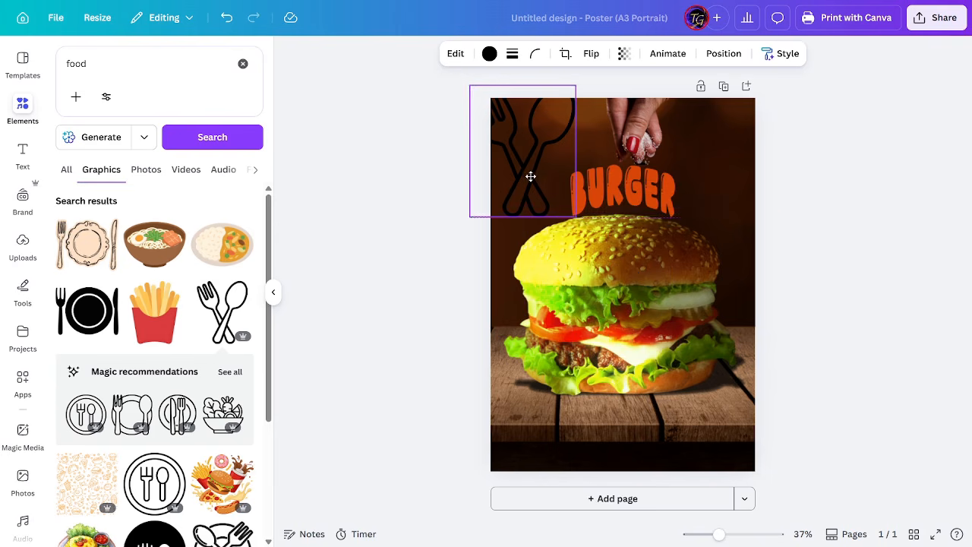
left_click_drag(470, 85, 528, 136)
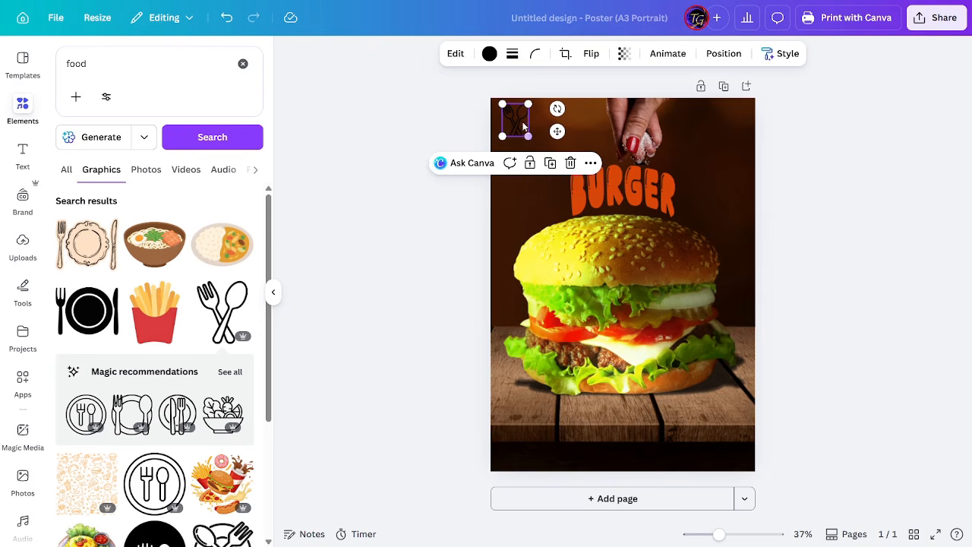
left_click(490, 54)
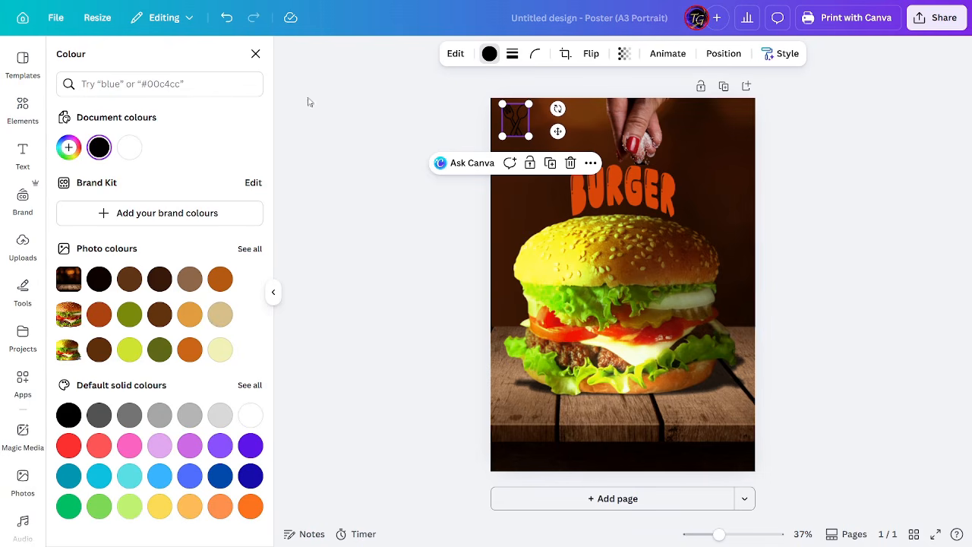
left_click(130, 350)
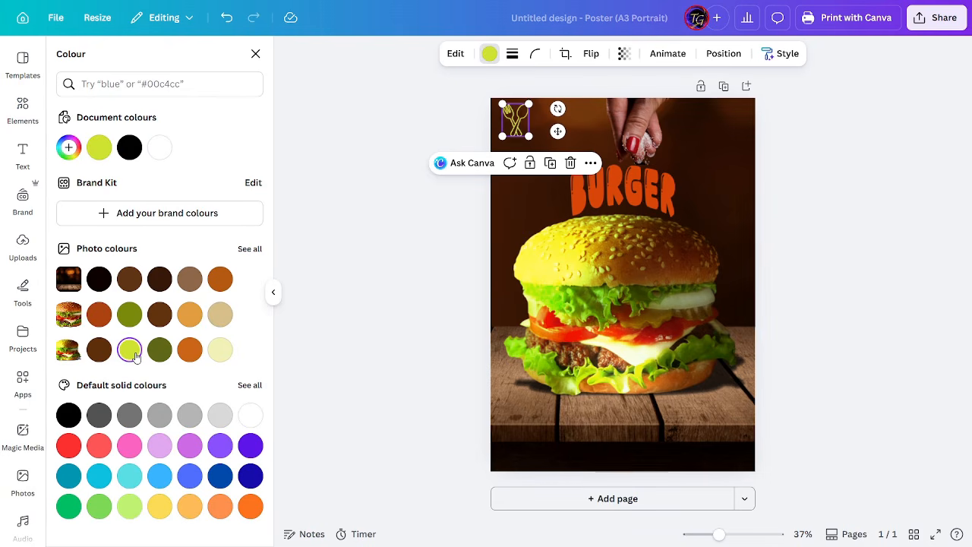
left_click(798, 274)
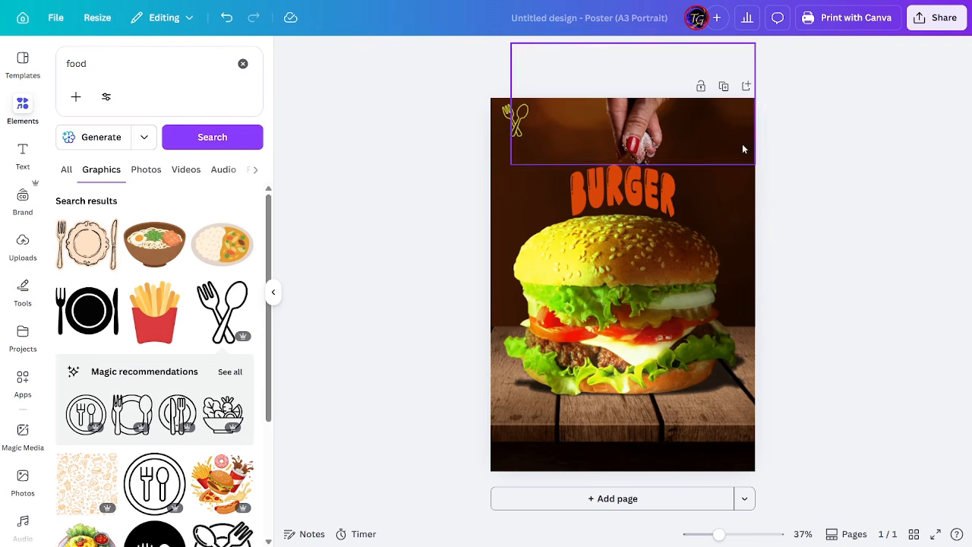
Search the graphics for "chilly flakes" and look through the results for a scattered flakes element.
left_click(242, 63)
left_click(94, 63)
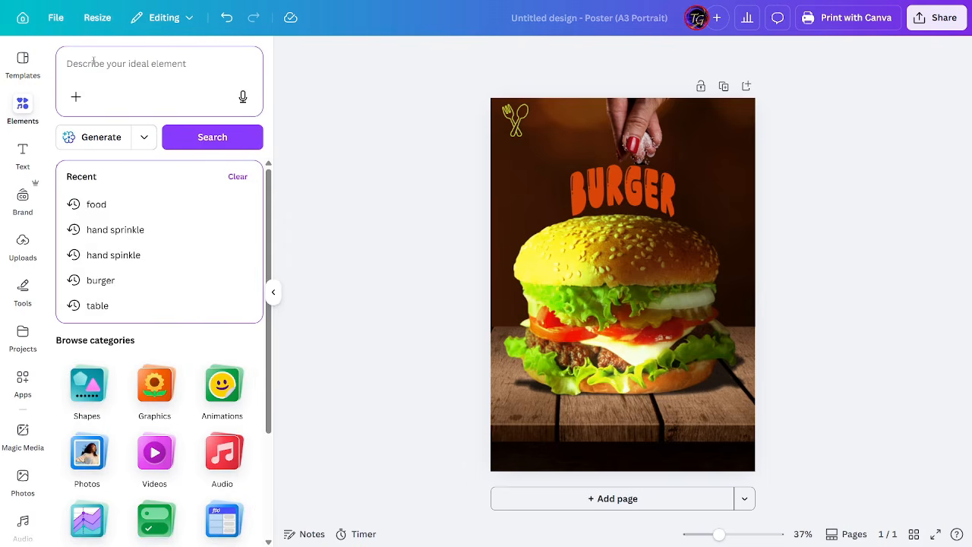
type("chilly")
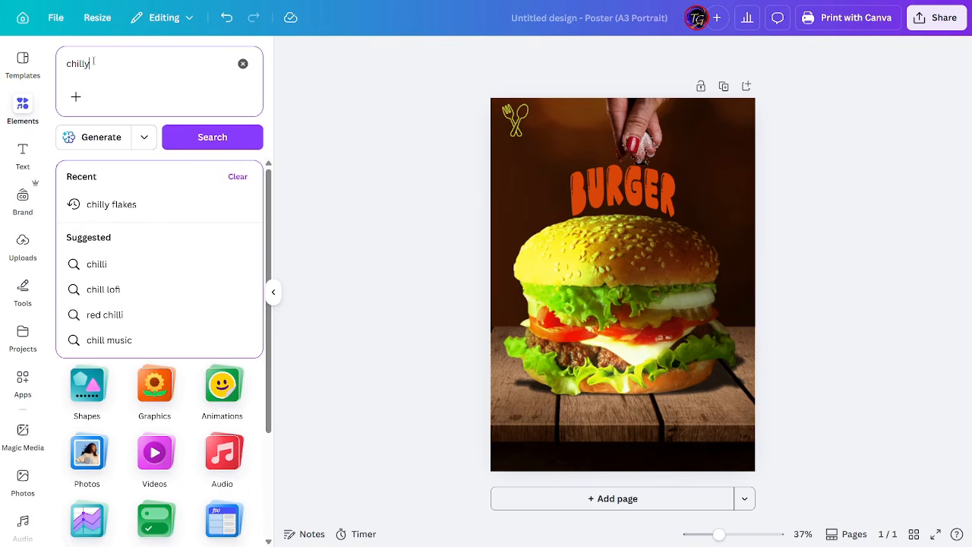
left_click(123, 205)
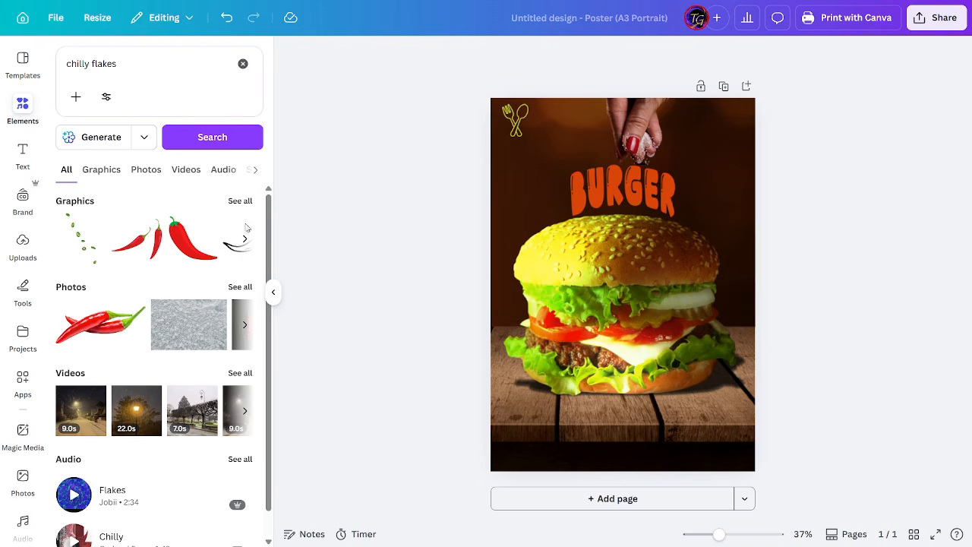
left_click(240, 202)
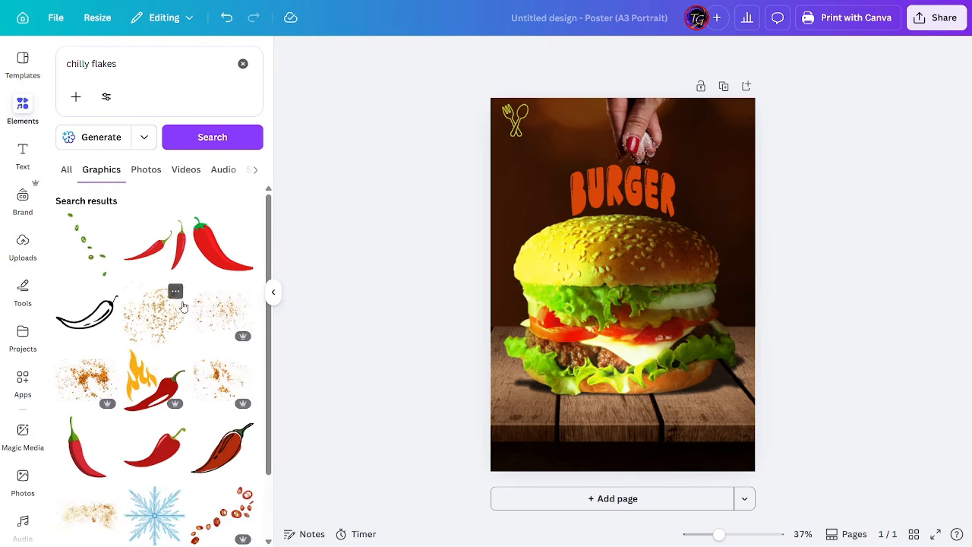
scroll(201, 367, "down", 5)
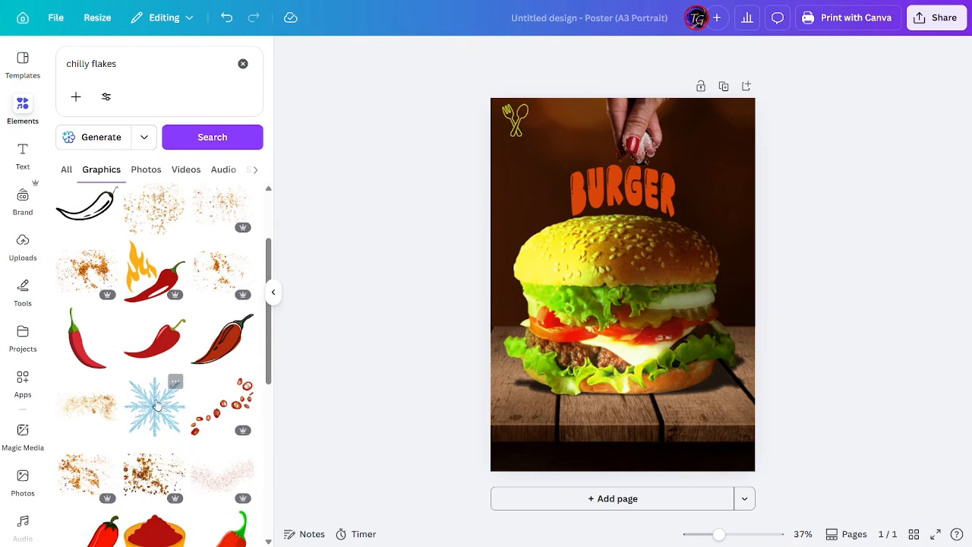
scroll(172, 423, "down", 3)
scroll(171, 424, "down", 5)
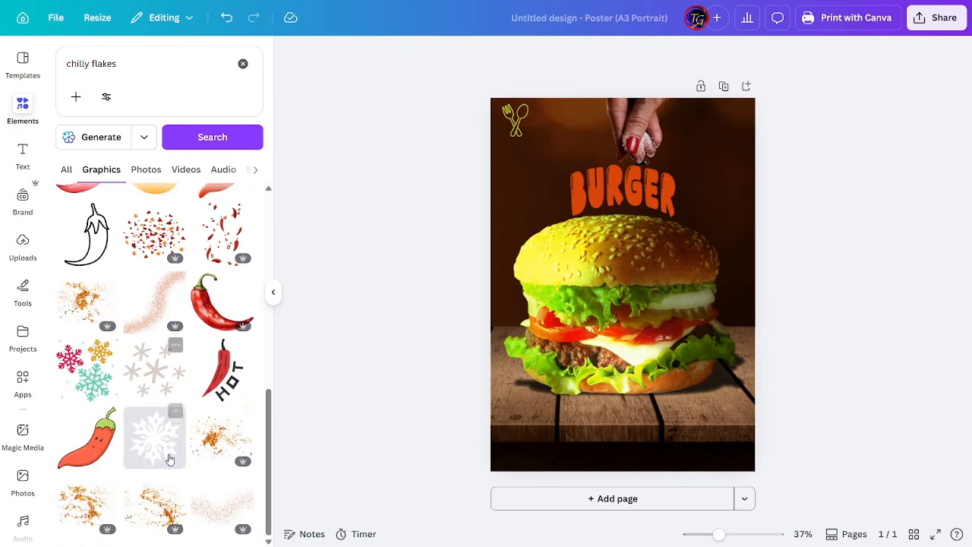
scroll(164, 499, "down", 8)
scroll(164, 499, "up", 7)
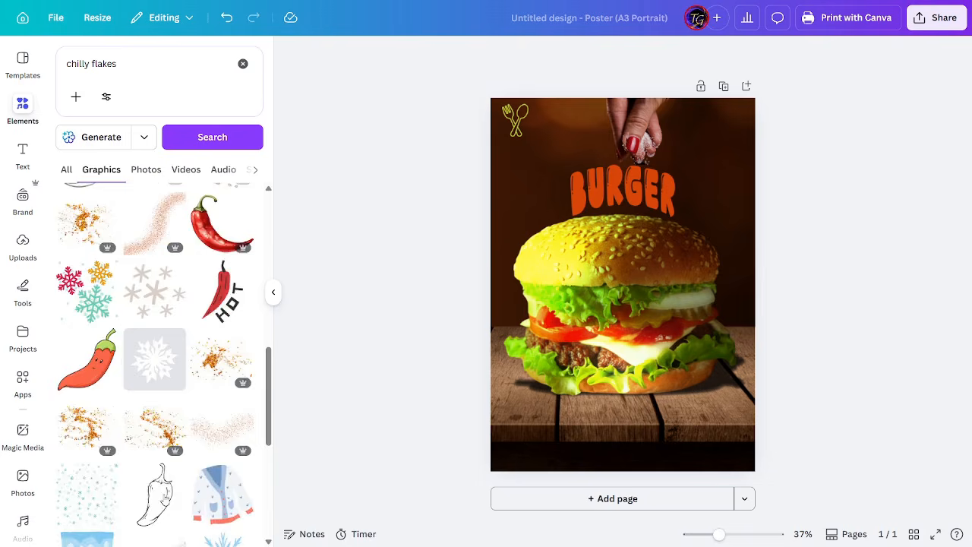
Add the scattered dark red flakes from the recently used elements and enlarge them over the poster's upper left.
scroll(164, 498, "down", 5)
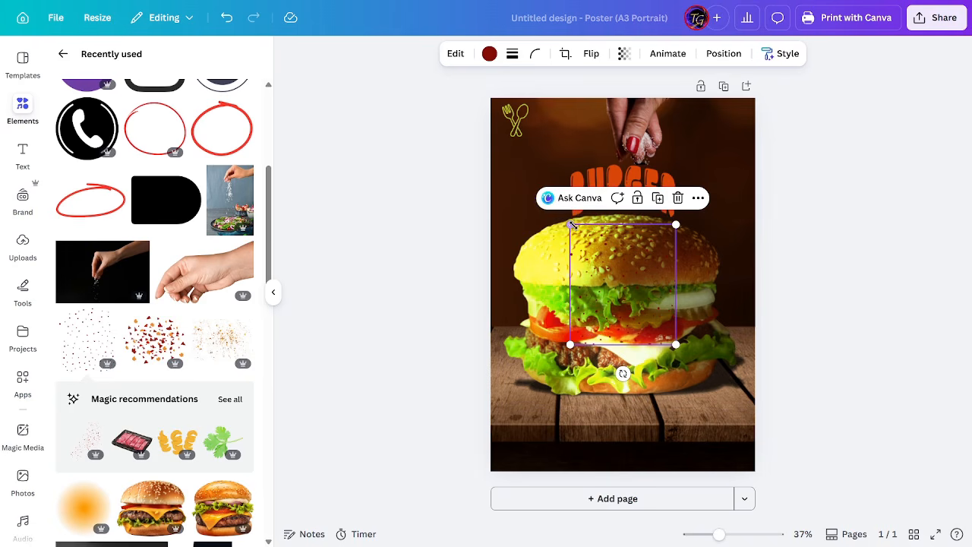
left_click_drag(571, 225, 467, 110)
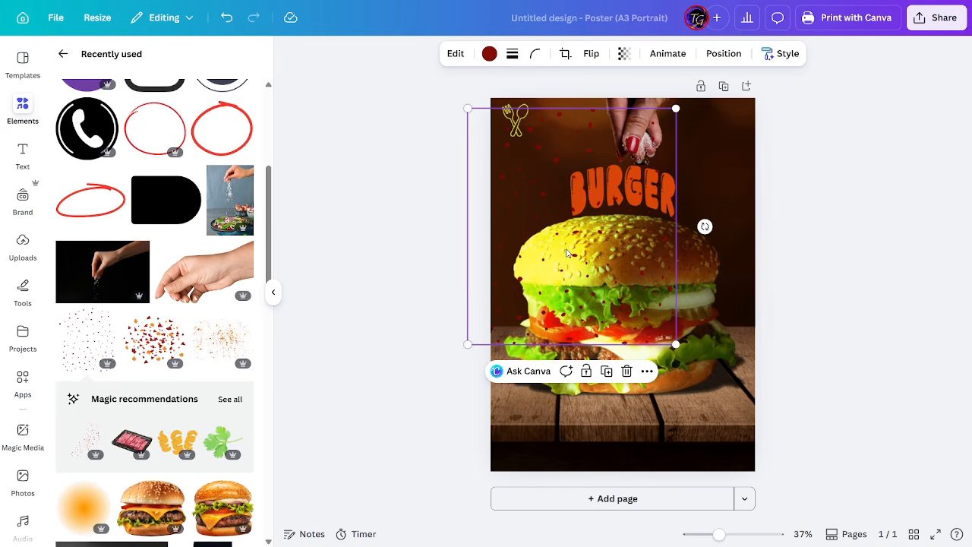
Delete the original burger layer lying beneath the relit burger.
left_click(723, 53)
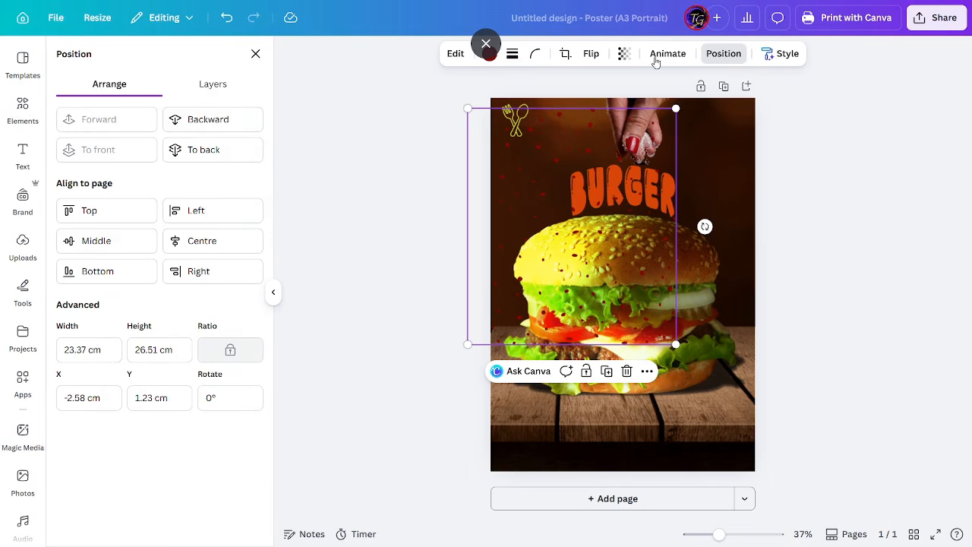
left_click(219, 87)
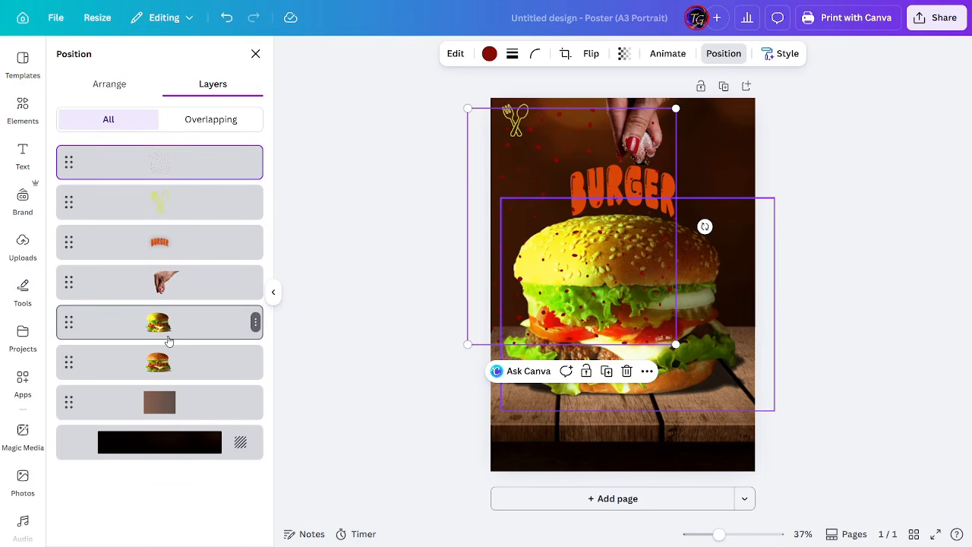
left_click(163, 370)
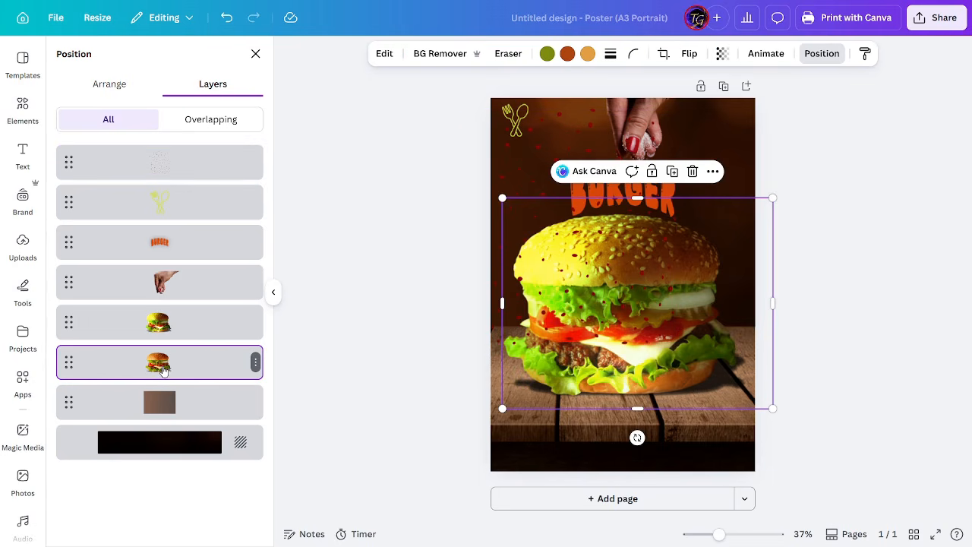
key("Delete")
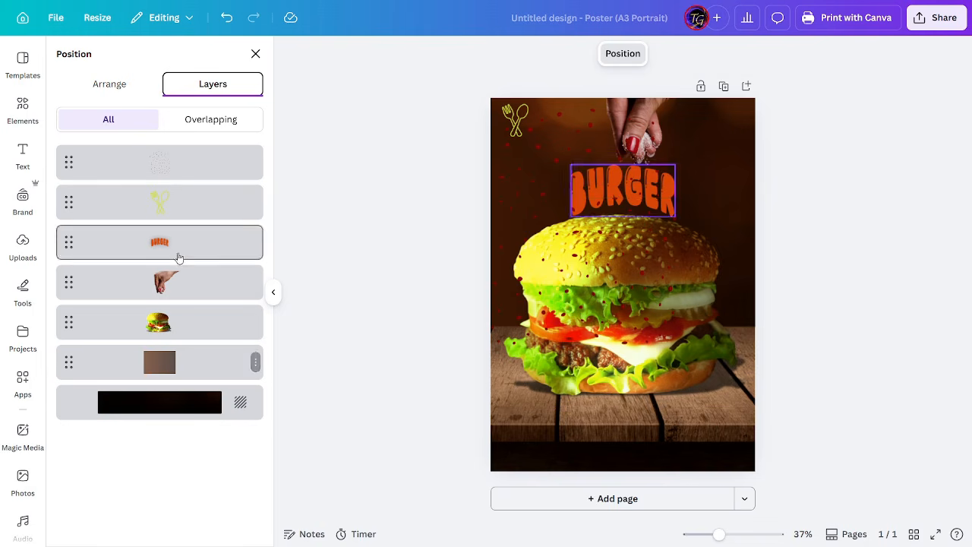
Place the flakes layer directly behind the burger and resize it from the poster's top-left corner to nearly the full poster width.
left_click_drag(165, 168, 164, 339)
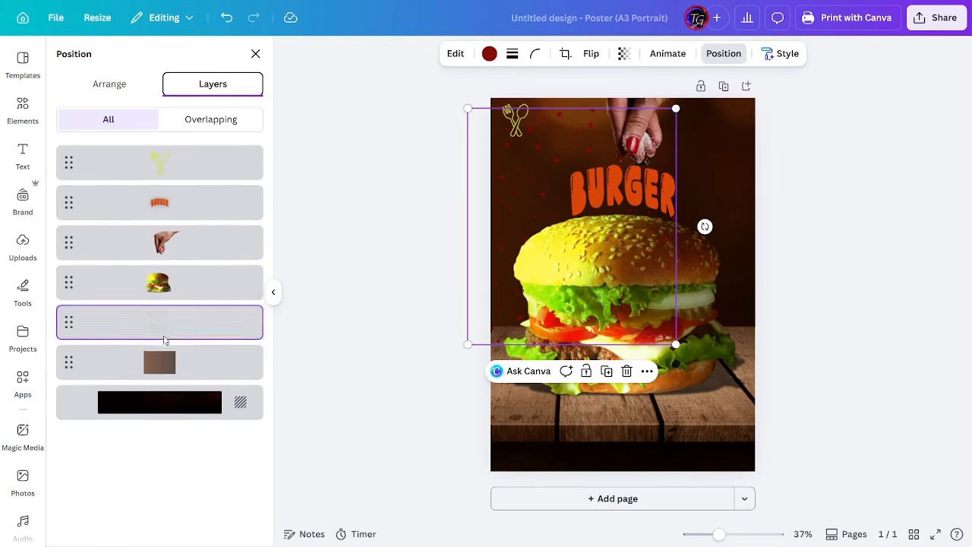
left_click_drag(676, 345, 789, 431)
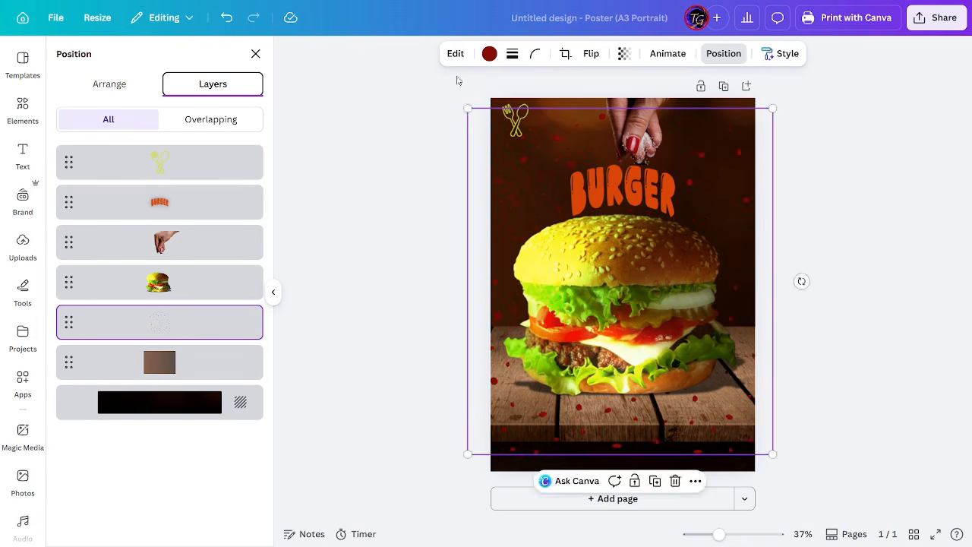
left_click_drag(768, 423, 748, 368)
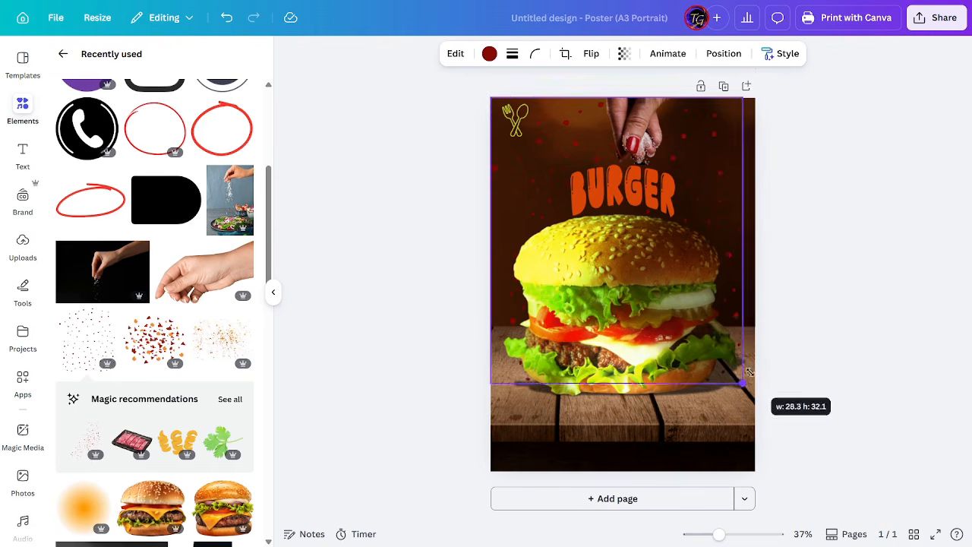
left_click(852, 177)
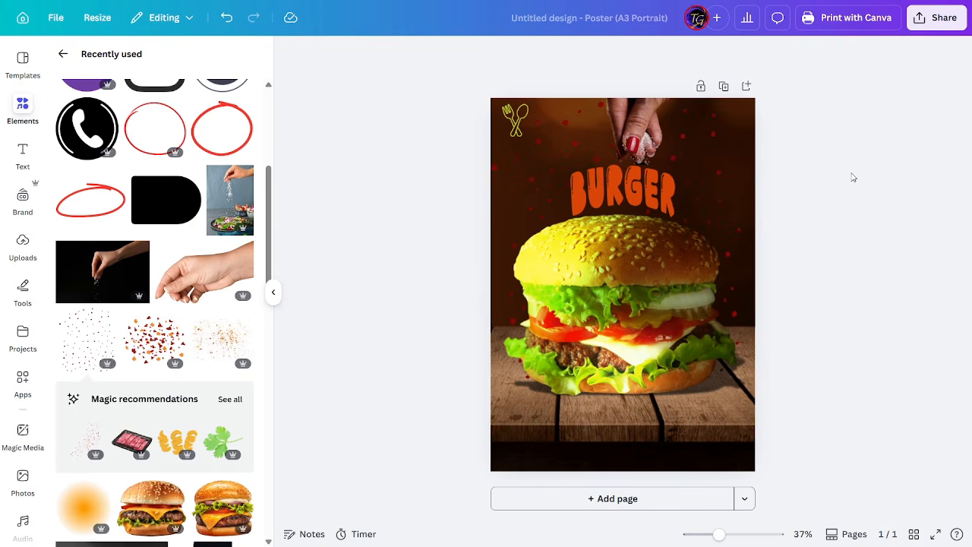
Rotate the BURGER text slightly and shift it a little to the left above the bun.
left_click(650, 202)
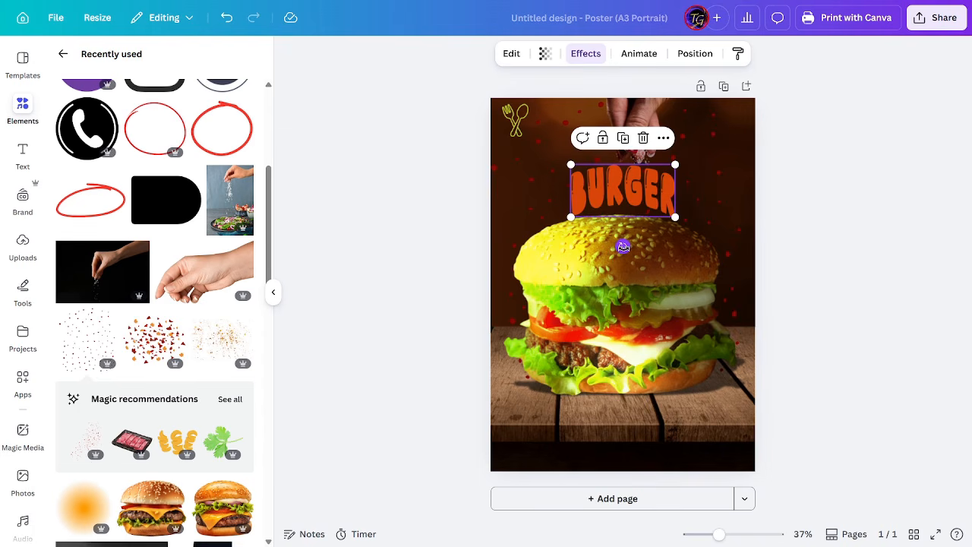
left_click_drag(622, 246, 621, 249)
left_click(843, 192)
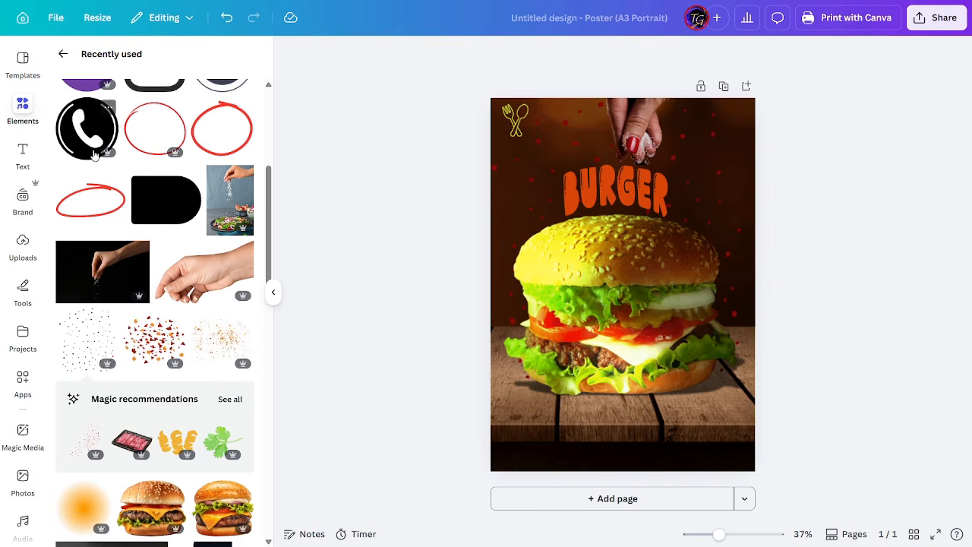
Add the thin red hand-drawn circle, shrink it and place it just right of the BURGER text.
left_click(145, 134)
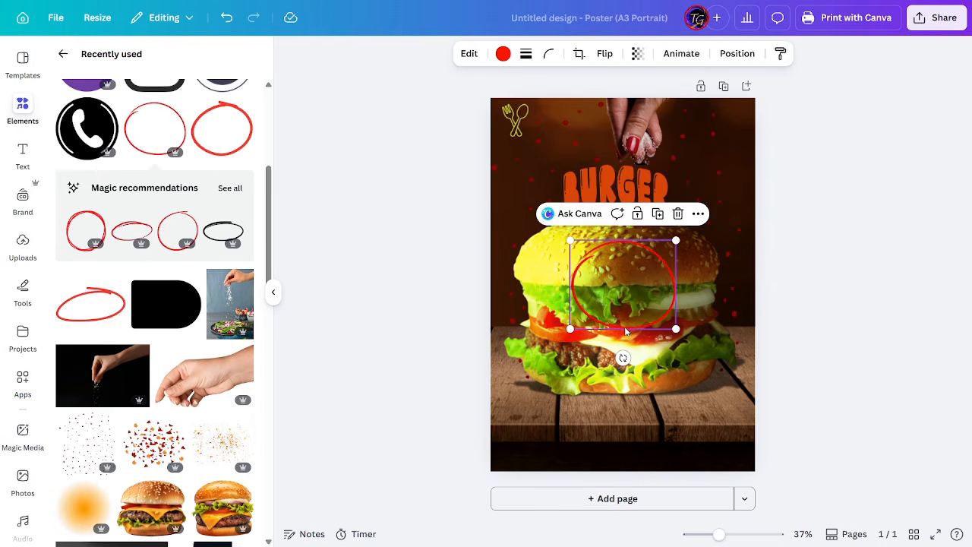
left_click_drag(626, 327, 728, 224)
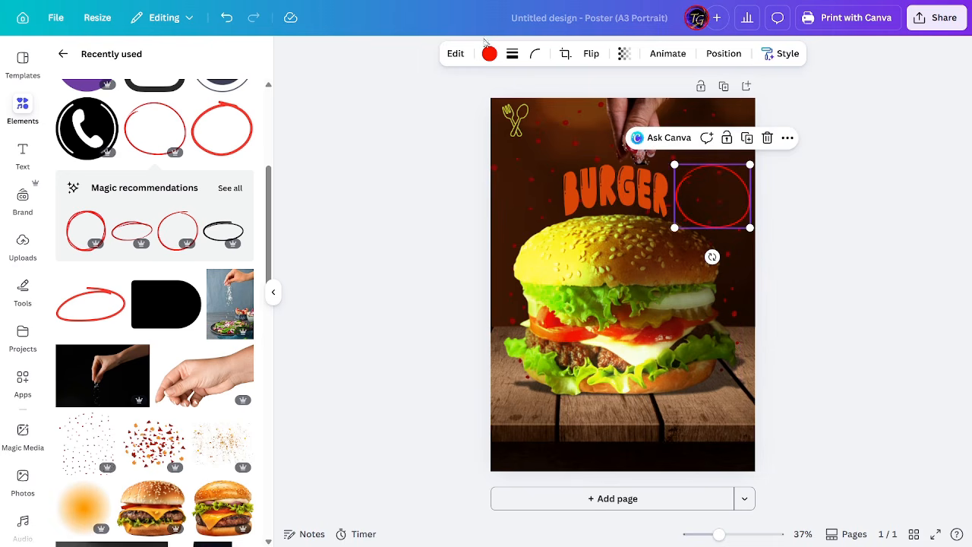
Recolour the hand-drawn circle white, shrink it and move it slightly lower near the poster's right edge.
left_click(488, 55)
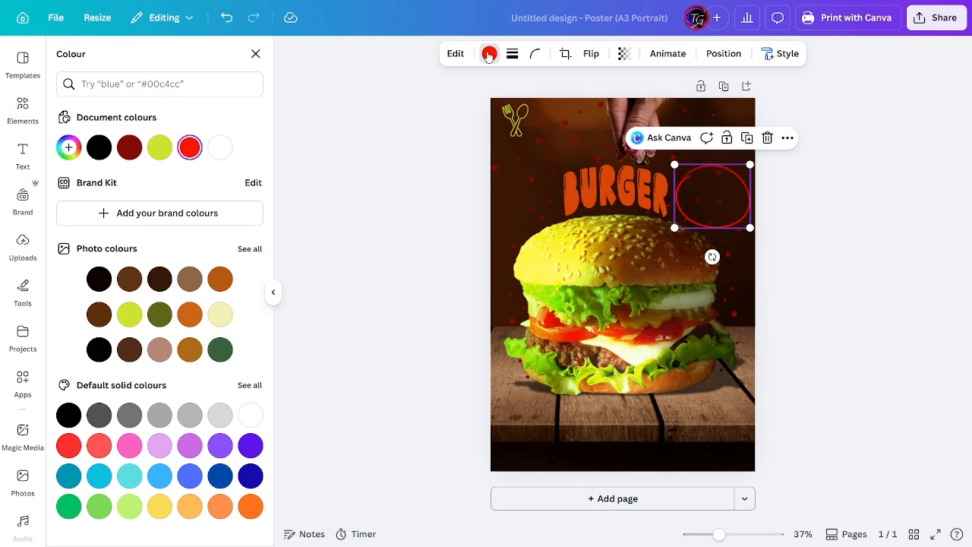
left_click(220, 155)
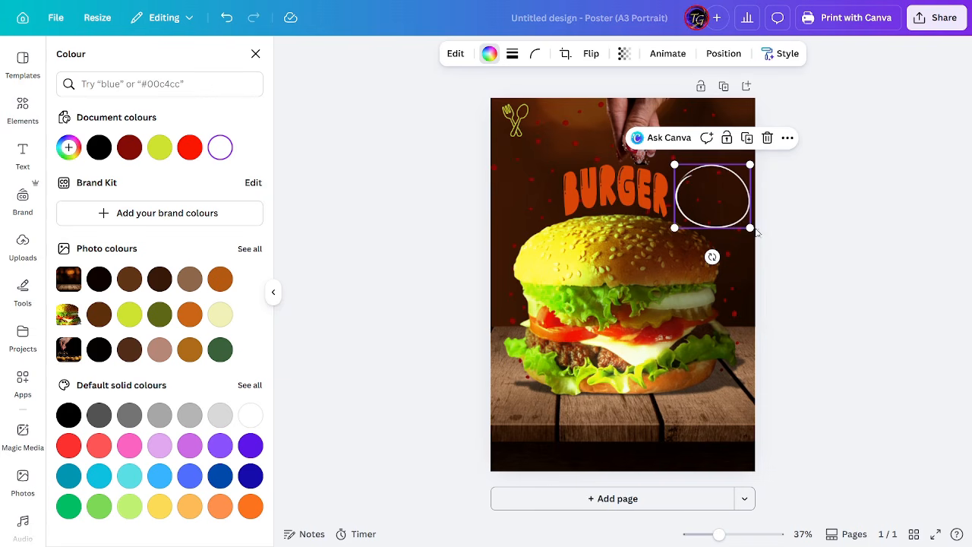
mouse_move(749, 228)
left_mouse_down()
mouse_move(731, 213)
mouse_move(740, 241)
left_mouse_up()
key("Escape")
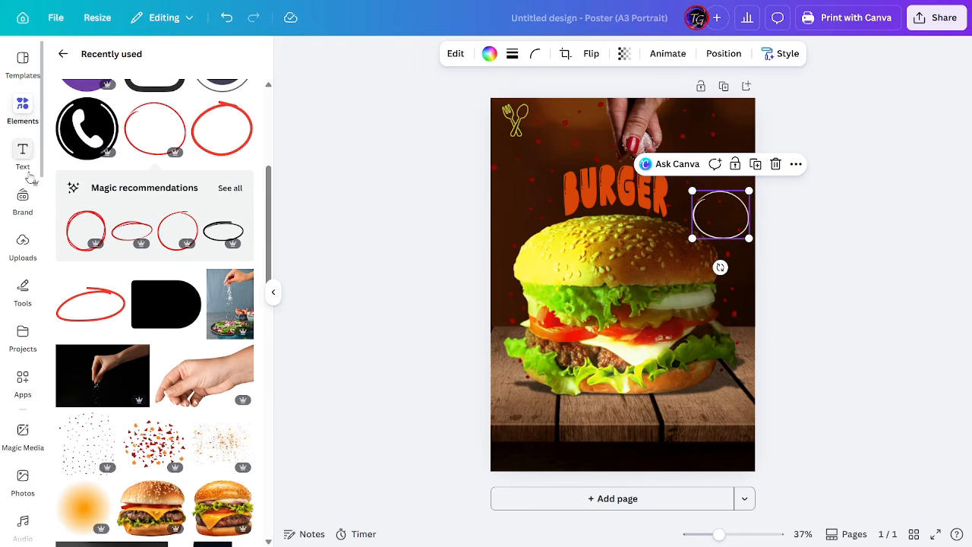
Add a subheading reading "50%" and place it in the upper half of the white circle.
left_click(23, 151)
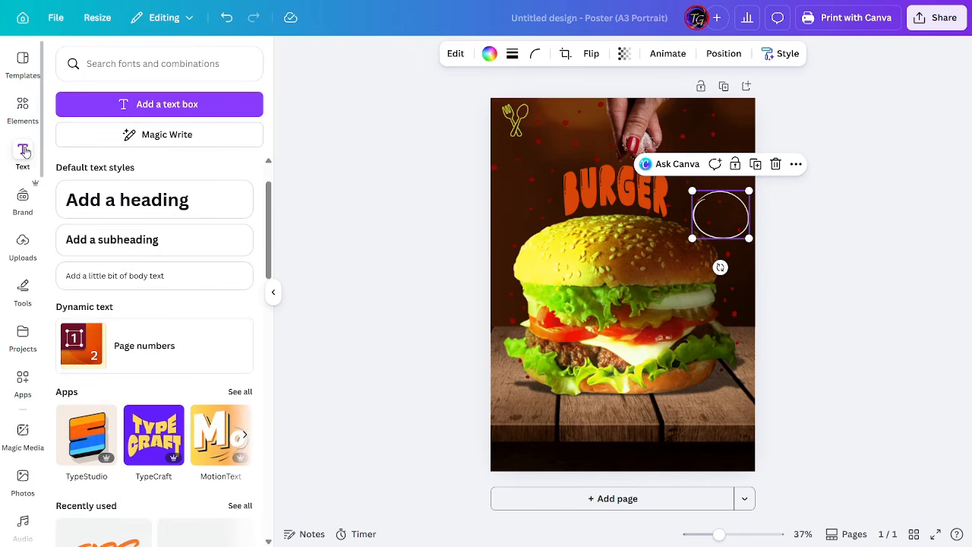
left_click(136, 240)
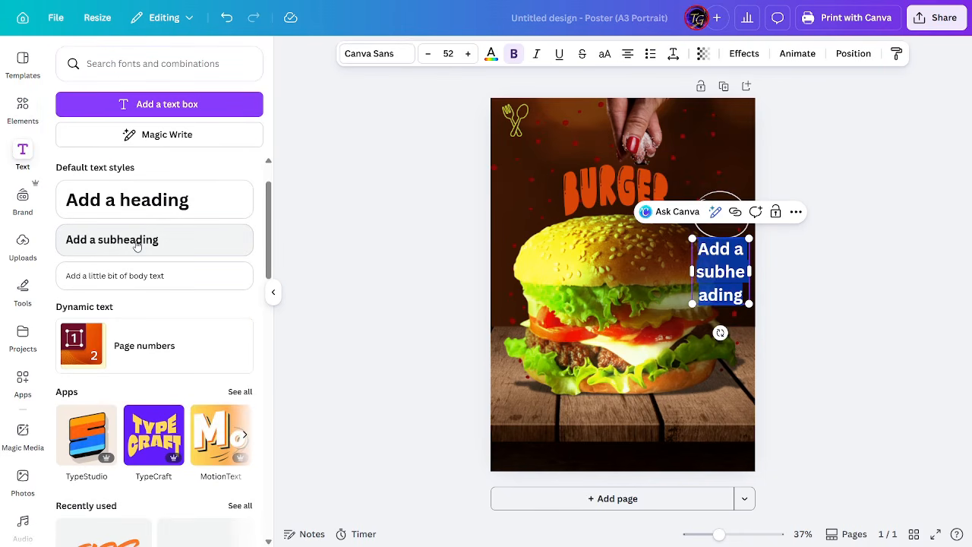
type("50%")
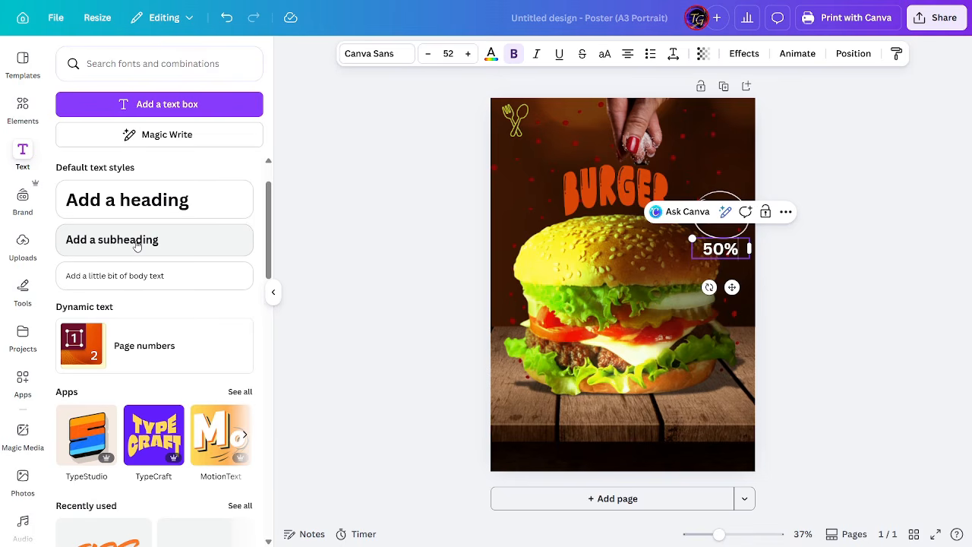
left_click_drag(731, 287, 728, 245)
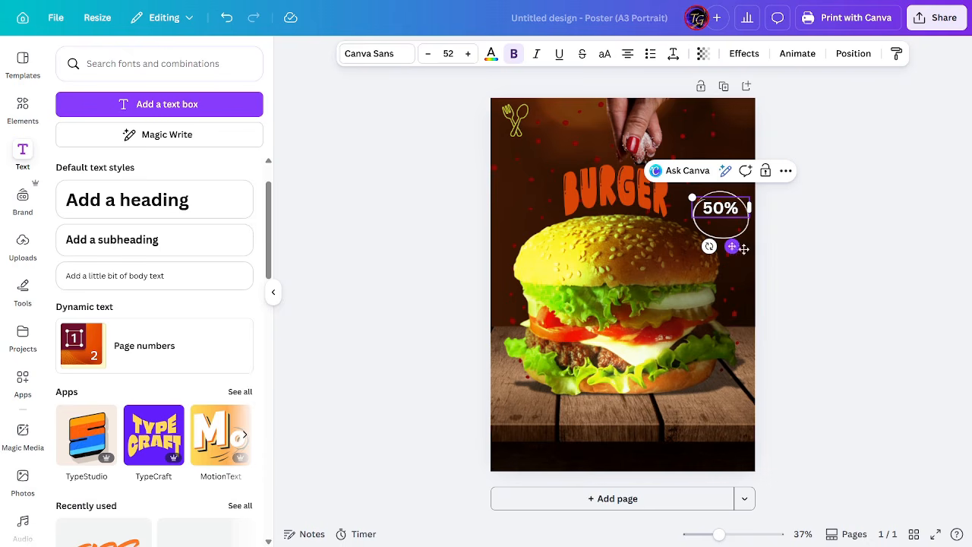
Change the font of the "50%" text to Arial MT Pro.
left_click(364, 56)
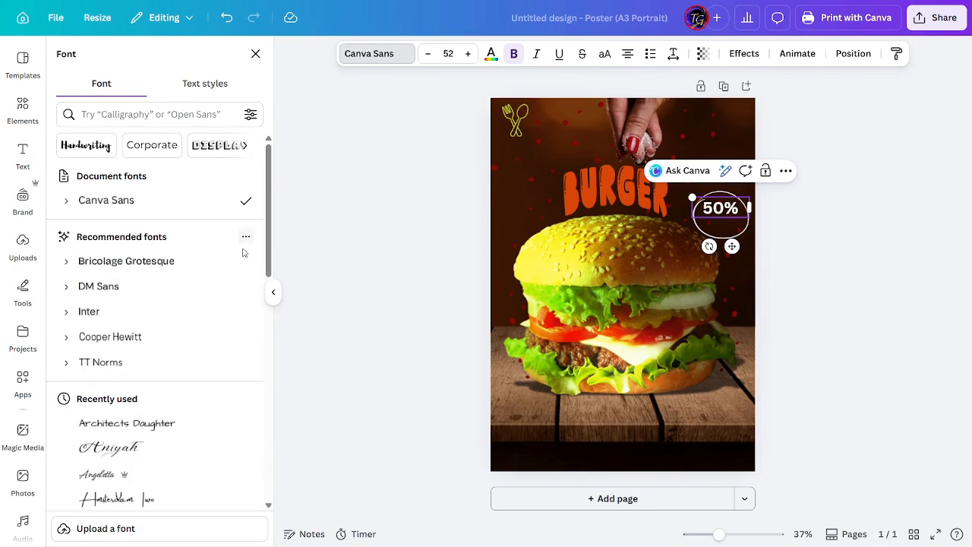
type("ari")
left_click(85, 279)
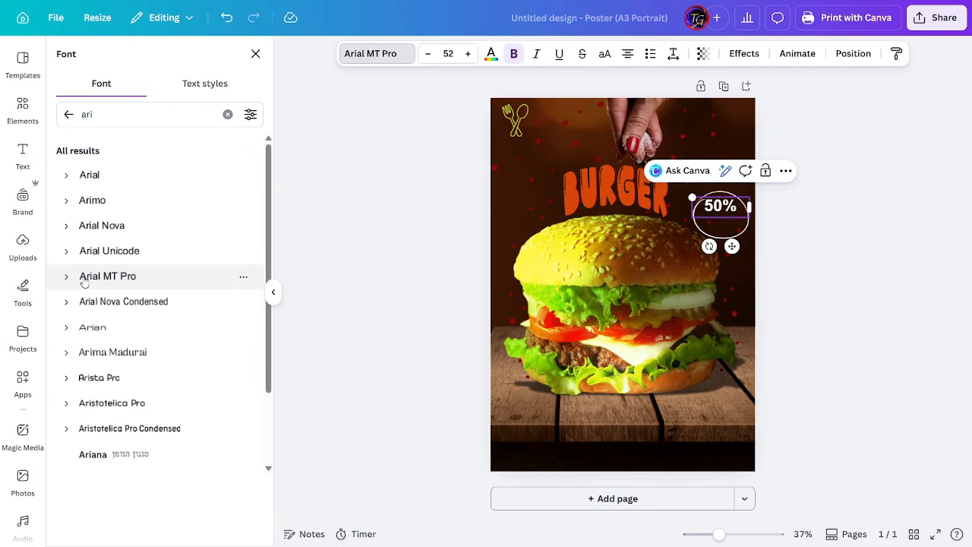
left_click(725, 236)
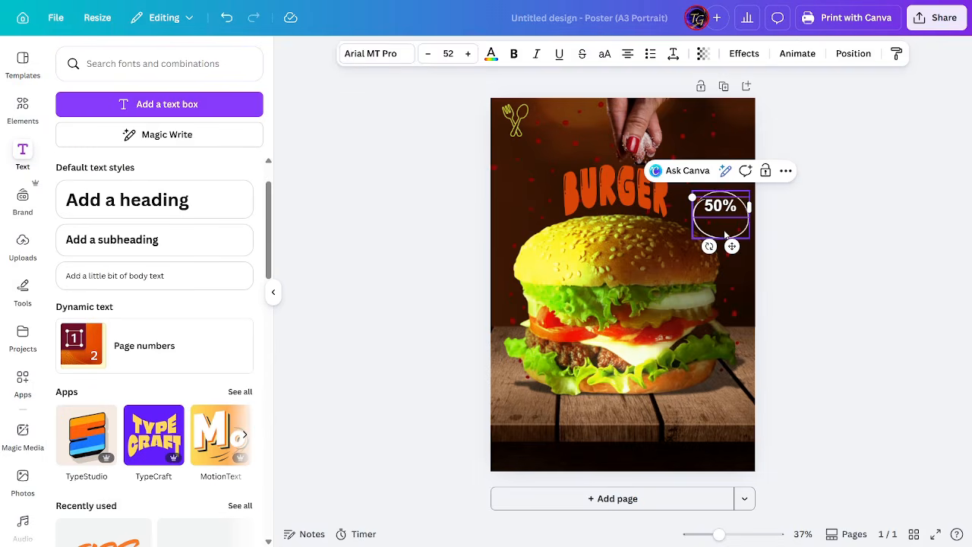
Add a second subheading reading "OFF" and place it directly below "50%" inside the circle.
left_click(107, 239)
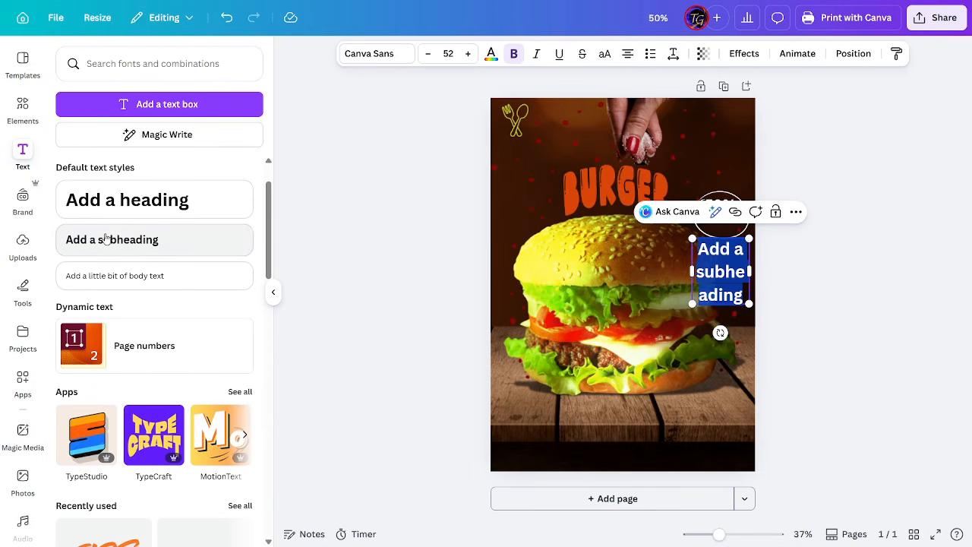
type("OFF")
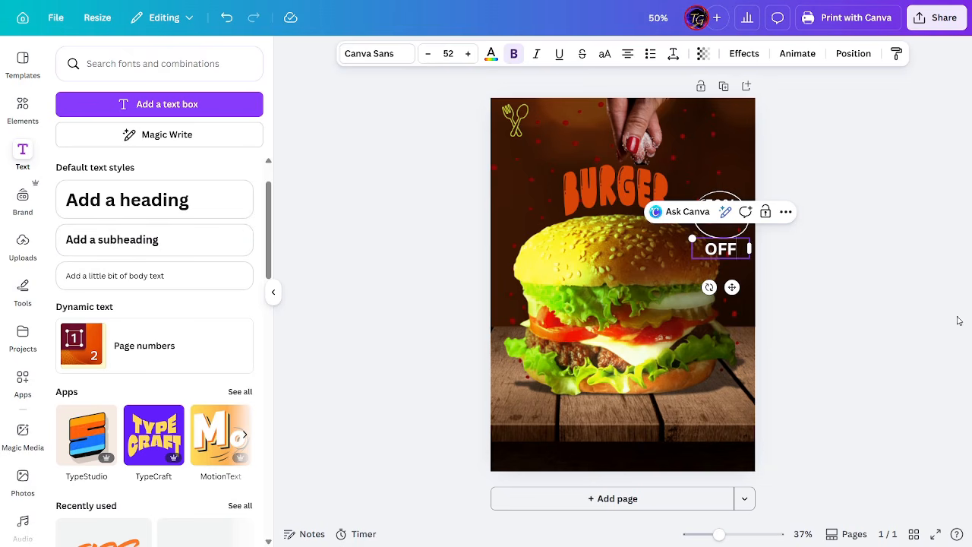
left_click(941, 293)
left_click_drag(721, 245, 718, 225)
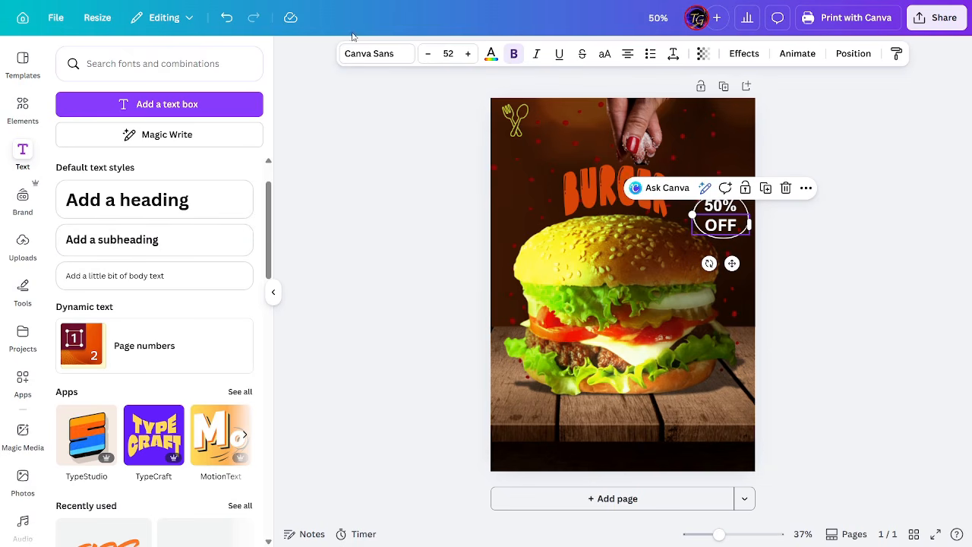
Colour the "OFF" text orange #DB490A by sampling the BURGER title.
left_click(491, 54)
left_click(68, 146)
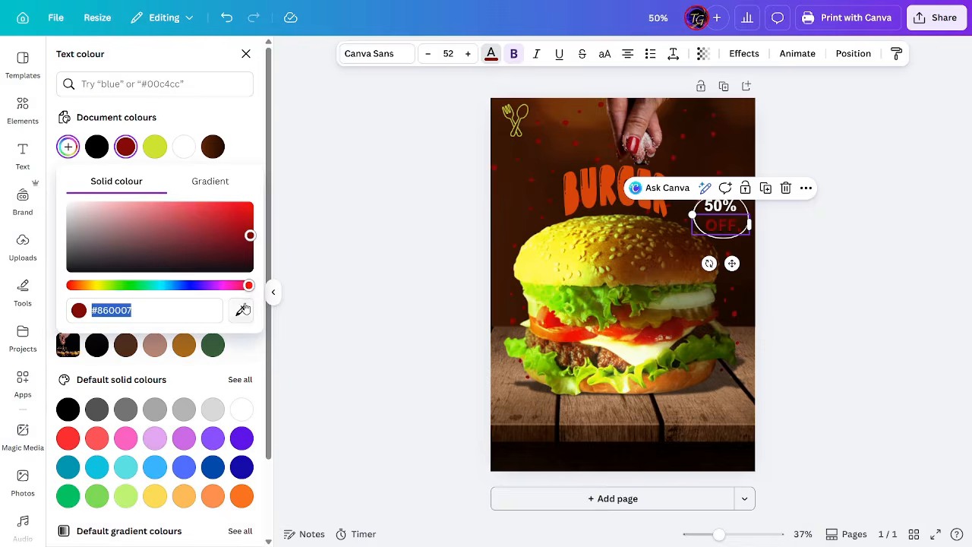
left_click(241, 310)
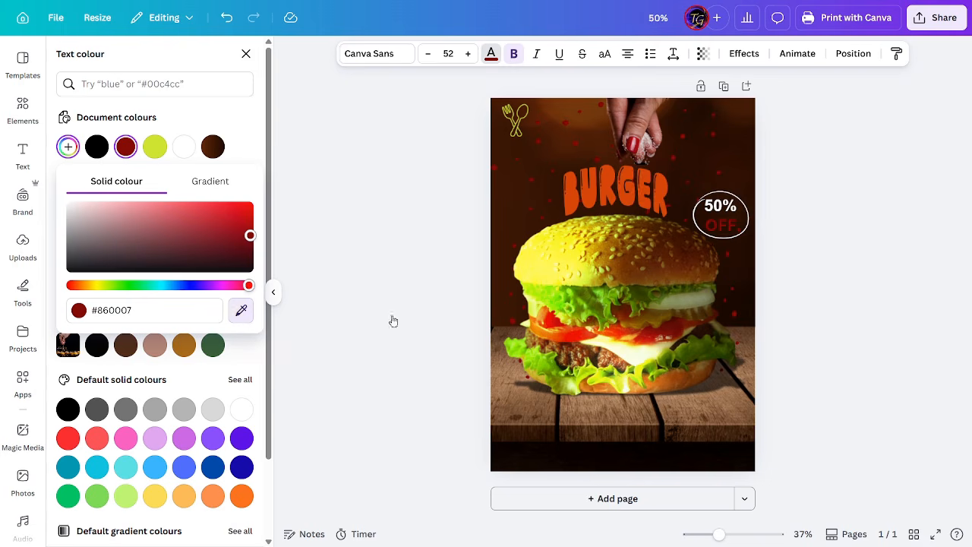
left_click(607, 184)
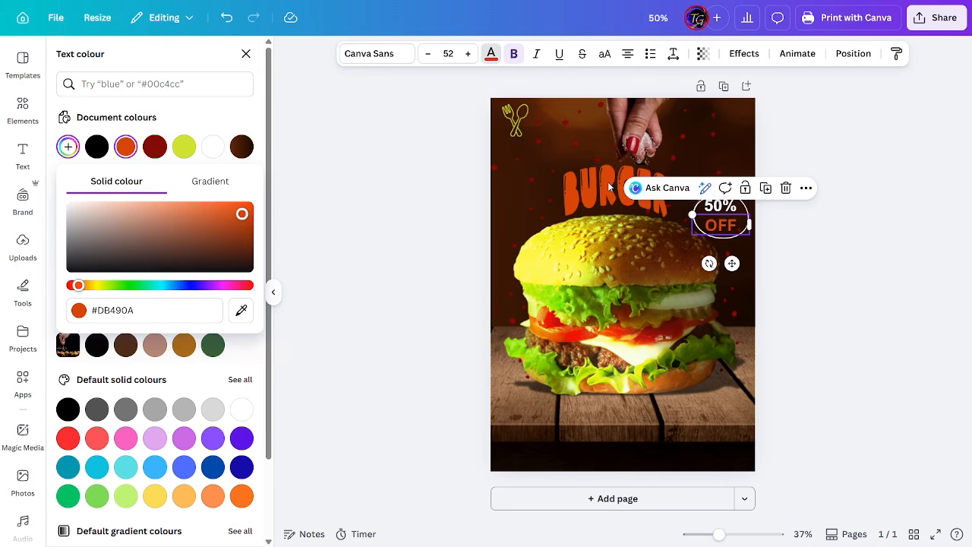
Change the font of the "OFF" text to Abril Fatface.
left_click(373, 59)
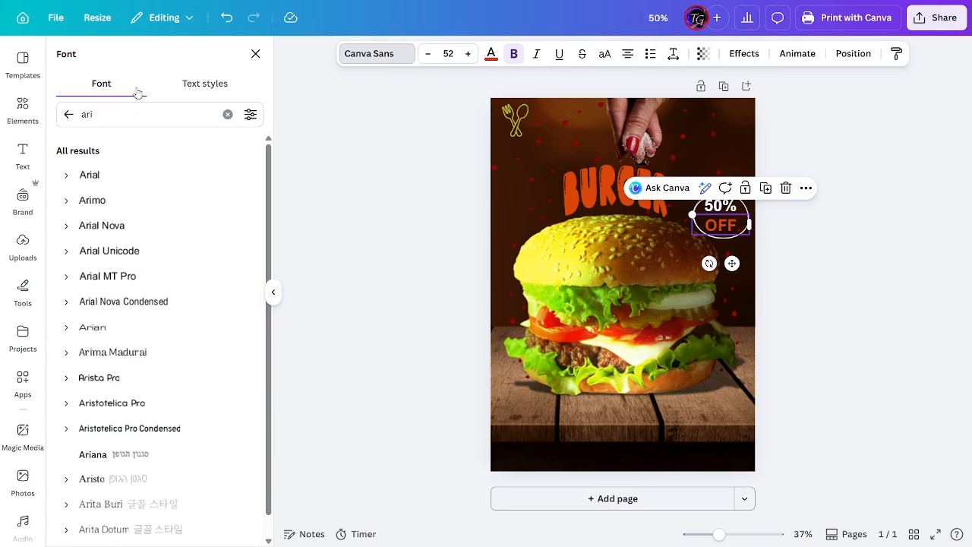
key("BackSpace")
key("BackSpace")
type("br")
left_click(107, 226)
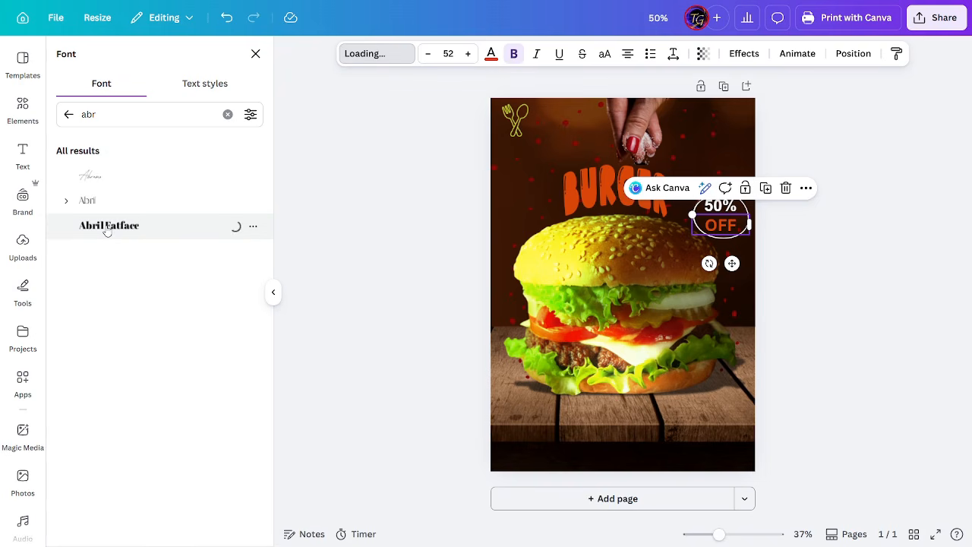
left_click(868, 296)
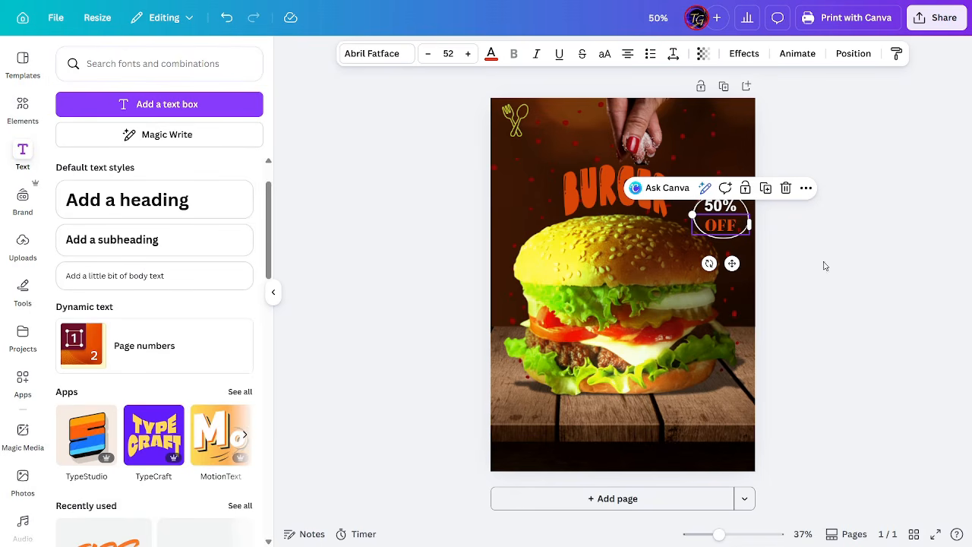
Select "50%" and "OFF" together and rotate them slightly clockwise inside the circle.
left_click(721, 206, "shift")
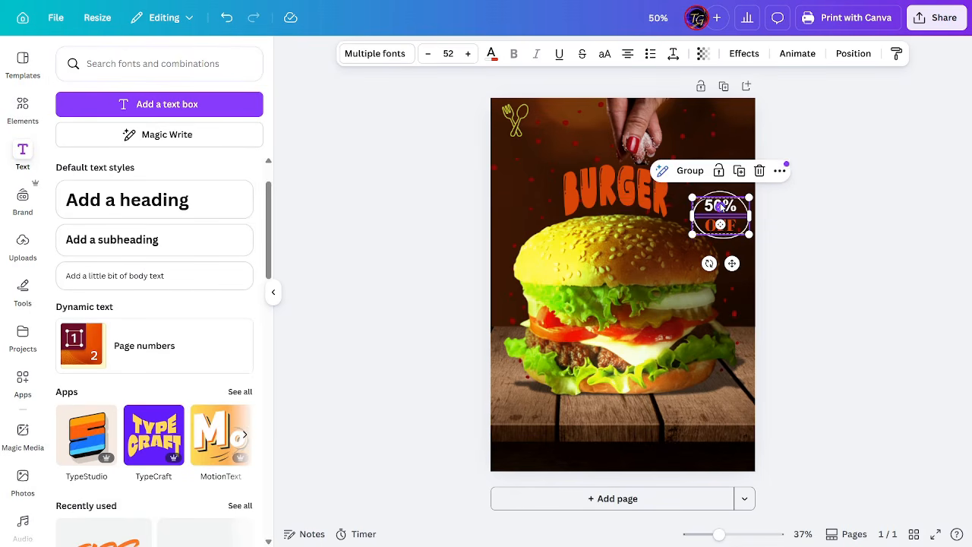
mouse_move(709, 264)
left_mouse_down()
mouse_move(698, 267)
mouse_move(718, 267)
left_mouse_up()
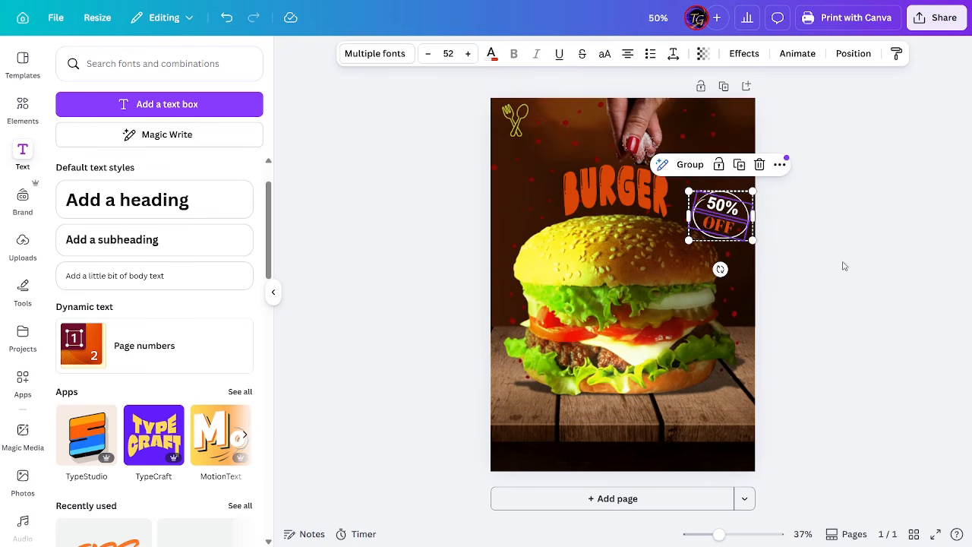
left_click(857, 262)
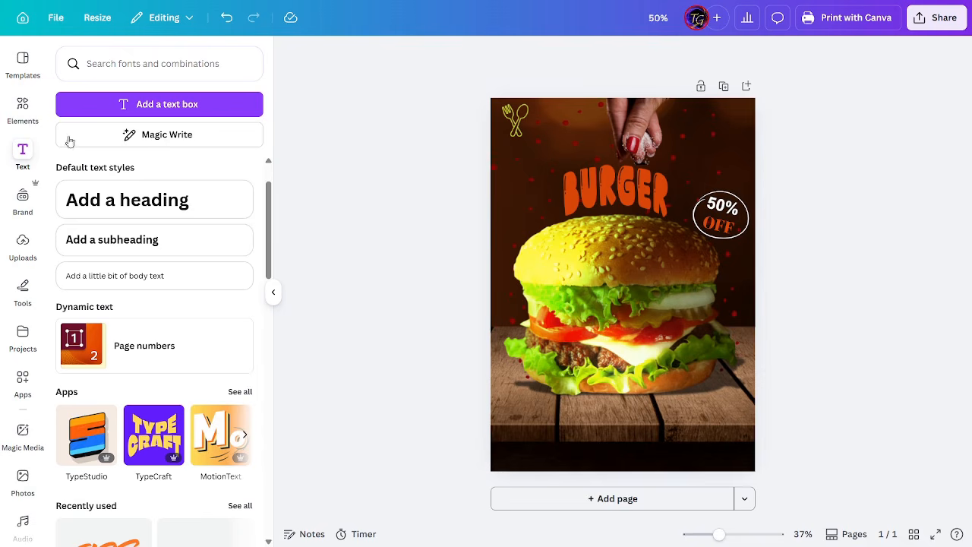
Add the shape with one rounded end at the poster's lower left edge and reduce its height and width.
left_click(23, 106)
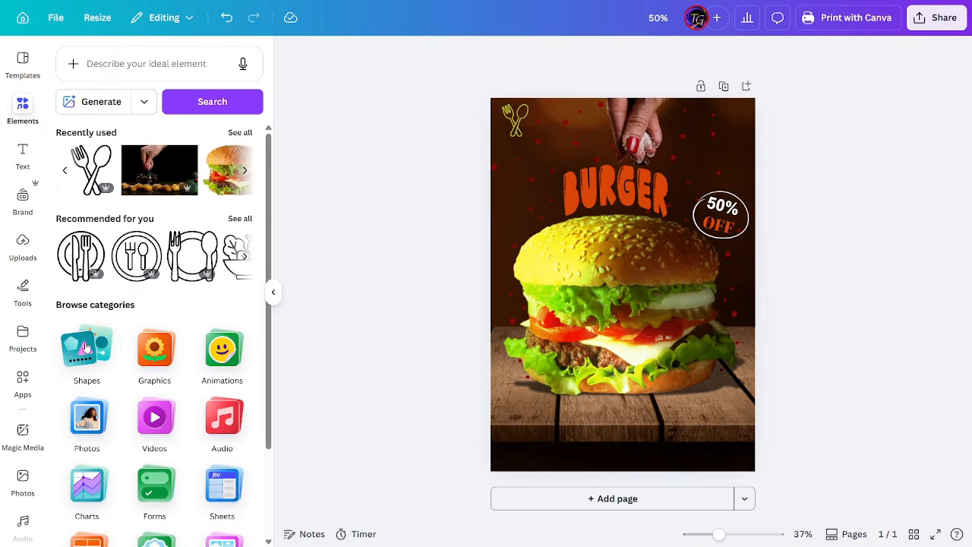
left_click(87, 348)
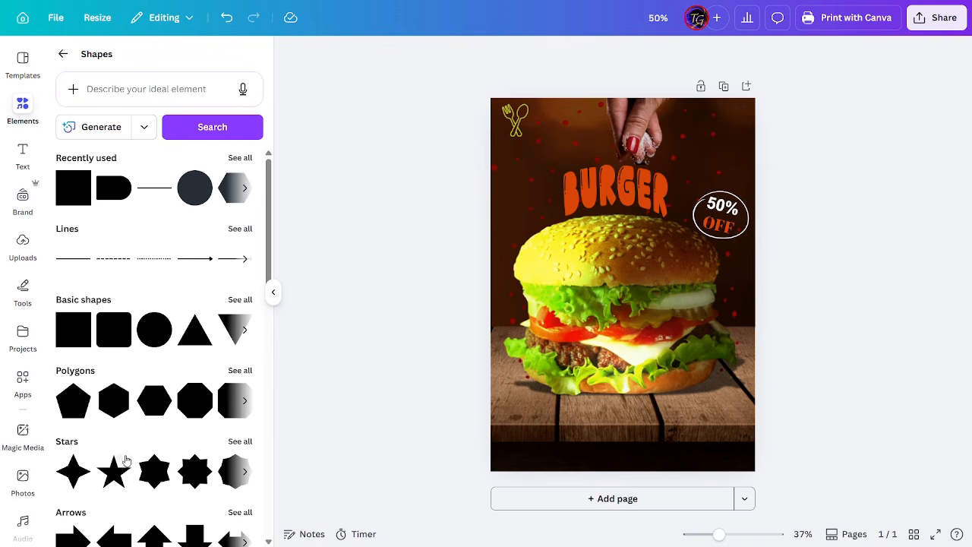
scroll(121, 455, "down", 3)
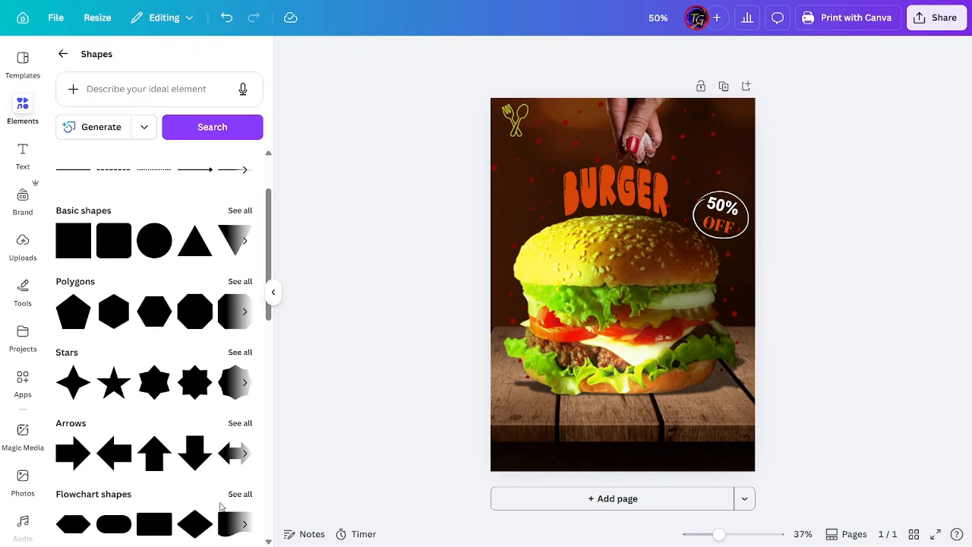
scroll(118, 220, "up", 3)
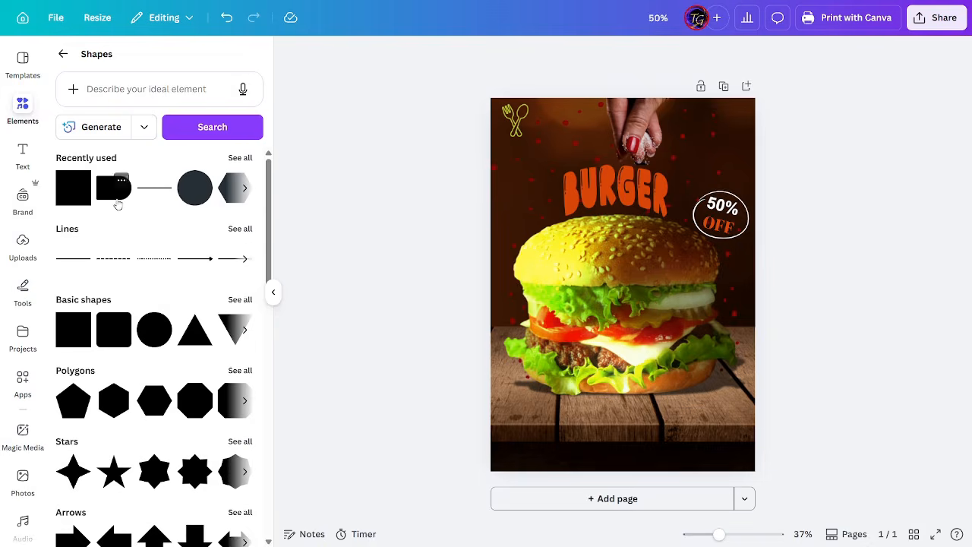
left_click(116, 199)
left_click_drag(602, 323, 643, 431)
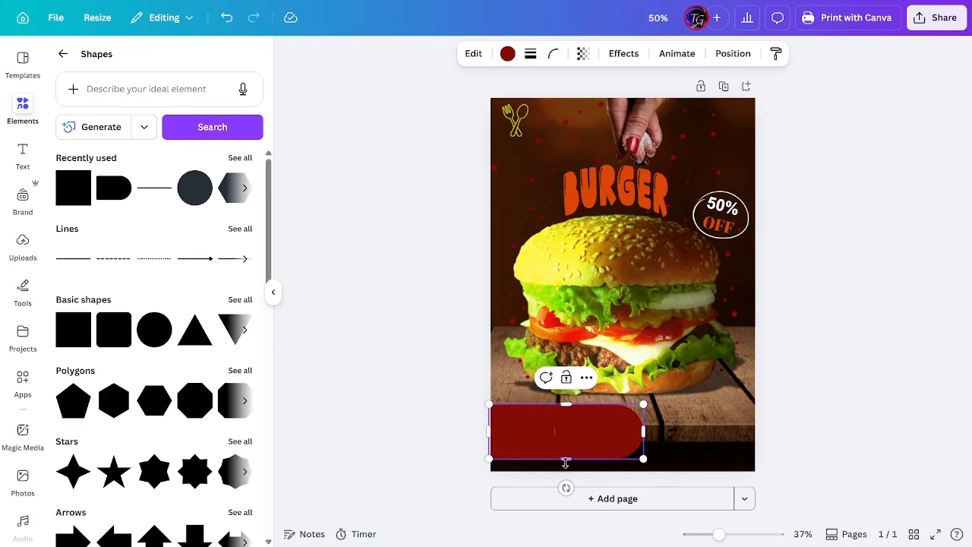
left_click_drag(565, 457, 566, 445)
left_click_drag(644, 426, 615, 422)
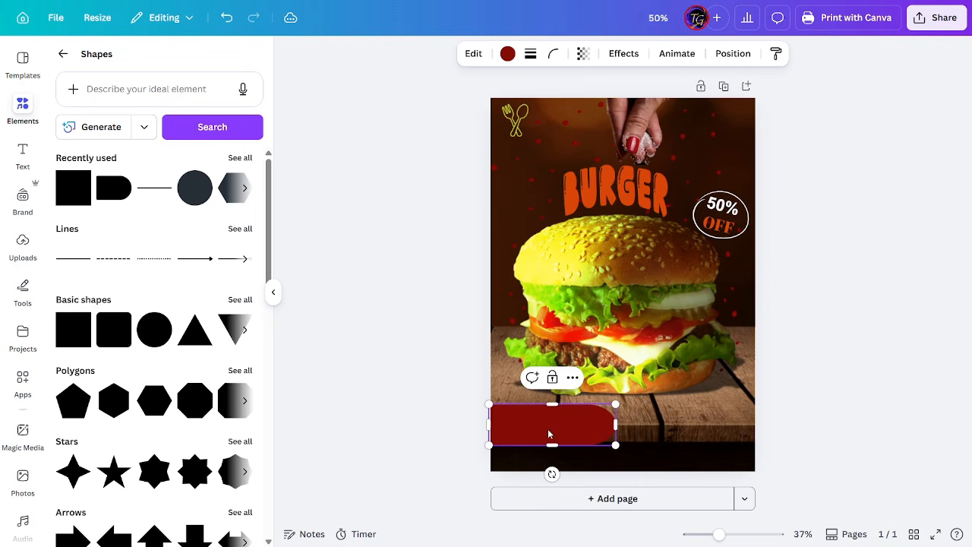
Recolour the rounded shape yellow-green by sampling the colour from the burger's lettuce.
left_click(510, 56)
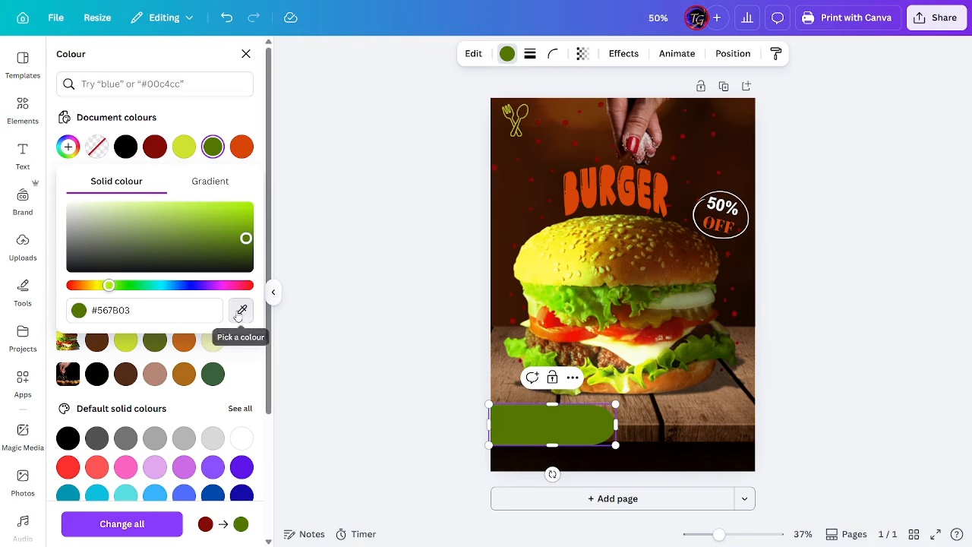
left_click(241, 311)
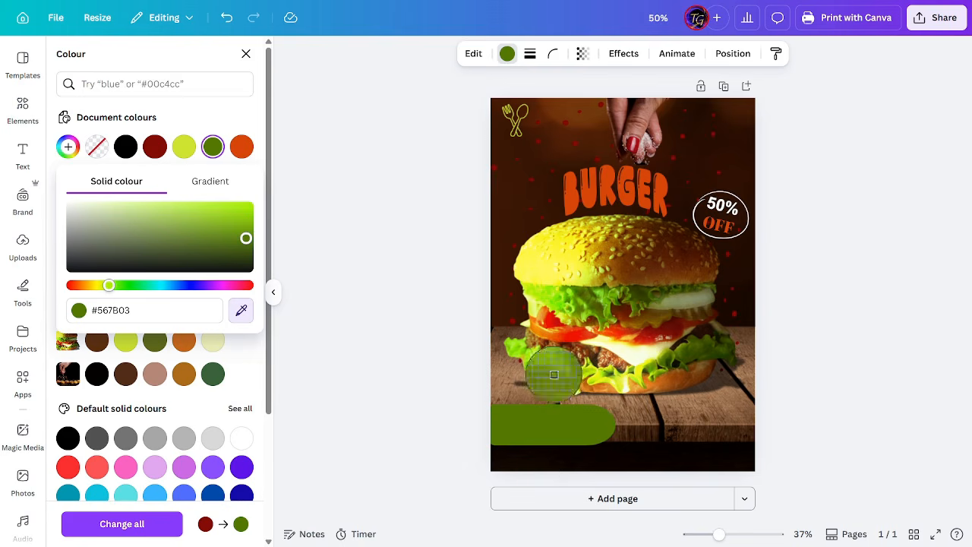
left_click(617, 385)
left_click(834, 360)
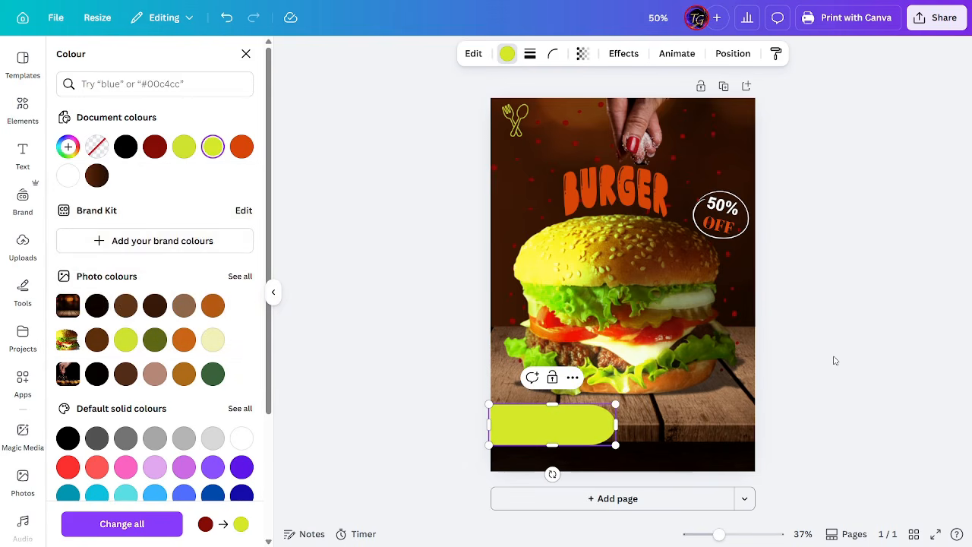
left_click(835, 361)
left_click(874, 425)
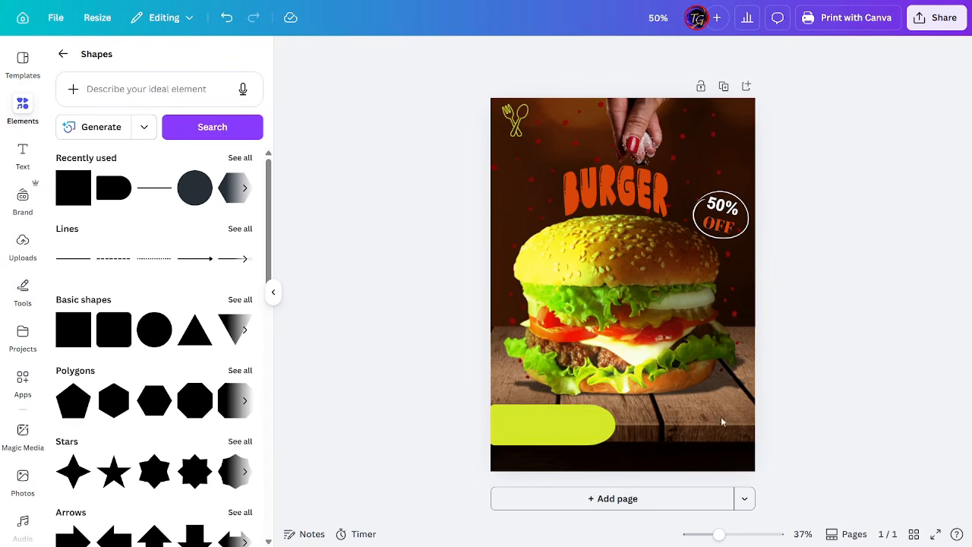
Move the yellow-green shape slightly down along the poster's left edge and shorten it a little.
left_click(503, 436)
left_click_drag(503, 436, 507, 438)
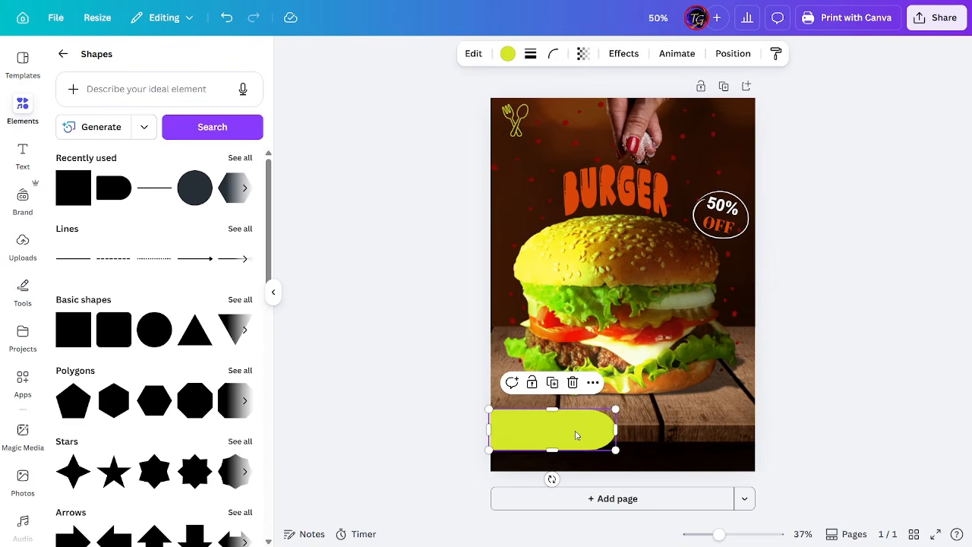
left_click_drag(614, 429, 609, 429)
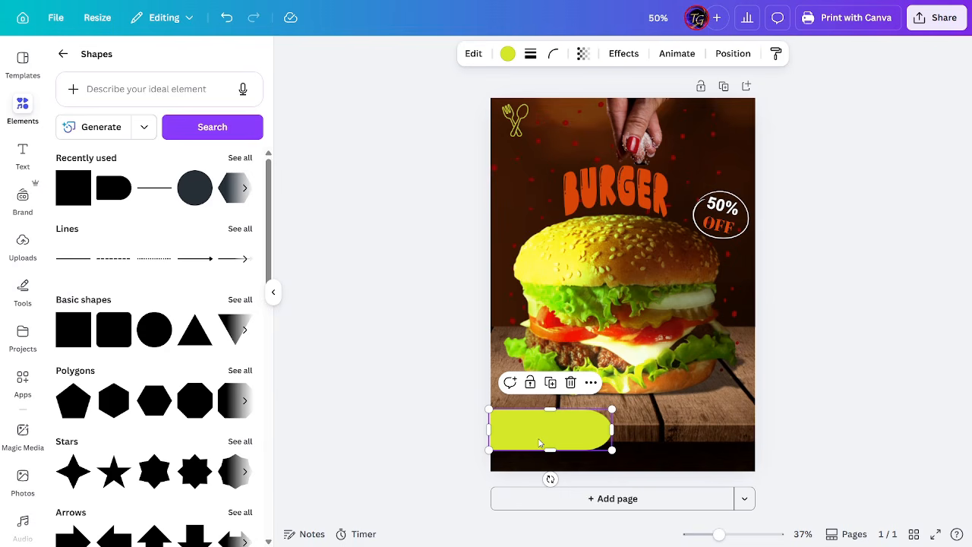
Duplicate the yellow-green rounded shape and place the copy, rotated 180 degrees, against the poster's lower right edge.
left_click_drag(539, 443, 702, 443)
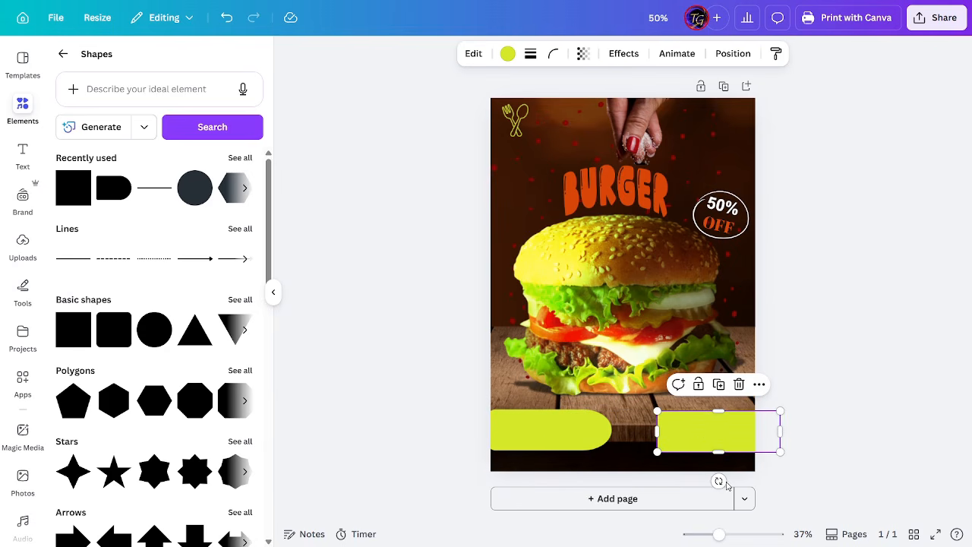
left_click_drag(718, 480, 713, 364)
left_click(820, 378)
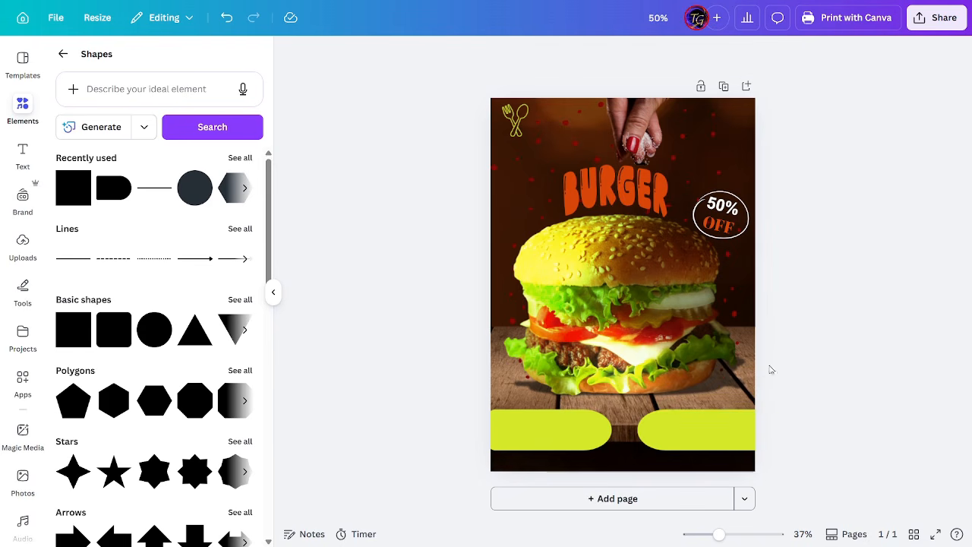
Recolour both rounded shapes at the poster's lower edge orange (#e98d12).
left_click(575, 438)
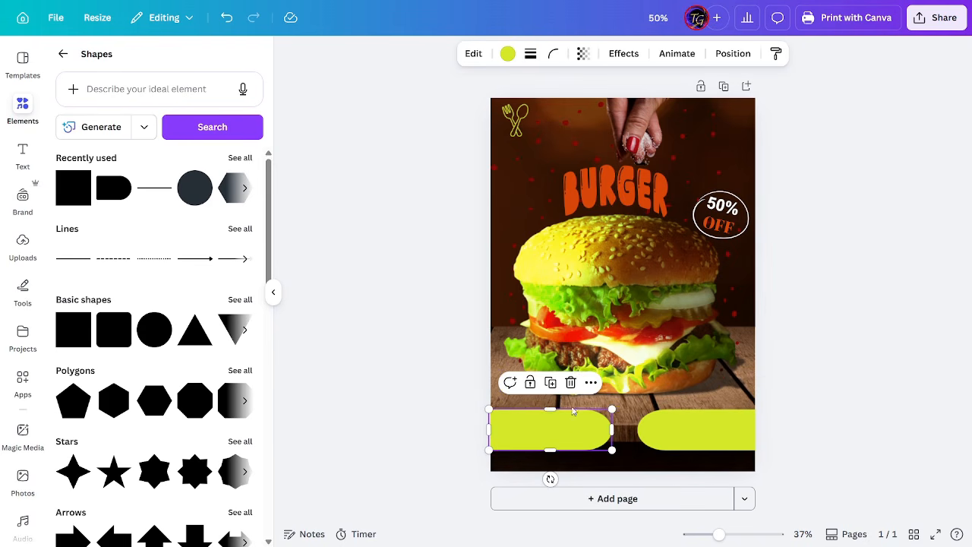
left_click(507, 53)
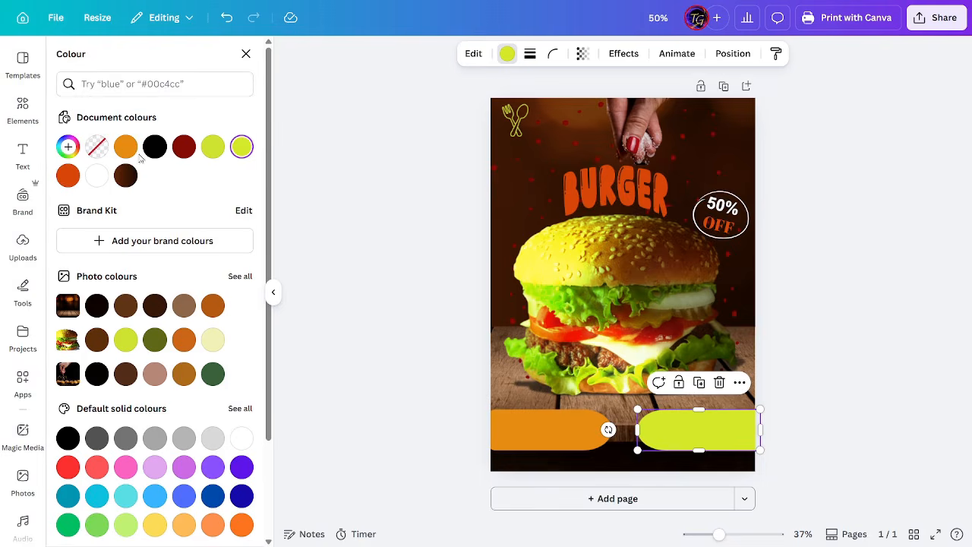
left_click(125, 147)
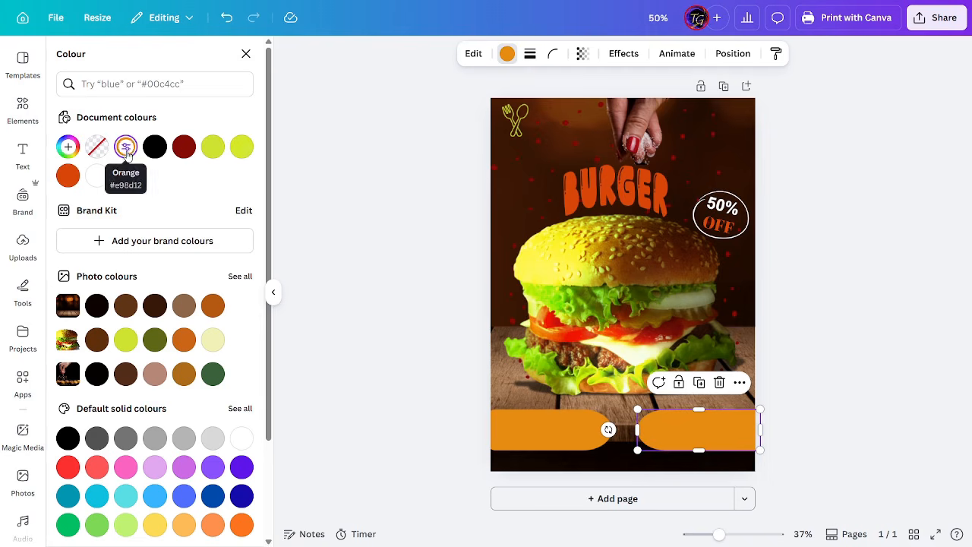
left_click(826, 261)
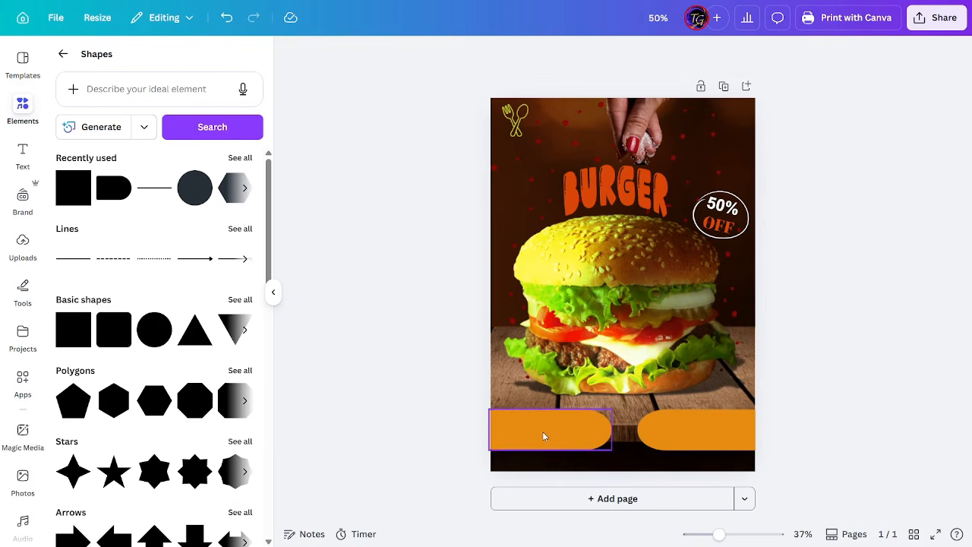
Add a thin white horizontal line across the left orange shape and duplicate it onto the right orange shape.
left_click(156, 194)
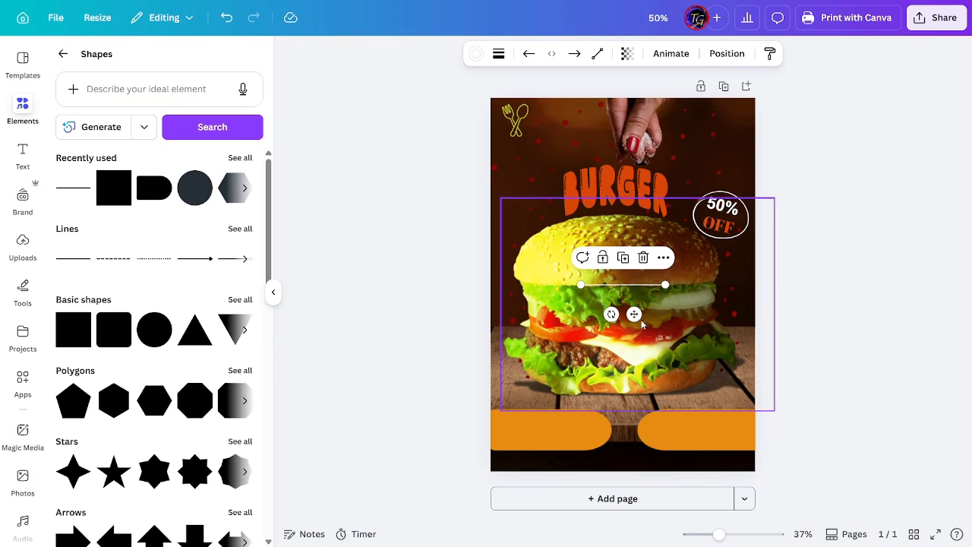
left_click_drag(634, 314, 596, 430)
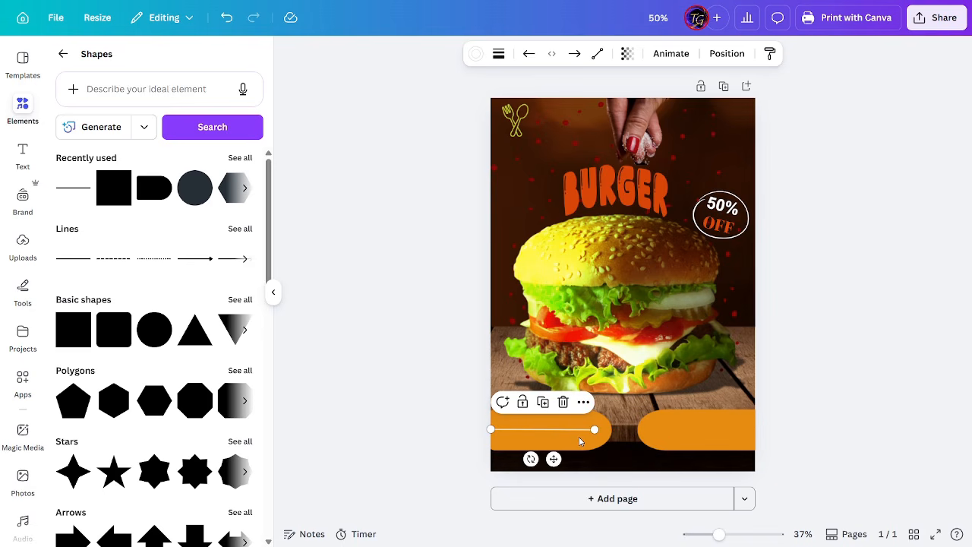
left_click_drag(553, 459, 717, 462)
left_click(852, 347)
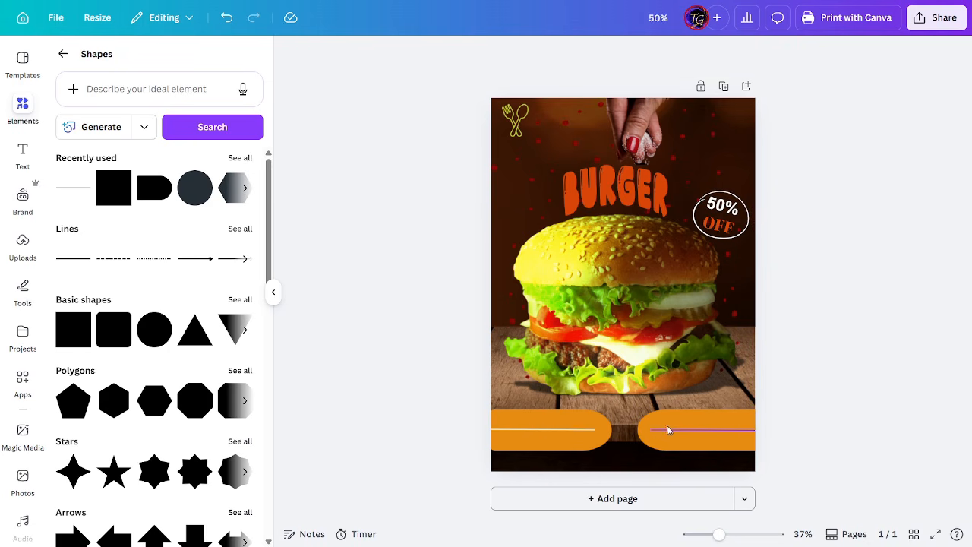
Recolour the fork-and-spoon icon in the poster's upper left corner orange to match the rounded shapes.
left_click(514, 121)
left_click(489, 54)
left_click(219, 147)
left_click(818, 202)
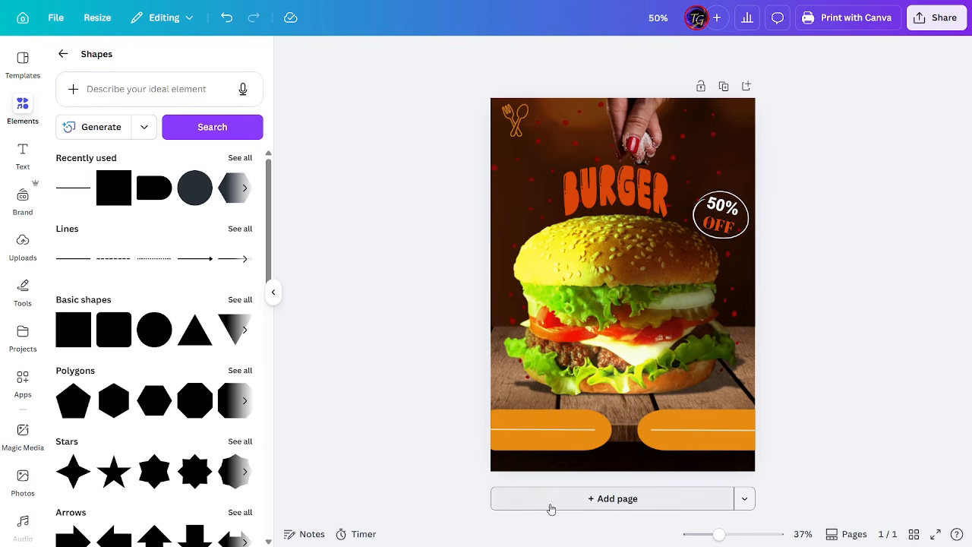
Add a size 33 subheading above the line in the left orange shape and duplicate it above the right line.
left_click(23, 155)
left_click(111, 240)
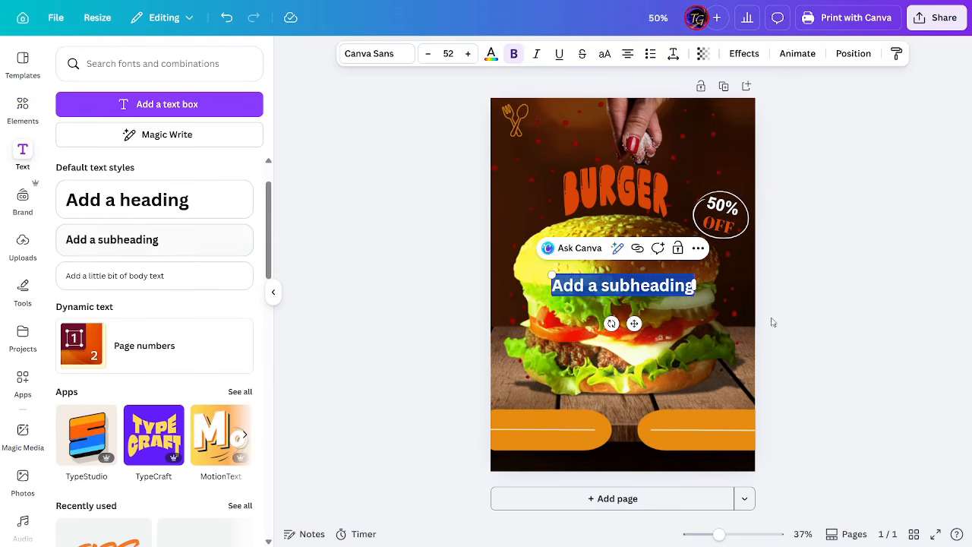
left_click_drag(636, 331, 712, 457)
left_click(427, 55)
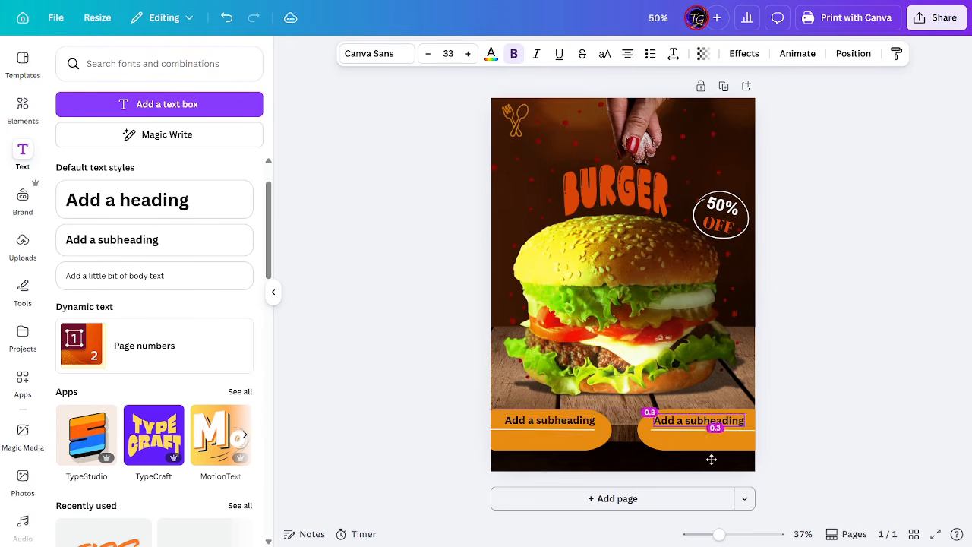
Select both subheading texts on the orange shapes together and colour them white.
left_click(542, 427, "shift")
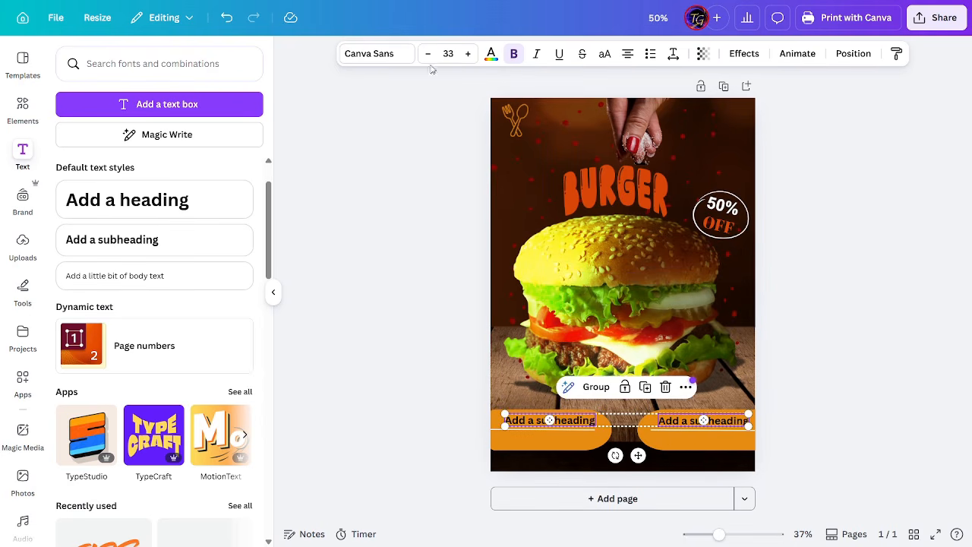
left_click(490, 56)
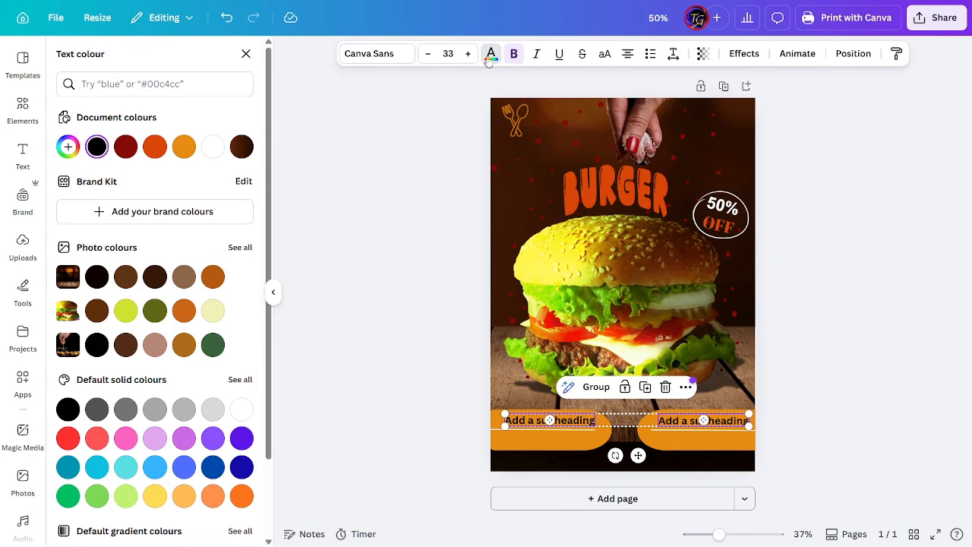
left_click(212, 147)
left_click(792, 342)
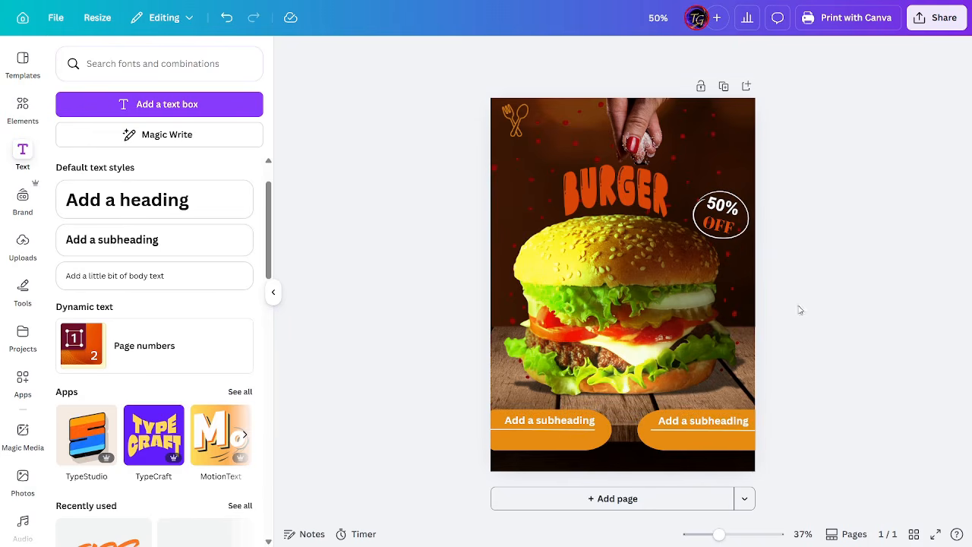
Replace the subheading in the right orange shape with the contact phone number.
left_click(711, 426)
double_click(711, 427)
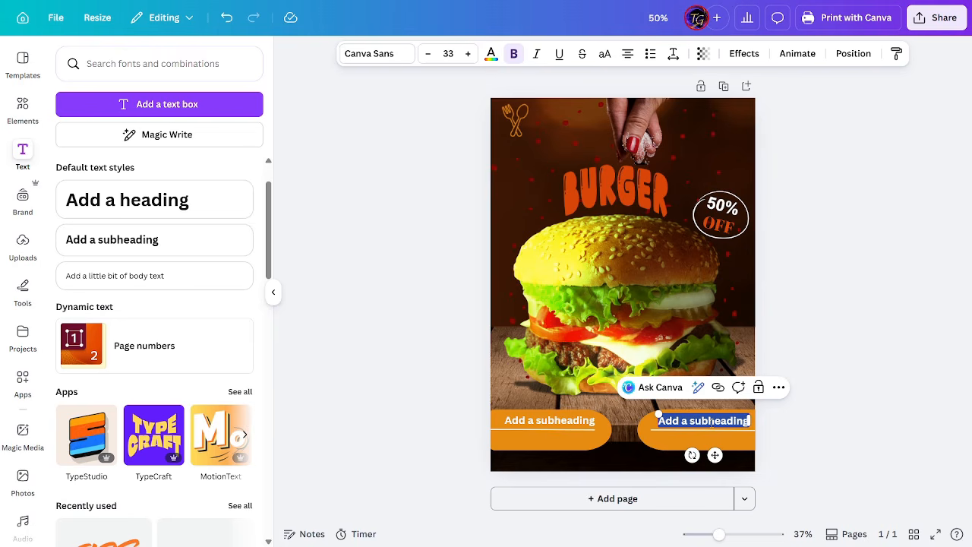
type("0123456")
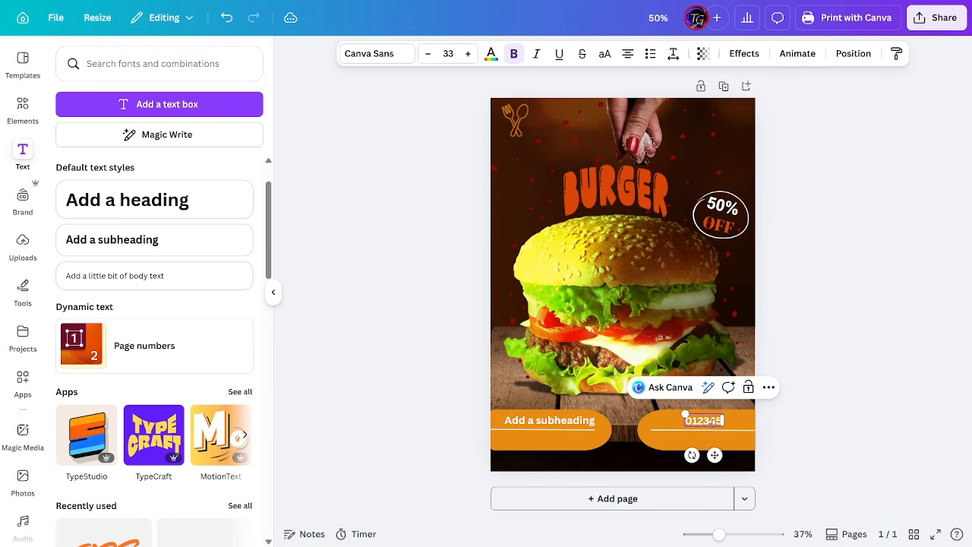
type("789")
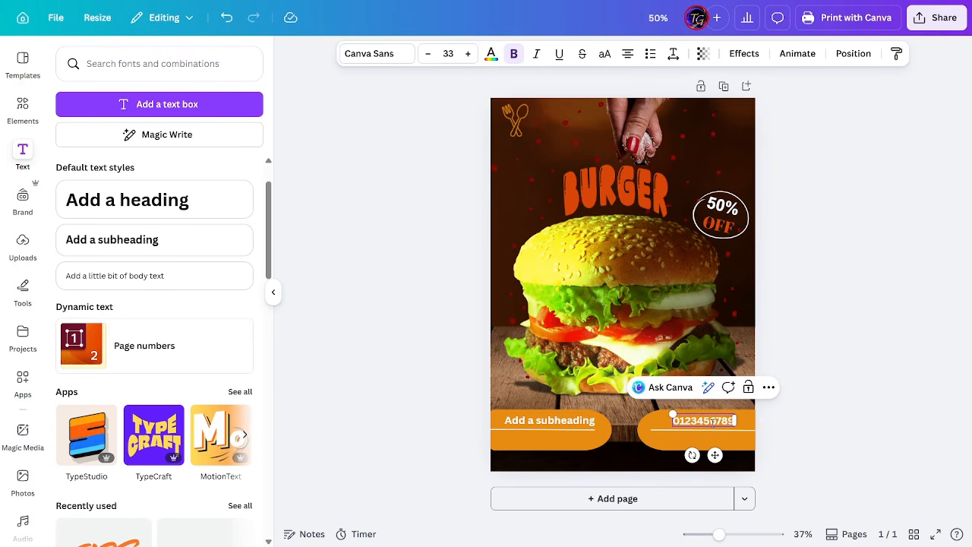
left_click(898, 391)
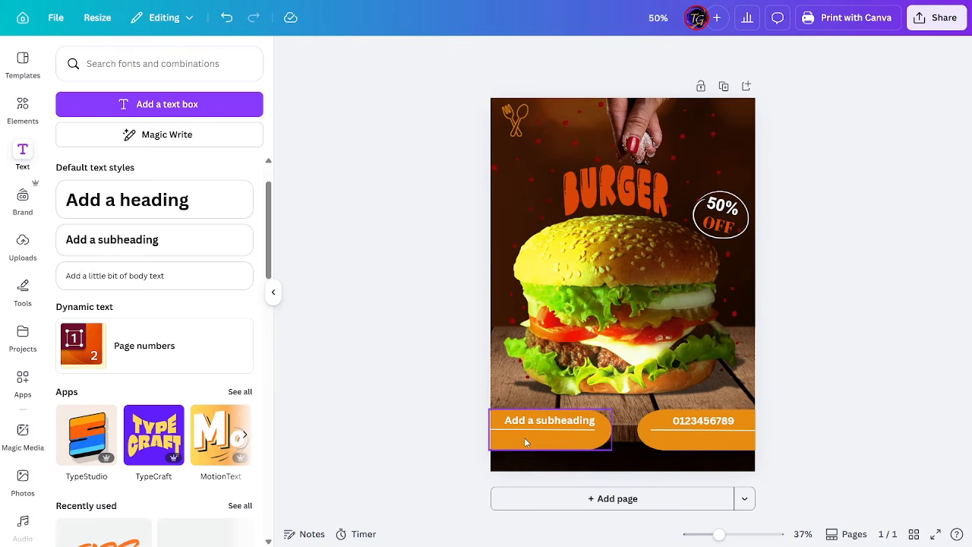
double_click(688, 420)
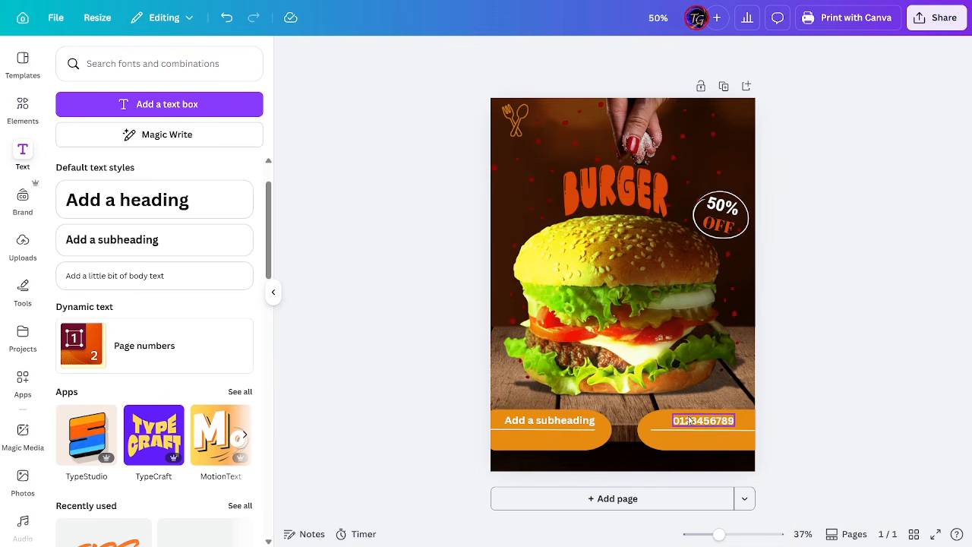
Search the elements for "phone" graphics and add the outlined handset in a thin circle near the phone number.
left_click(22, 107)
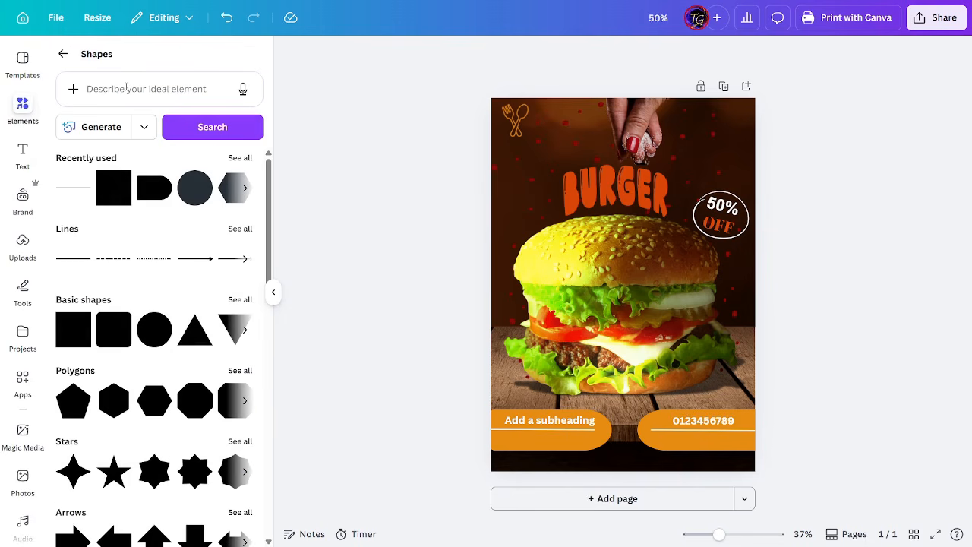
left_click(63, 54)
left_click(119, 66)
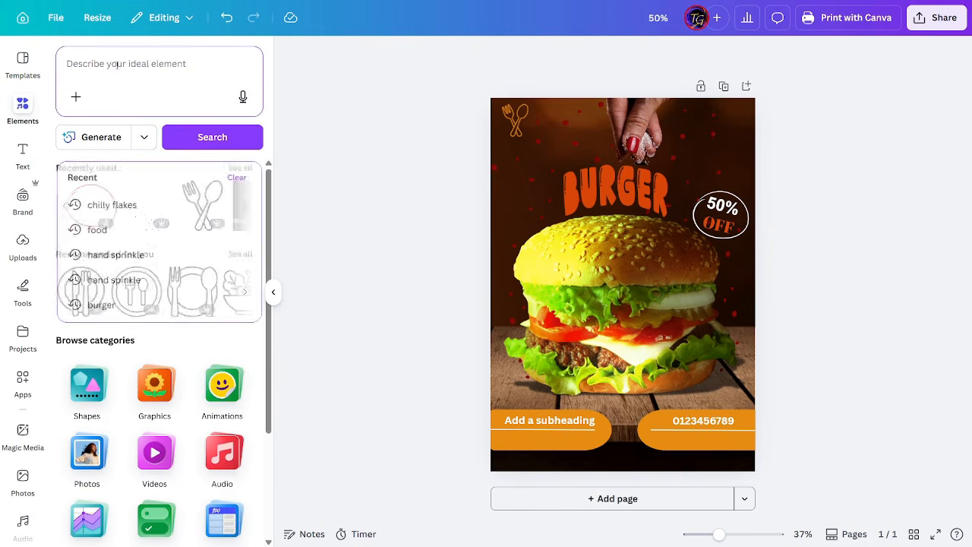
type("pho")
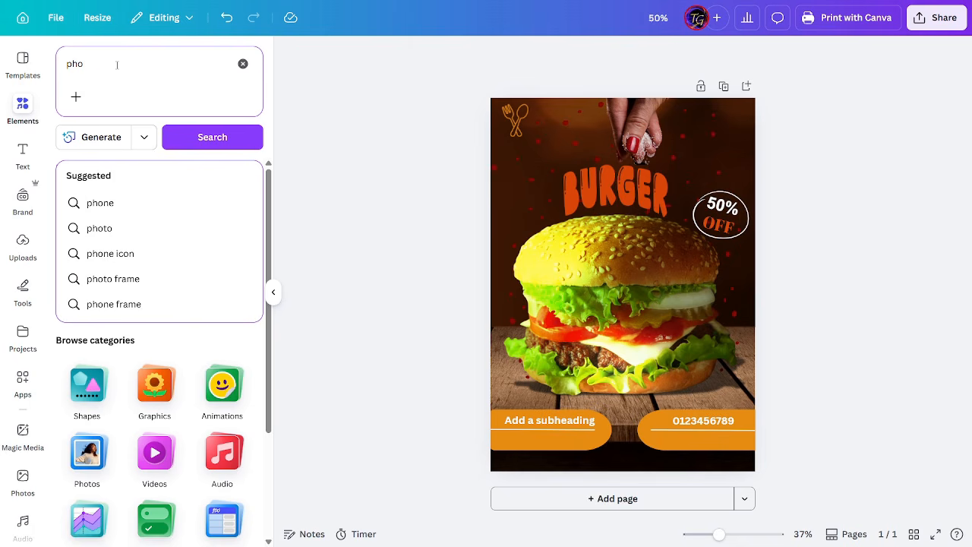
type("ne")
key("Return")
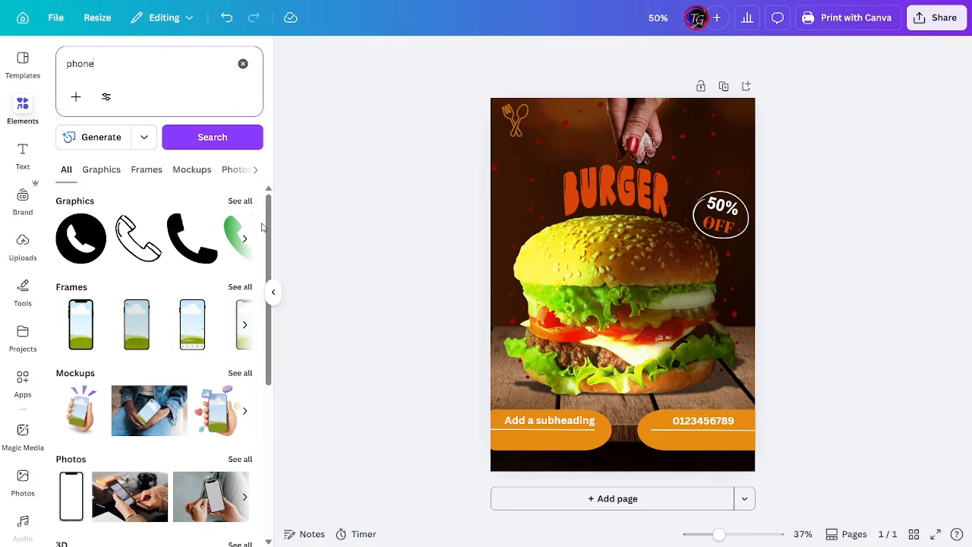
left_click(240, 202)
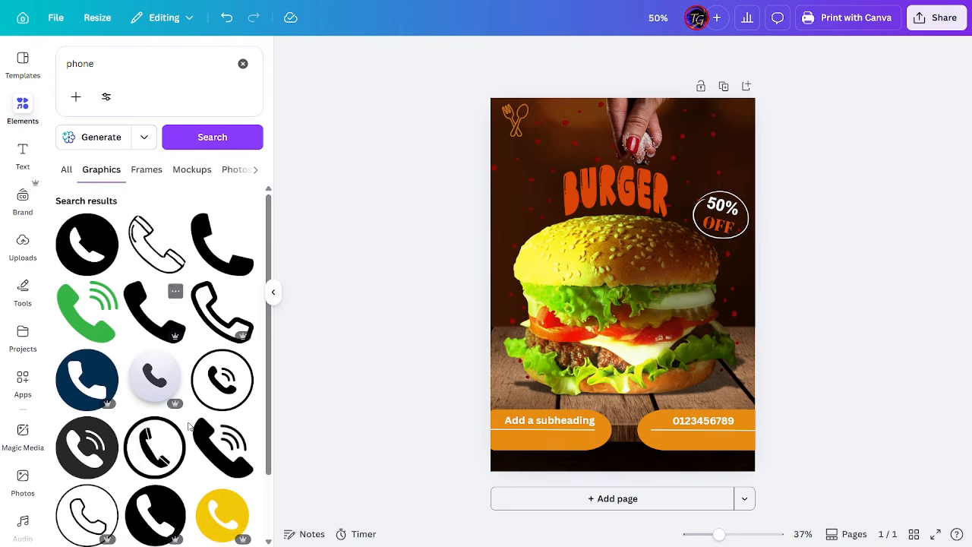
scroll(123, 431, "down", 2)
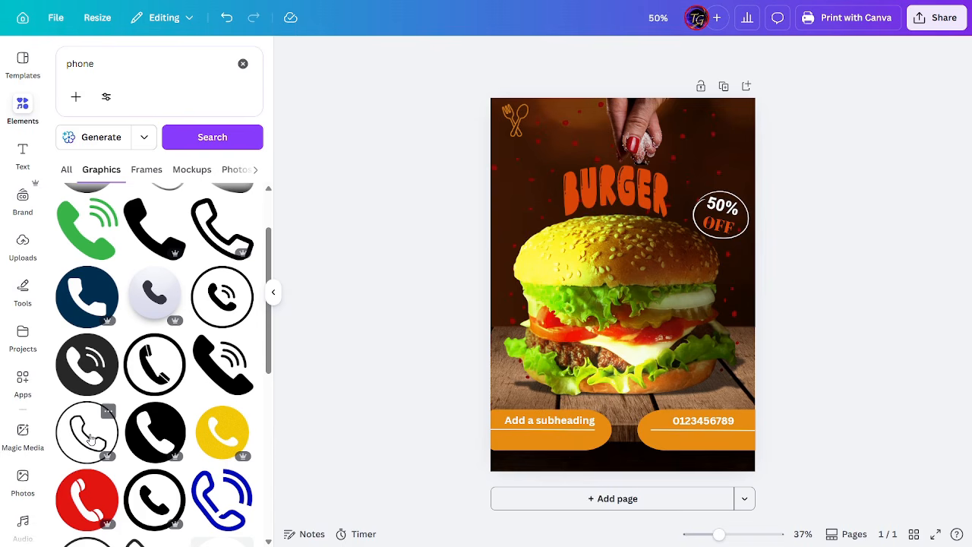
left_click(90, 439)
left_click_drag(633, 310, 675, 427)
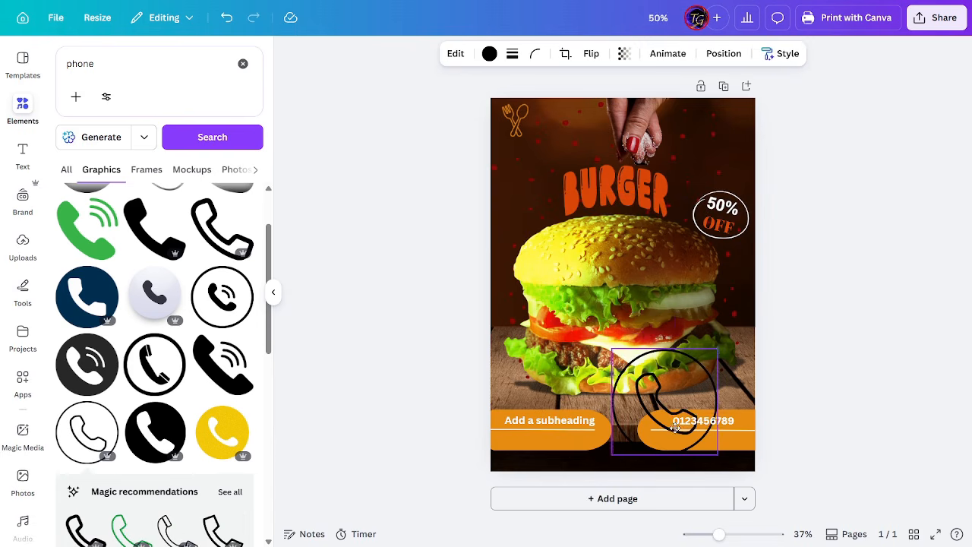
Recolour the phone icon white and shrink it to fit just left of the phone number.
left_click(489, 54)
left_click(220, 147)
left_click_drag(718, 455, 692, 429)
left_click_drag(612, 349, 671, 459)
left_click(838, 370)
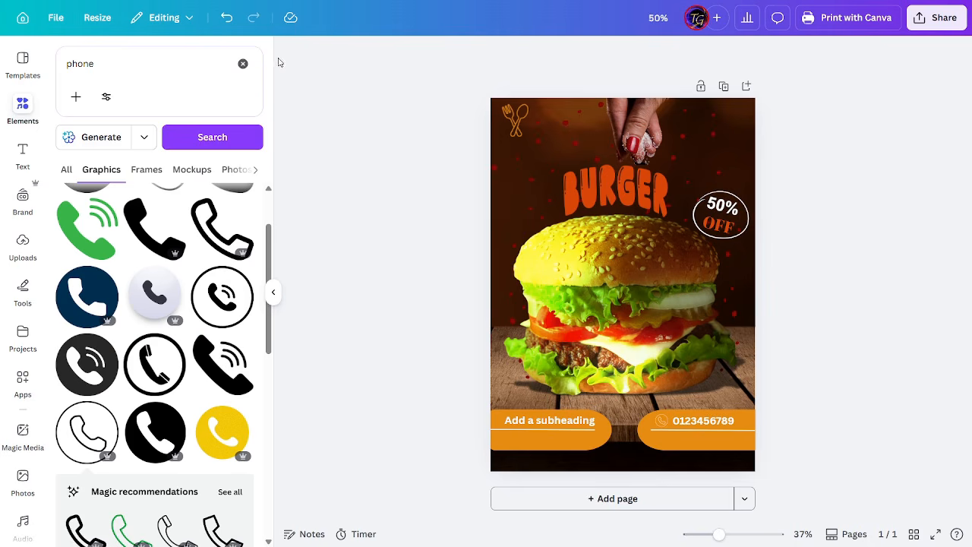
Search the elements for "social media icon" graphics and add the black outlined Instagram icon to the poster.
left_click(242, 64)
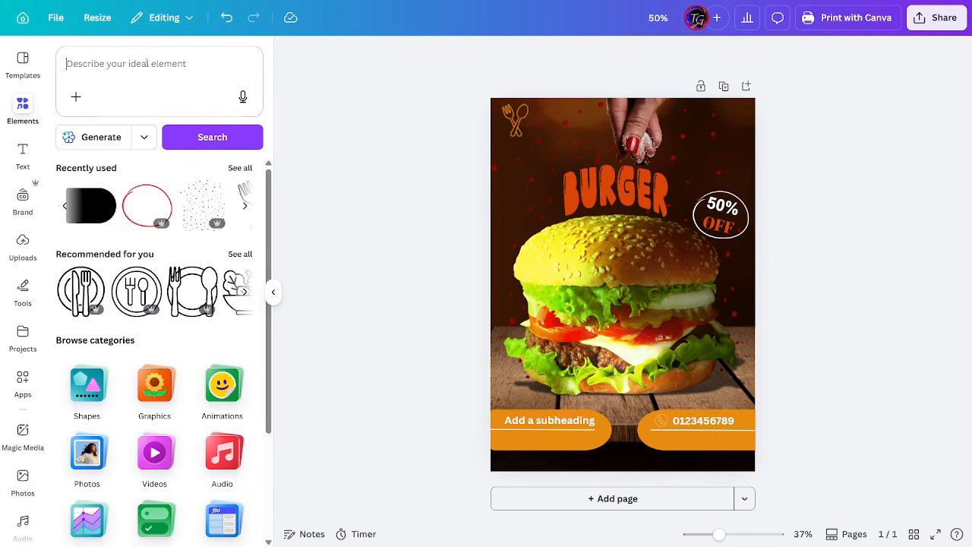
left_click(146, 63)
type("social")
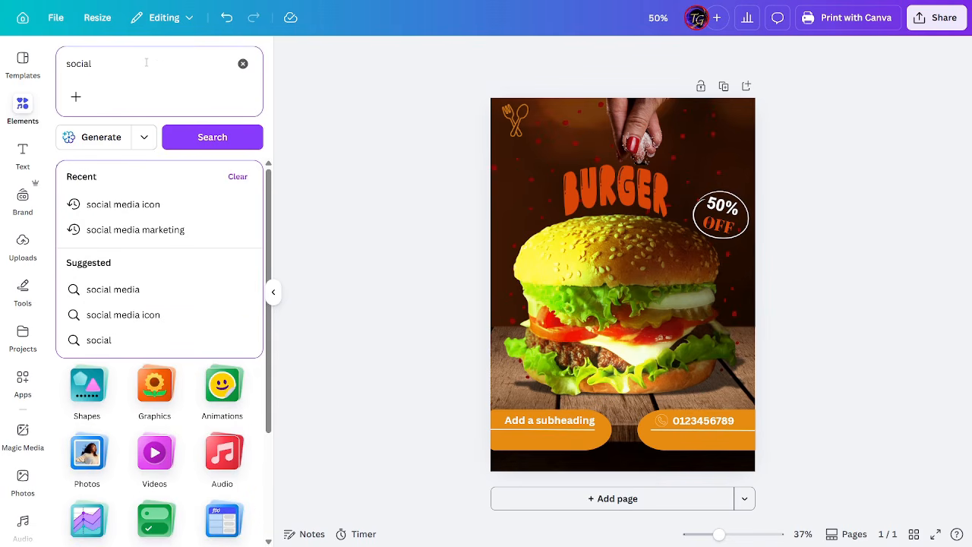
left_click(129, 205)
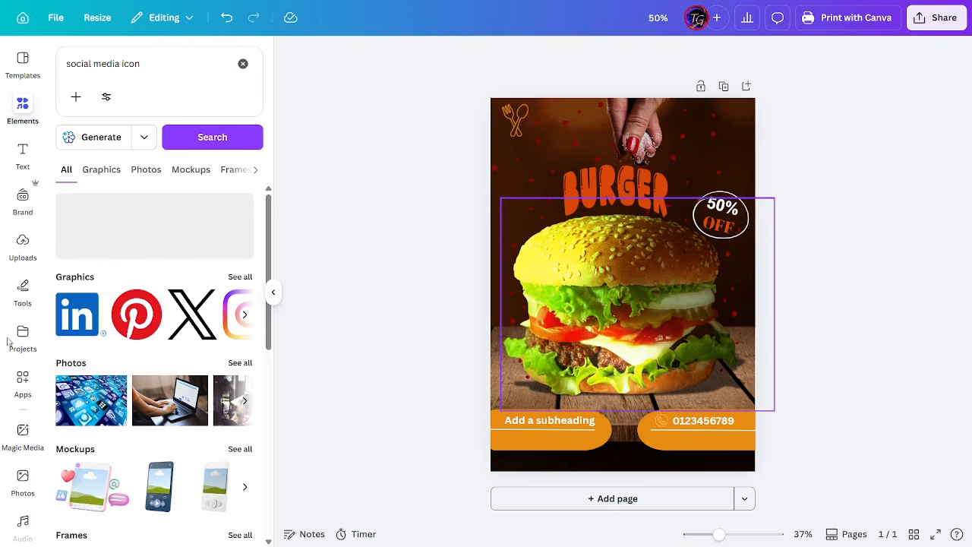
left_click(240, 276)
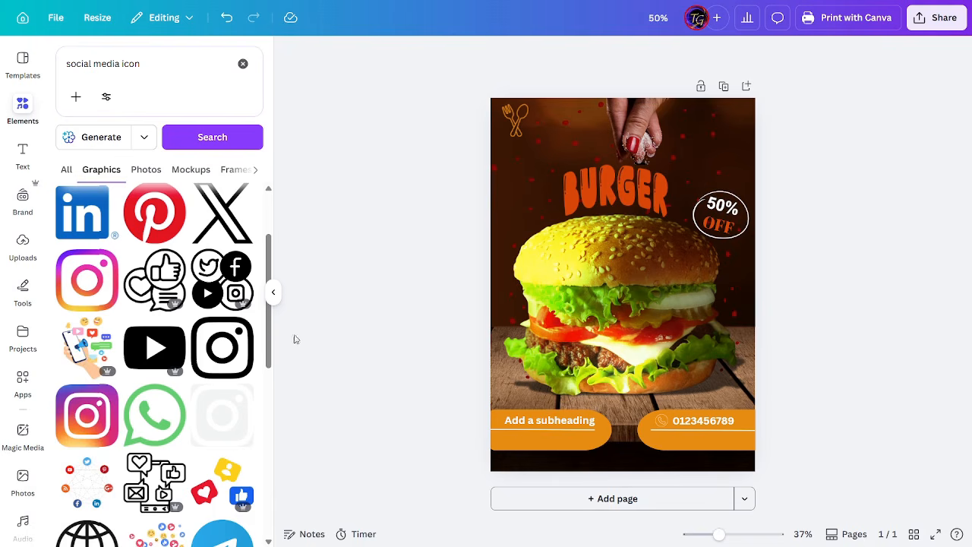
left_click(220, 363)
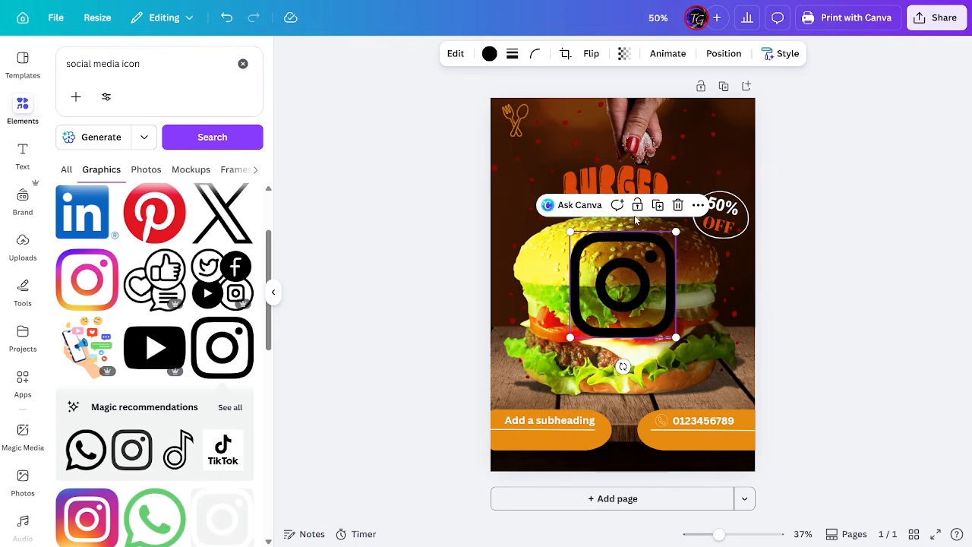
Shrink the Instagram icon and place it below the line in the right orange shape, under the phone icon.
left_click_drag(629, 338, 676, 479)
left_click_drag(616, 372, 664, 420)
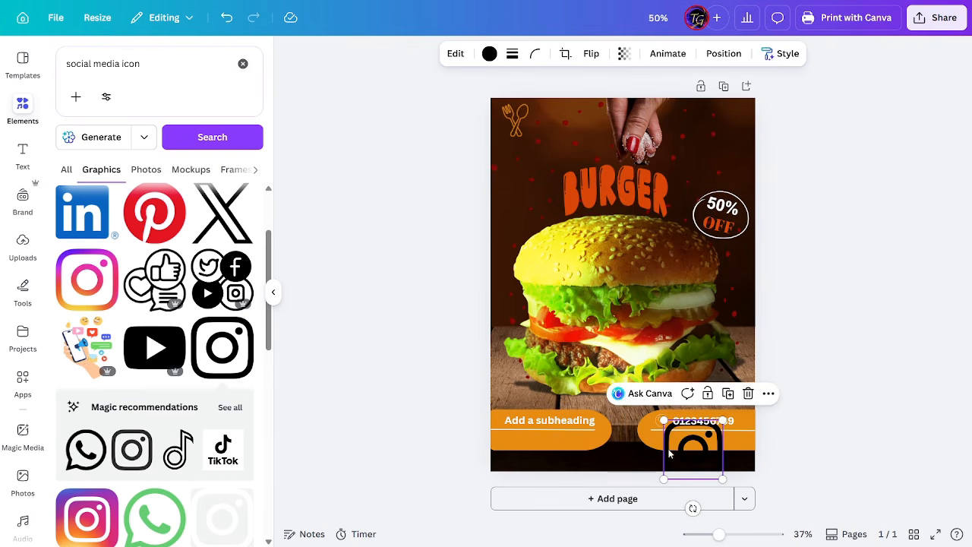
left_click_drag(722, 479, 678, 478)
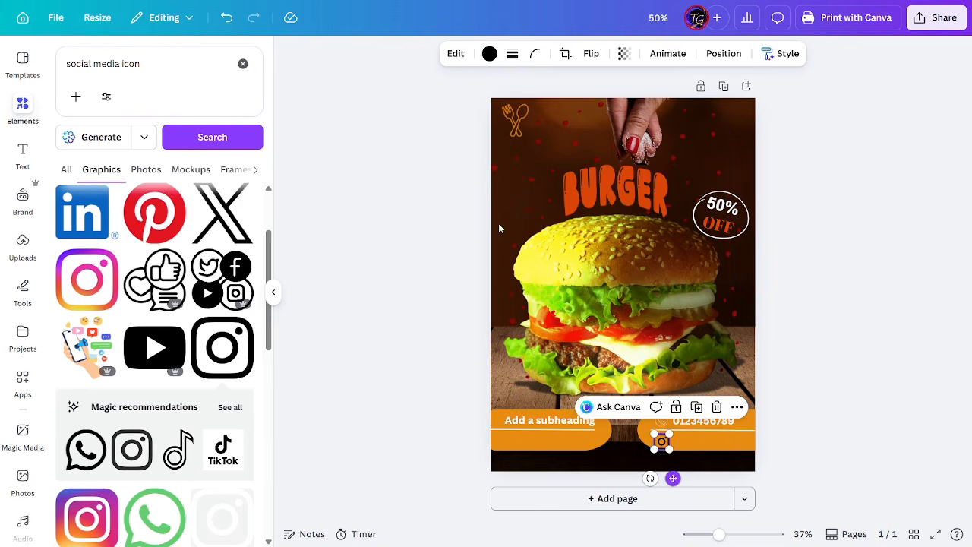
Recolour the Instagram icon in the right orange shape white and shrink it slightly.
left_click(489, 54)
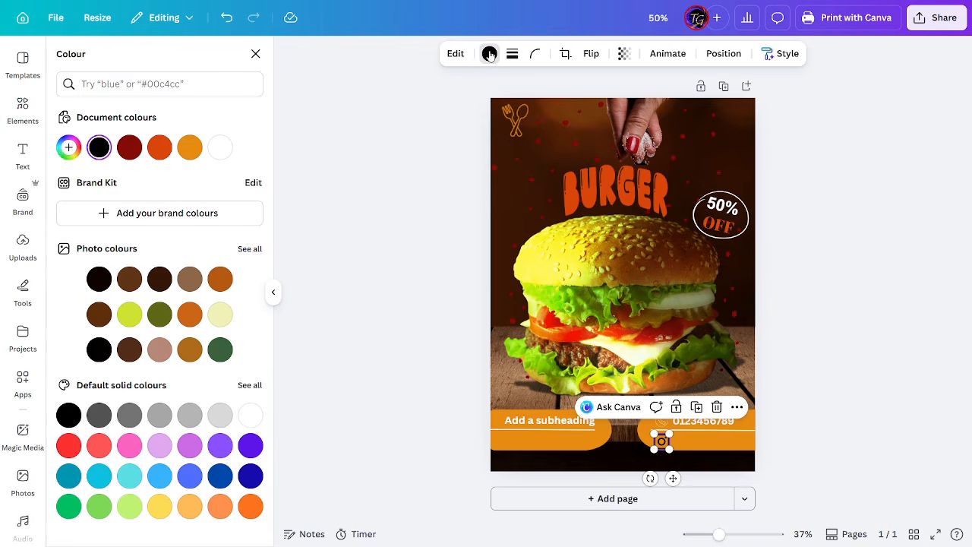
left_click(220, 148)
left_click(662, 443)
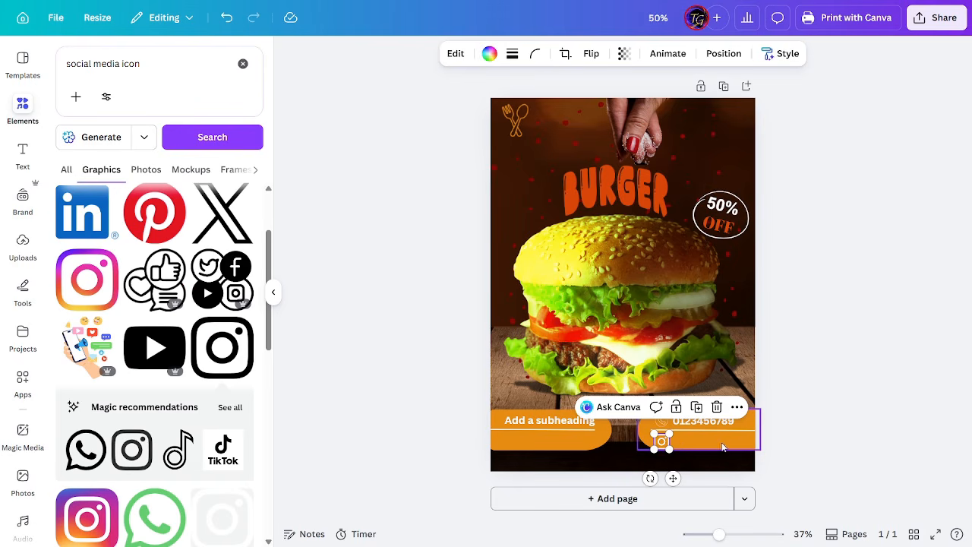
left_click_drag(667, 447, 663, 445)
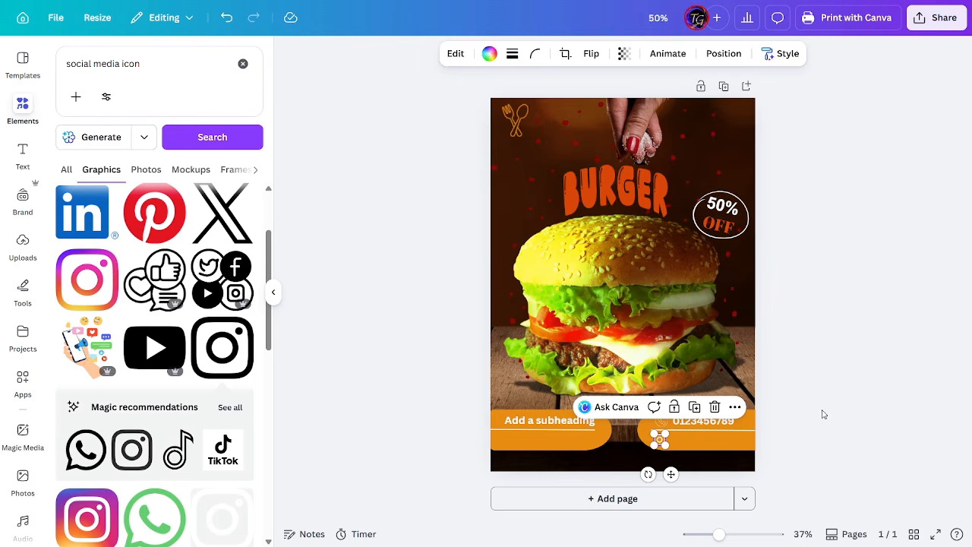
Place two copies of the Instagram icon in a row beside it and space all three evenly horizontally.
left_click(658, 440)
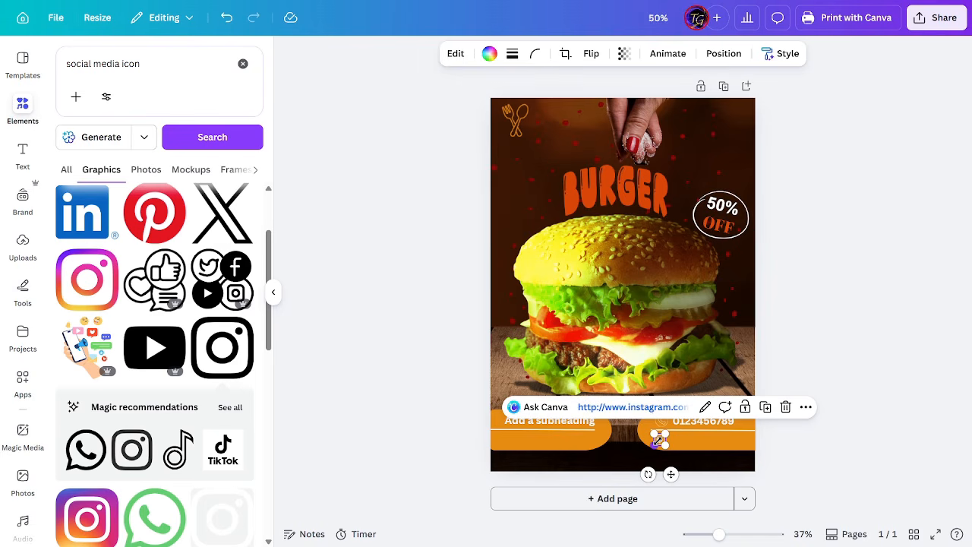
left_click_drag(658, 440, 707, 472)
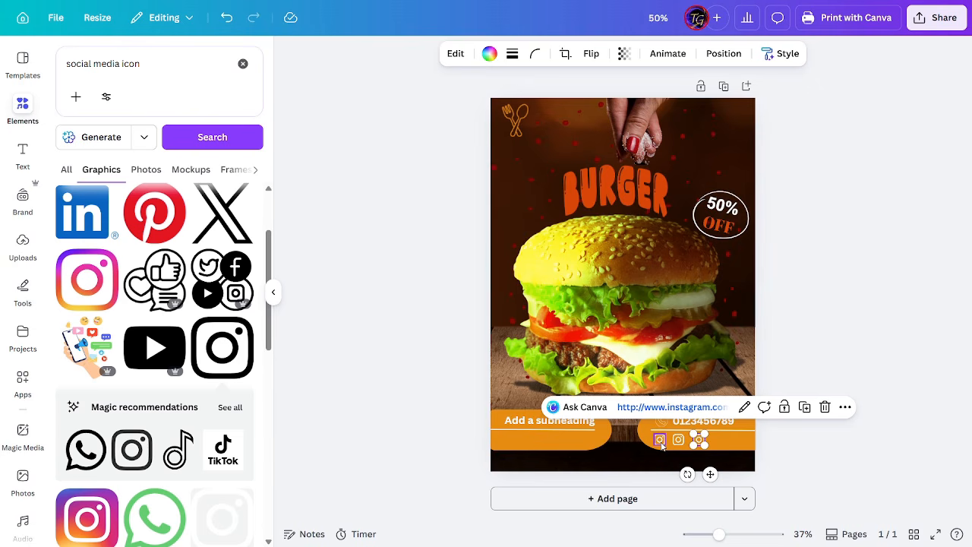
left_click(661, 443)
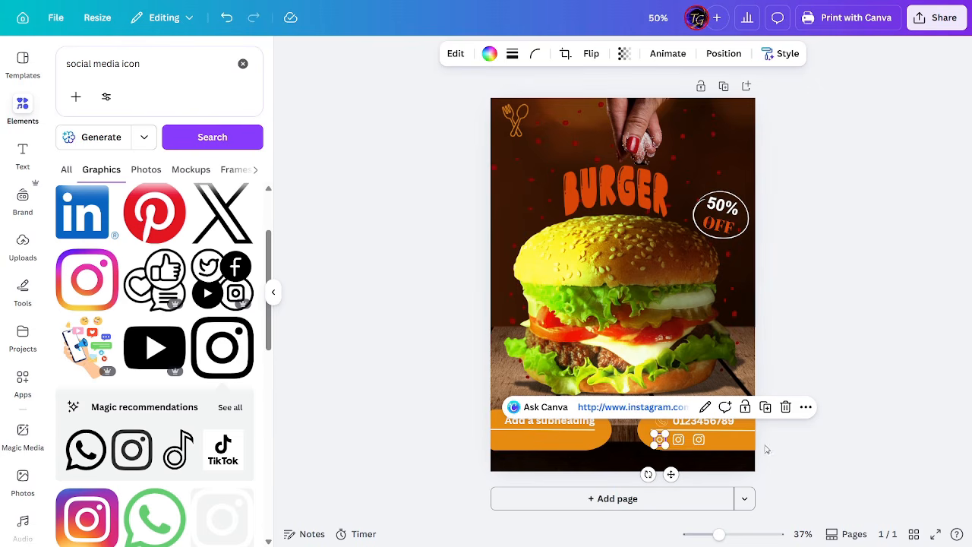
left_click(678, 440, "shift")
left_click(699, 440, "shift")
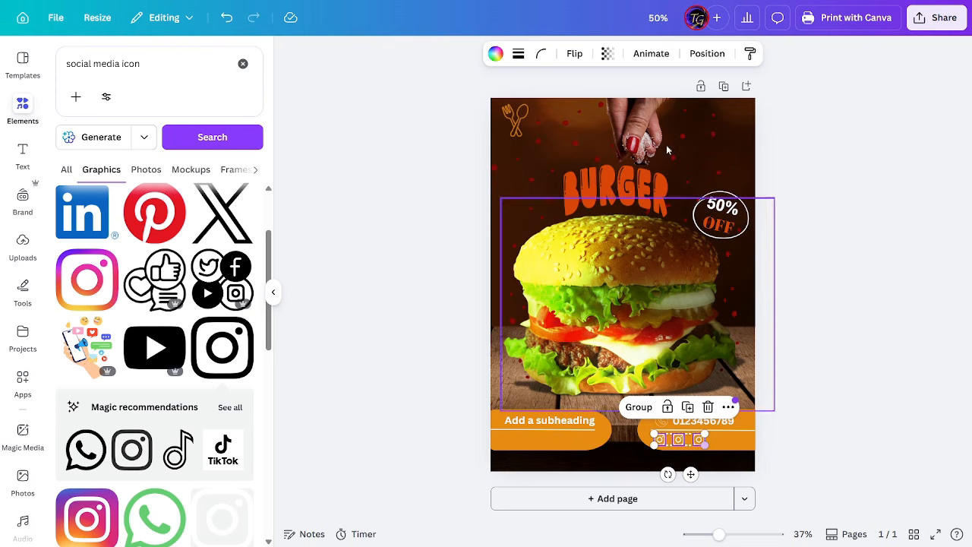
left_click(703, 54)
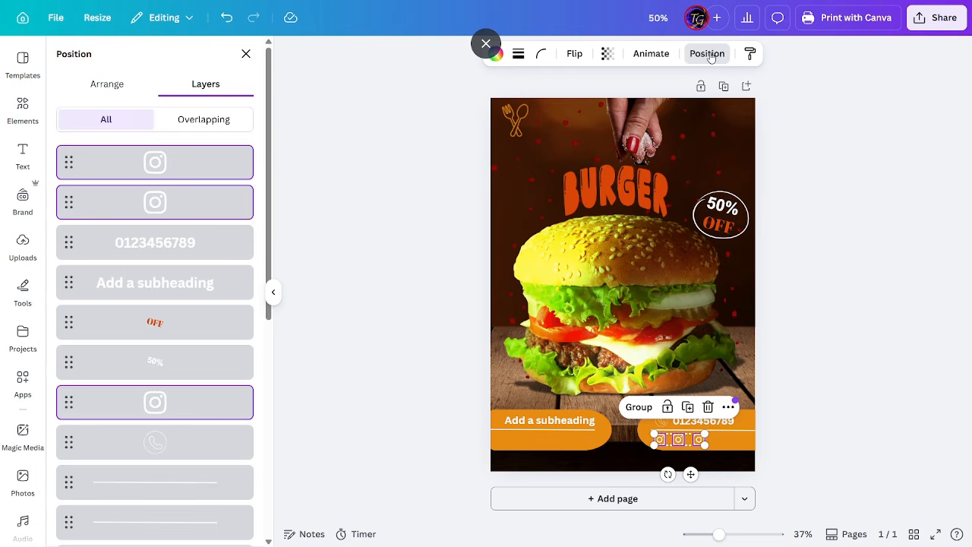
left_click(94, 85)
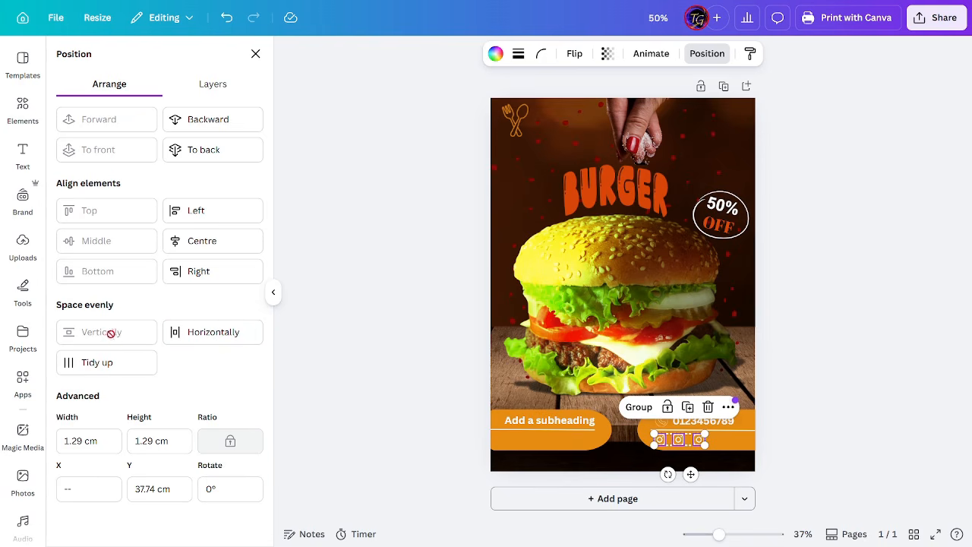
left_click(220, 340)
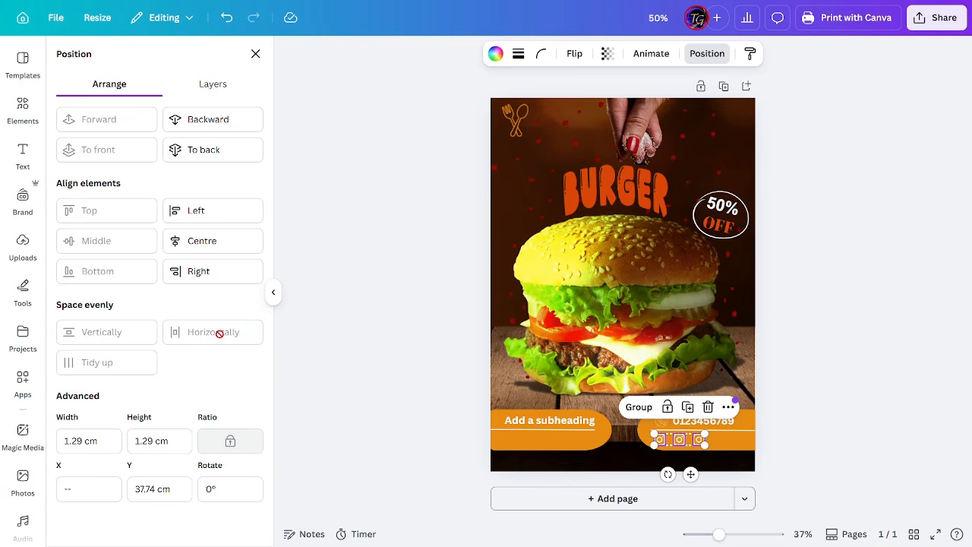
left_click(835, 425)
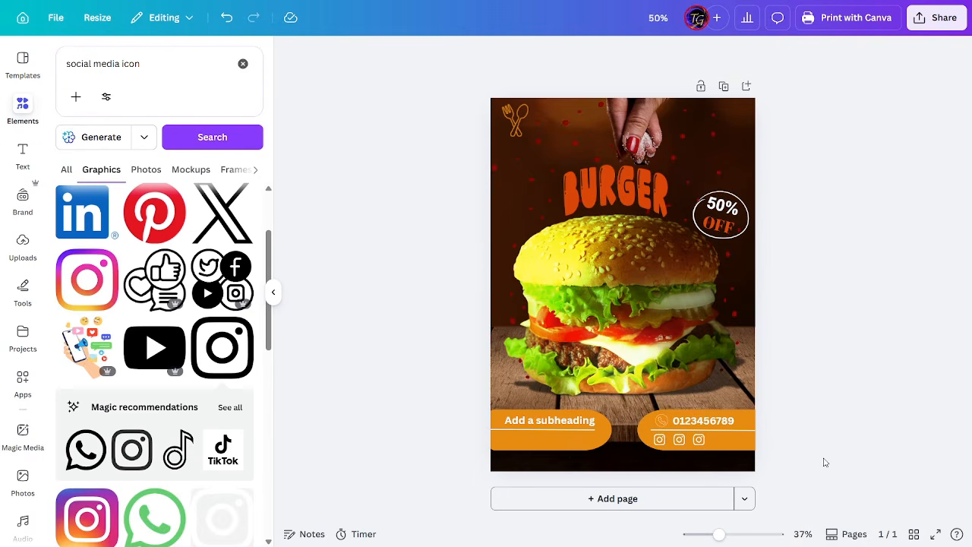
left_click(660, 420)
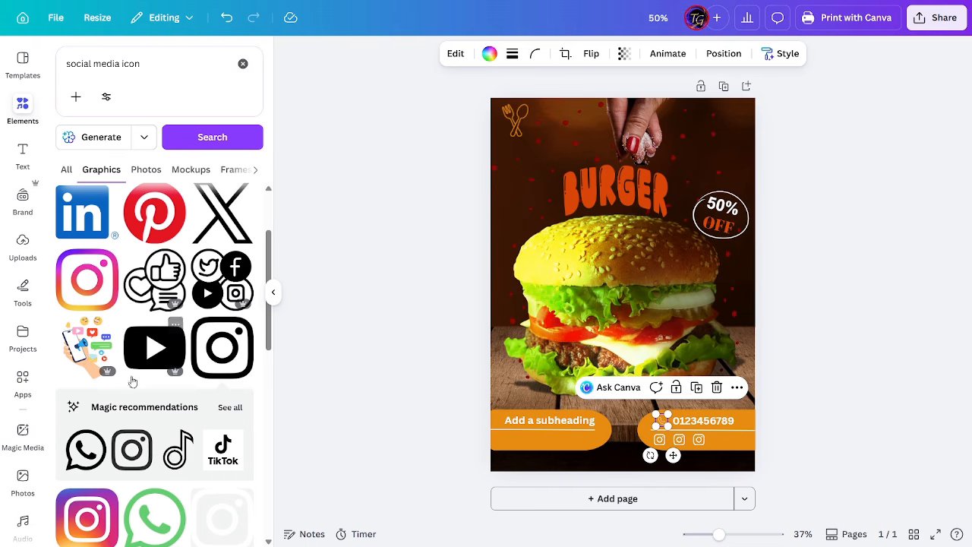
scroll(126, 385, "down", 3)
scroll(152, 380, "up", 1)
left_click(837, 243)
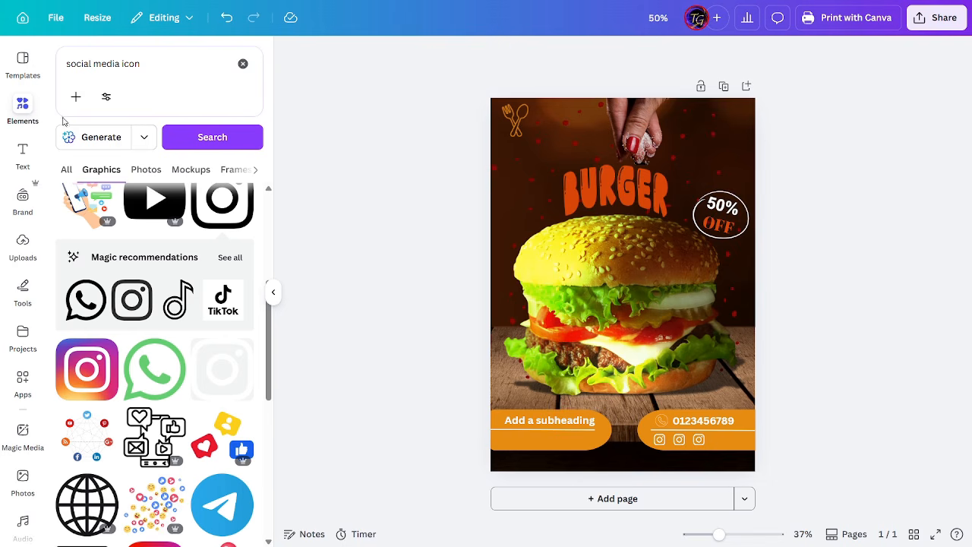
Add a subheading text box reading "The Taste That Feels Yummy..!" to the poster.
left_click(20, 155)
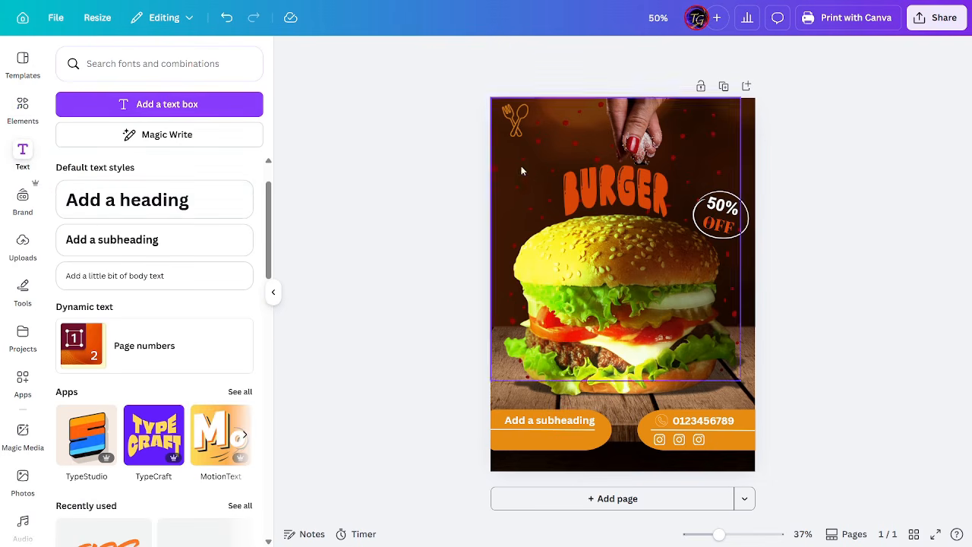
left_click(110, 255)
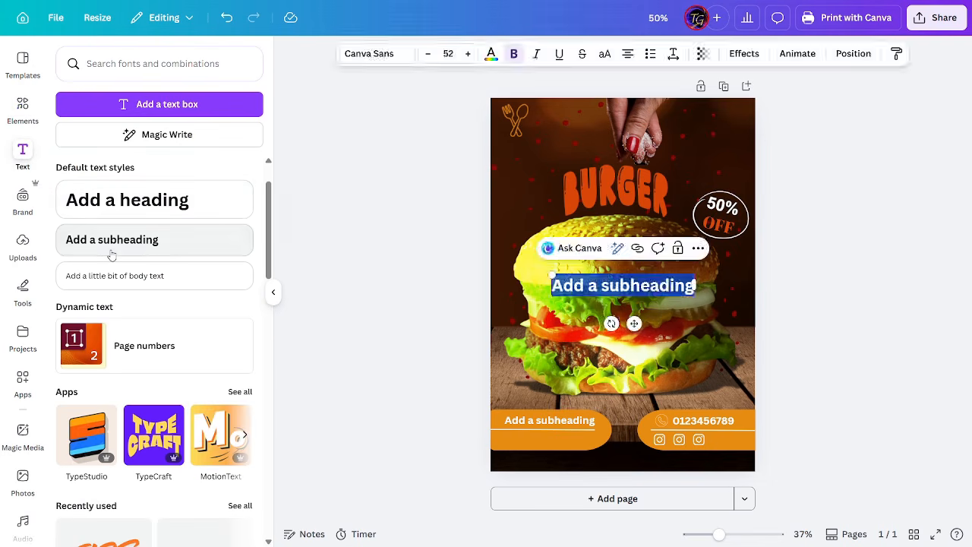
type("The Taste That Feels Yummy..!")
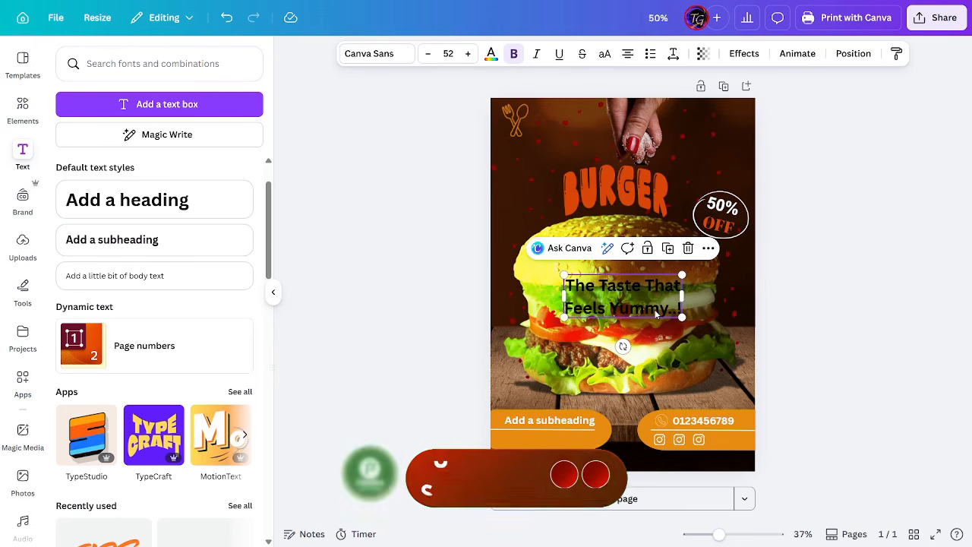
Make the tagline white in the Architects Daughter font and fit it, slightly smaller, beneath the fork-and-spoon icon.
left_click(490, 53)
left_click(213, 147)
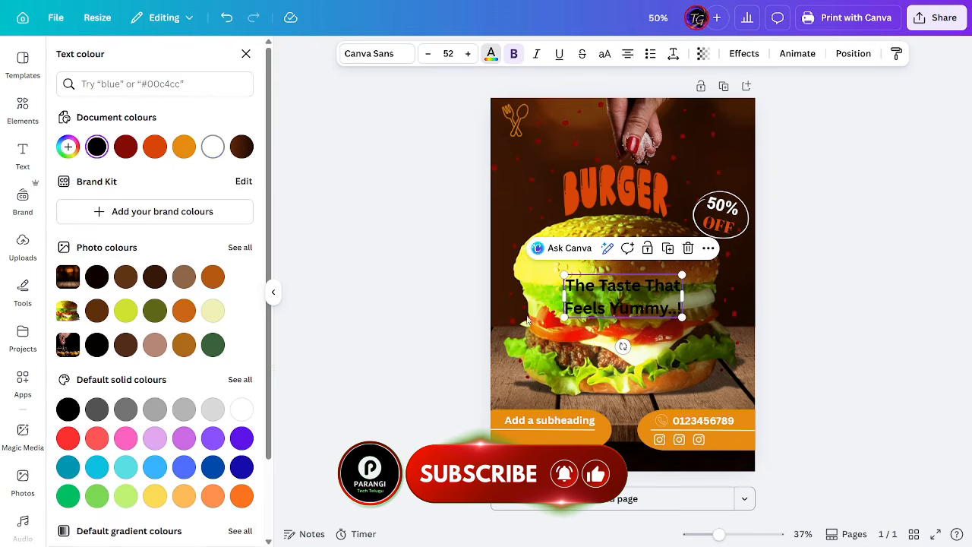
left_click(369, 55)
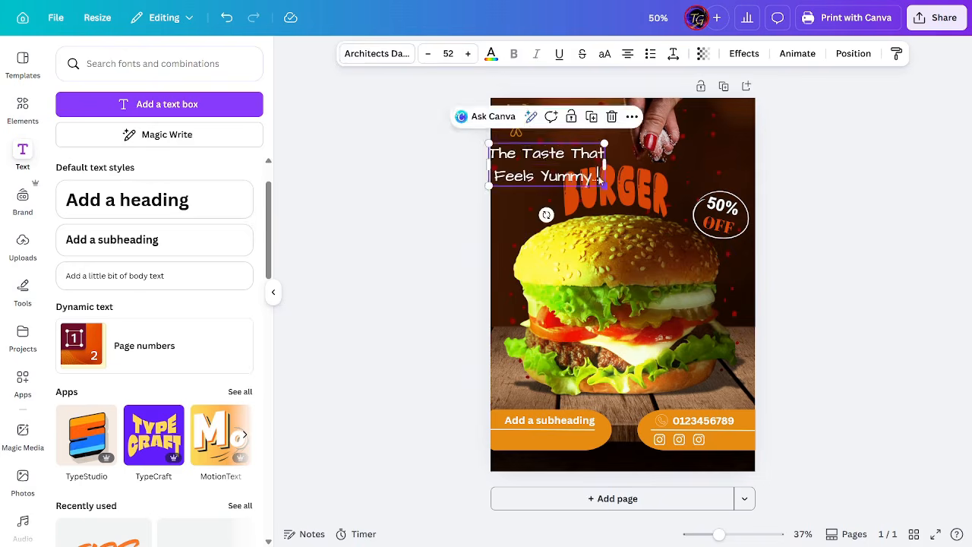
left_click(869, 230)
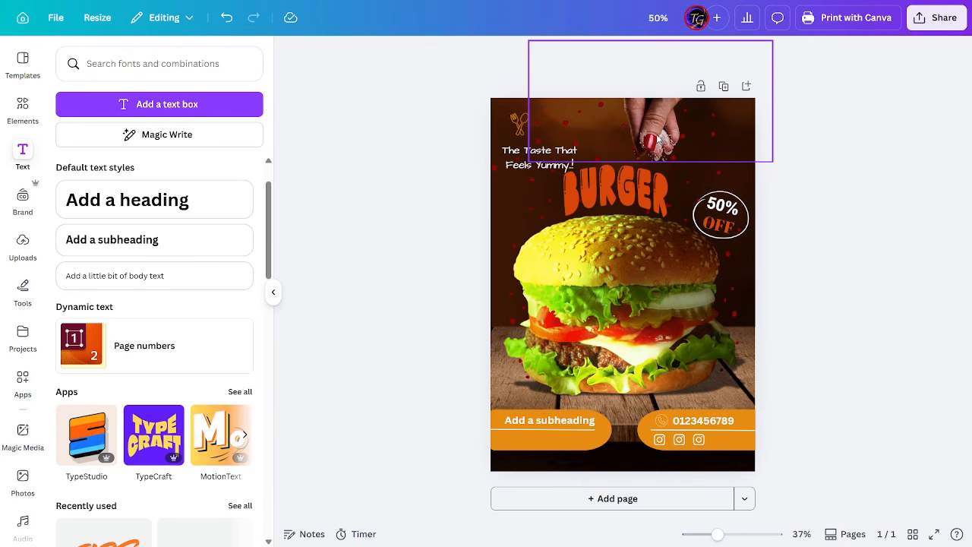
Search the elements for "salt sprinkle", add the scattered-grains graphic, then shrink and tilt it to fall from the hand onto the burger.
left_click(23, 106)
left_click(243, 65)
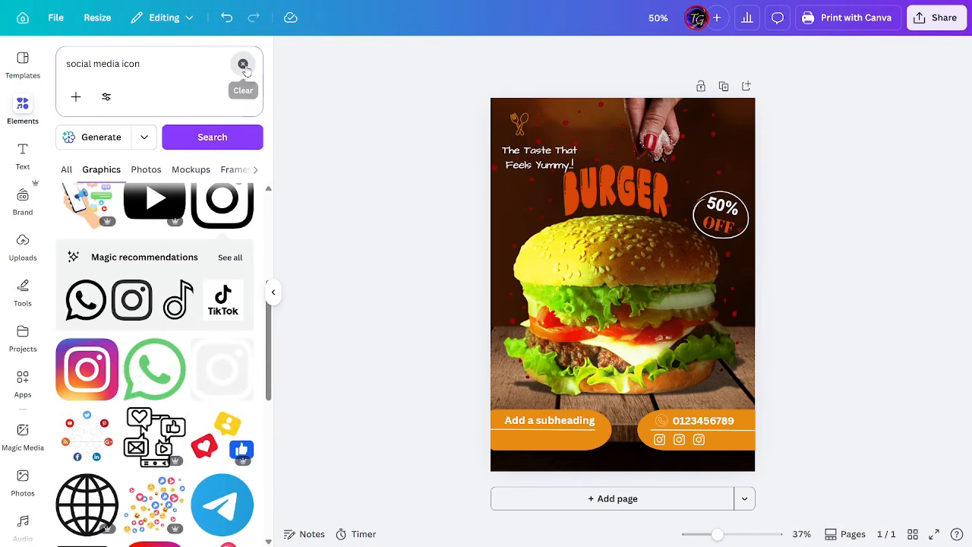
type("salt sprinkle")
key("Return")
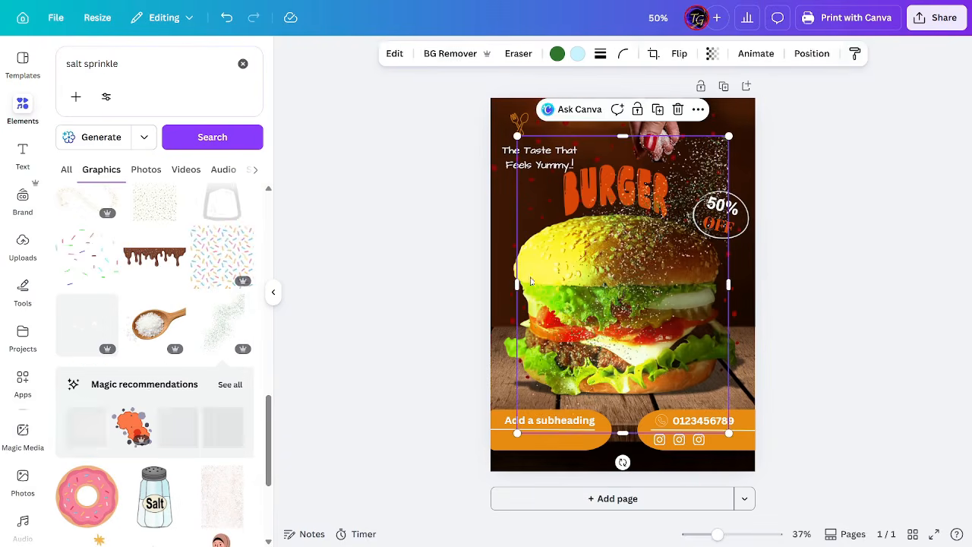
left_click_drag(629, 121, 700, 219)
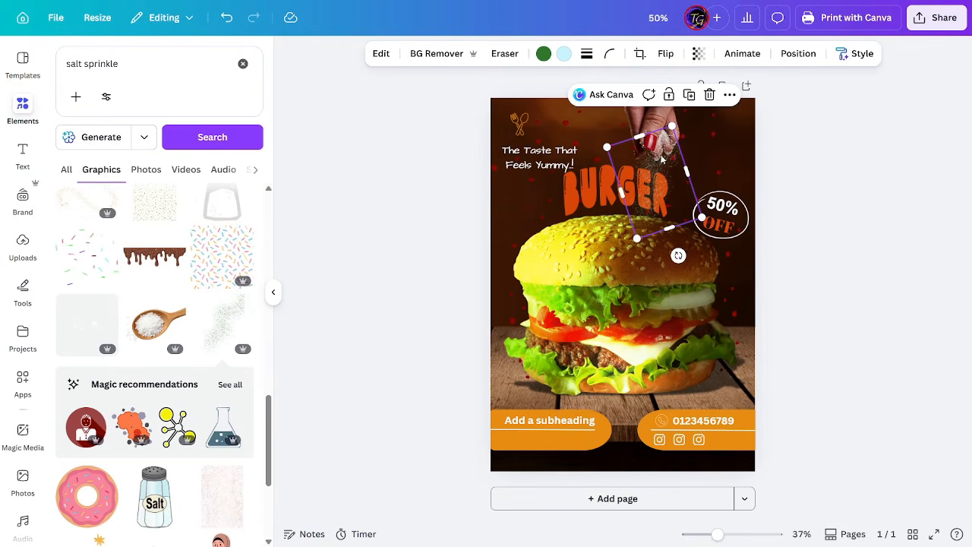
Recolour both colours of the salt sprinkle graphic, green and light blue, to white (#ffffff).
left_click(544, 55)
left_click(220, 147)
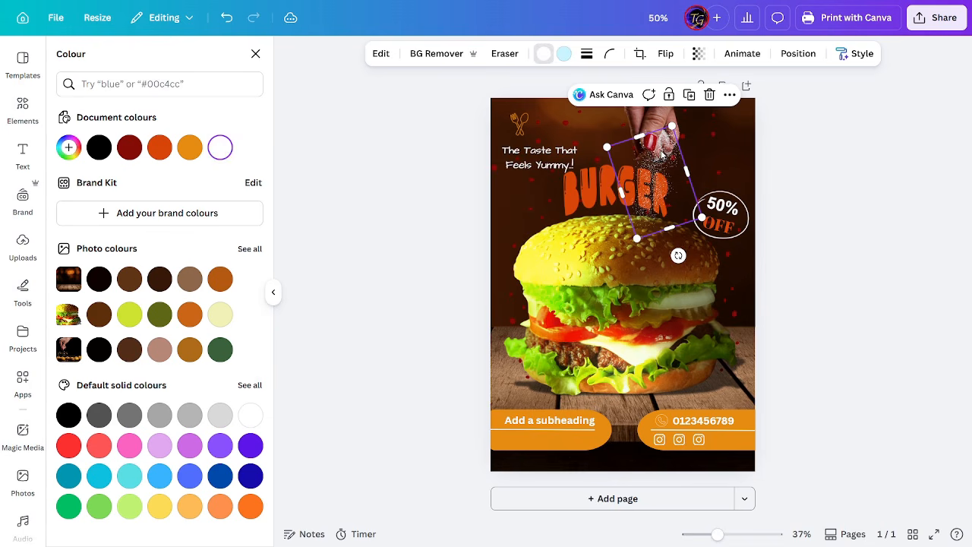
left_click(564, 53)
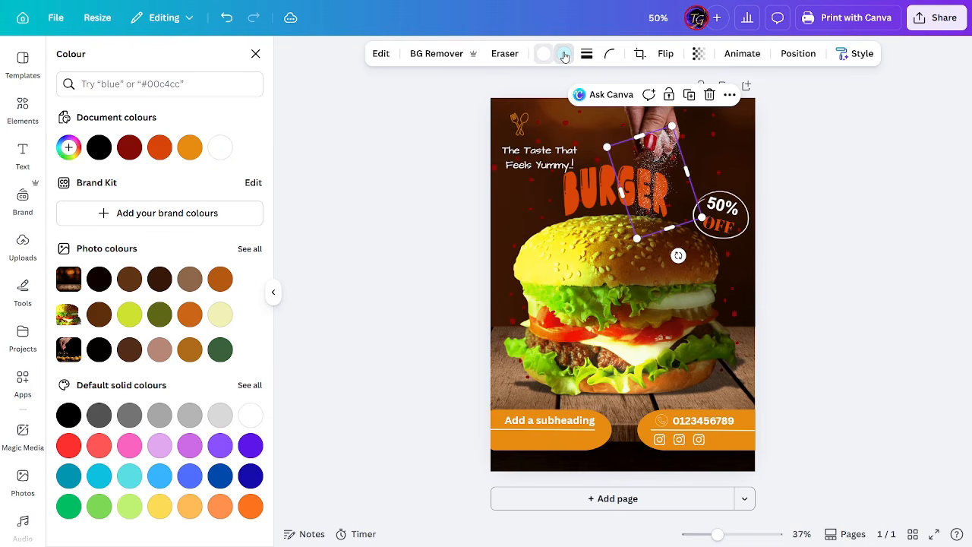
left_click(220, 147)
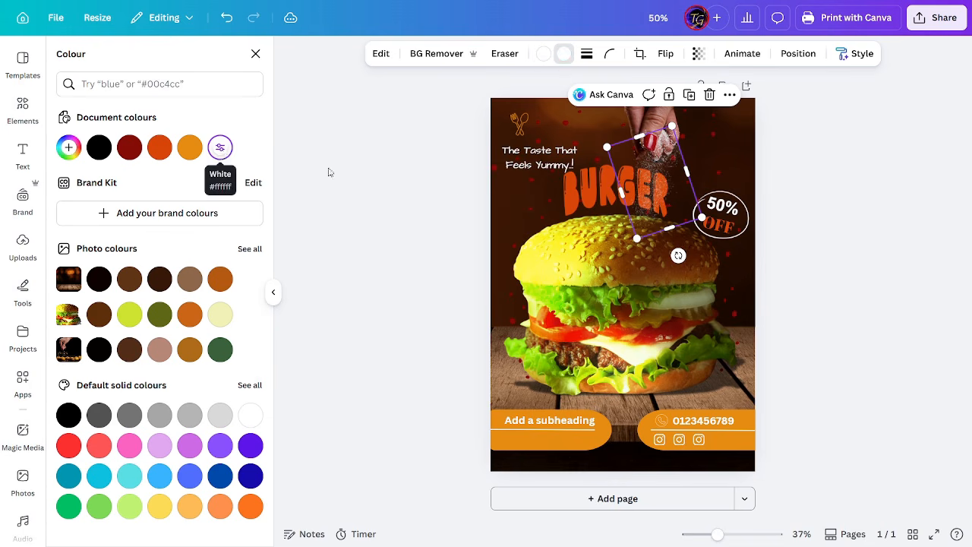
left_click(807, 182)
left_click(846, 179)
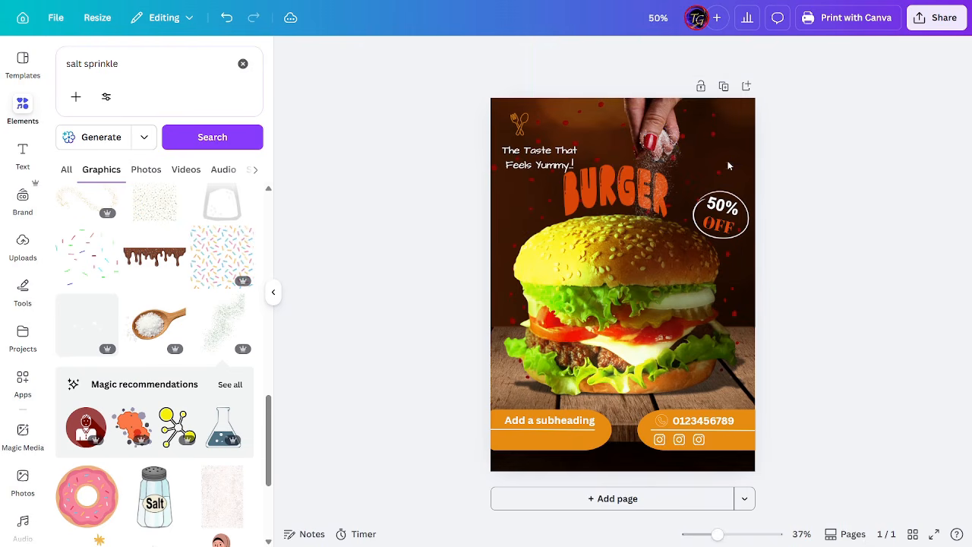
left_click(648, 211)
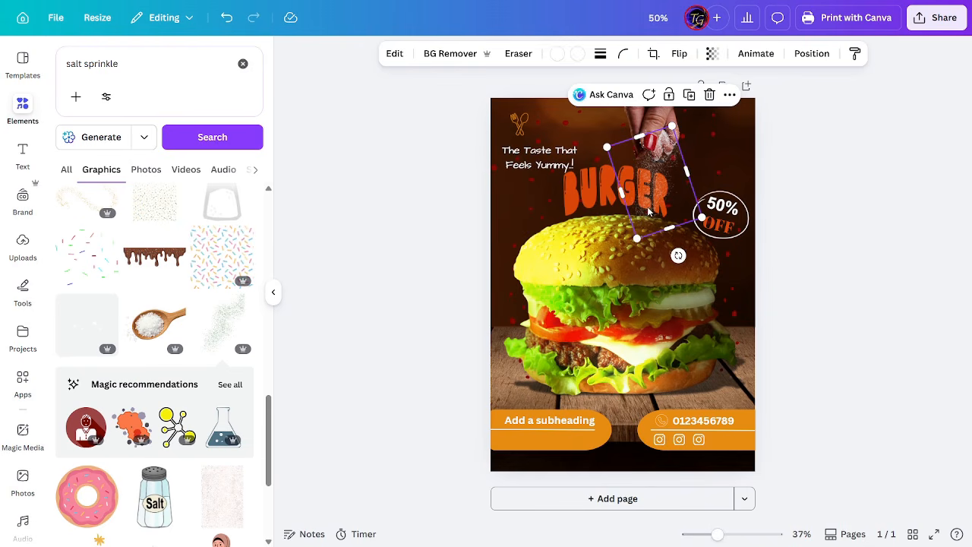
right_click(647, 212)
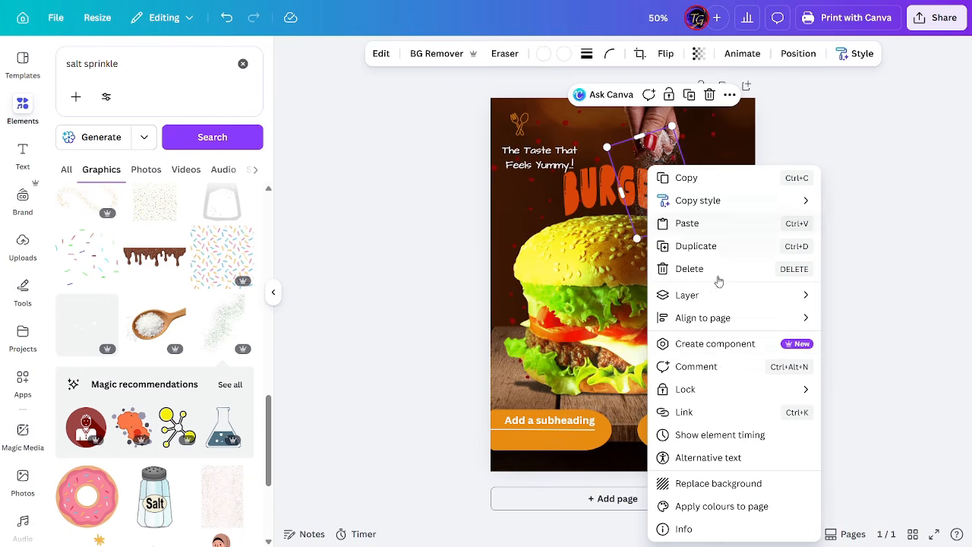
mouse_move(703, 296)
left_click(558, 343)
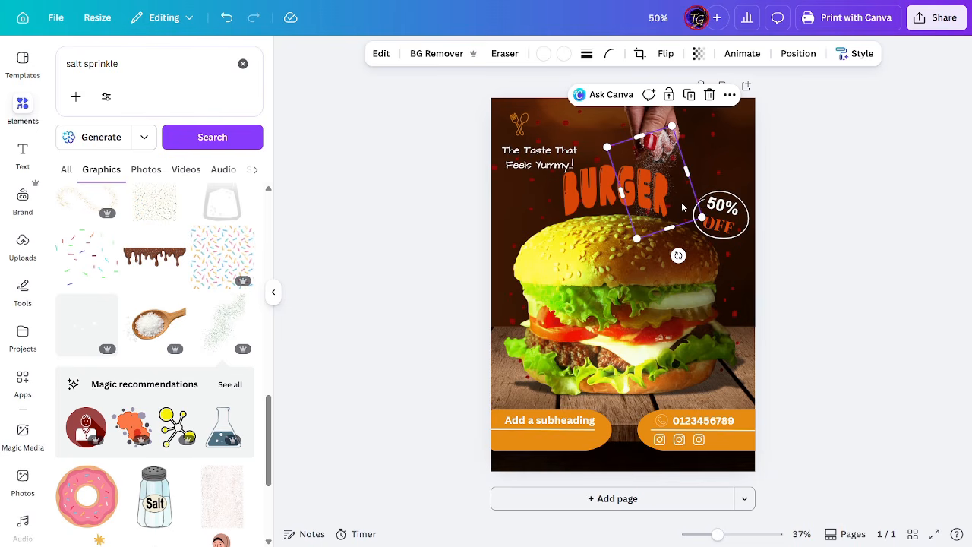
left_click(828, 165)
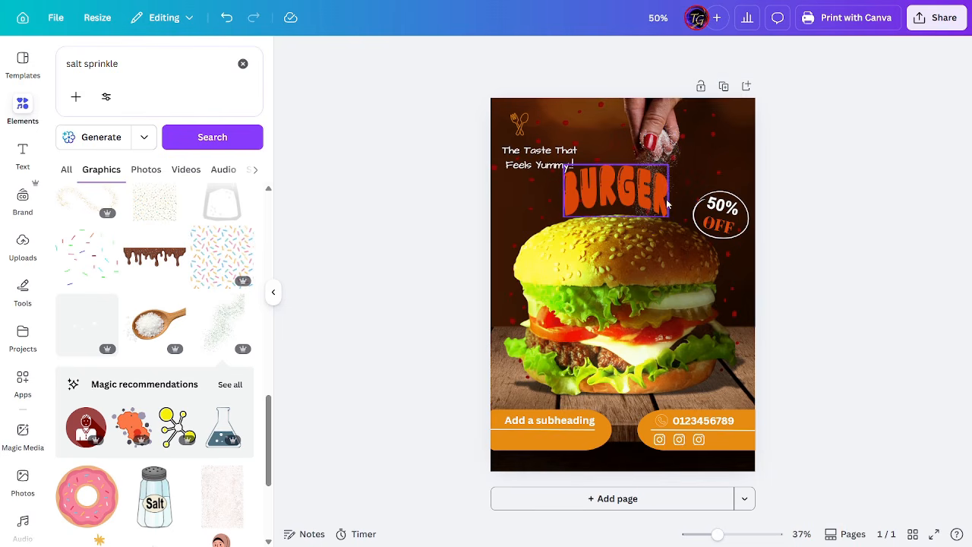
Nudge the salt sprinkle graphic slightly lower and move its layer directly behind the BURGER title.
left_click(676, 164)
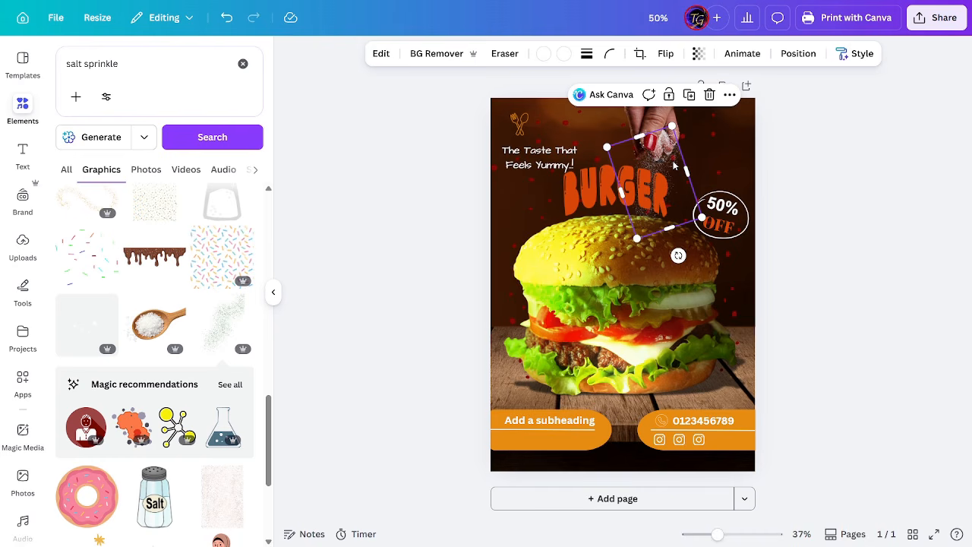
left_click_drag(672, 165, 659, 186)
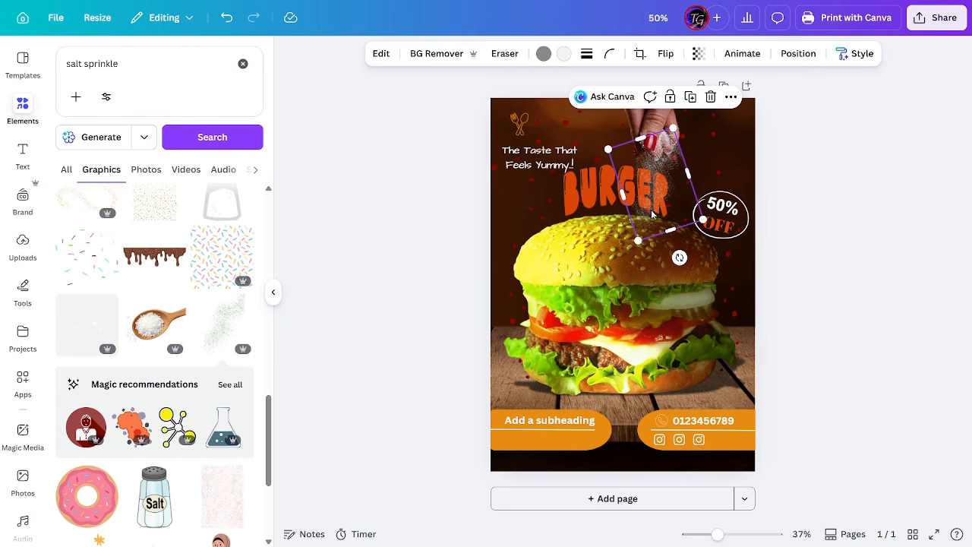
left_click(797, 54)
left_click(217, 86)
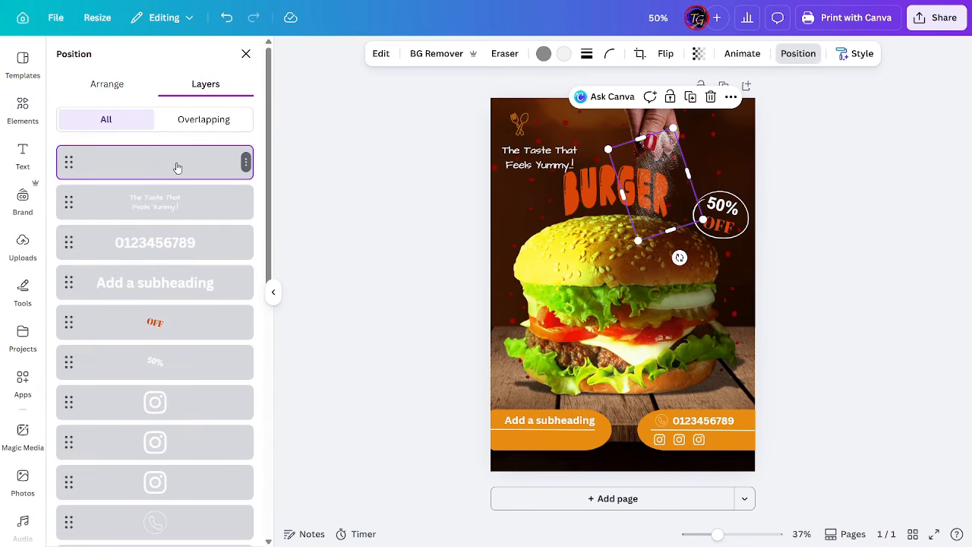
left_click_drag(177, 167, 174, 417)
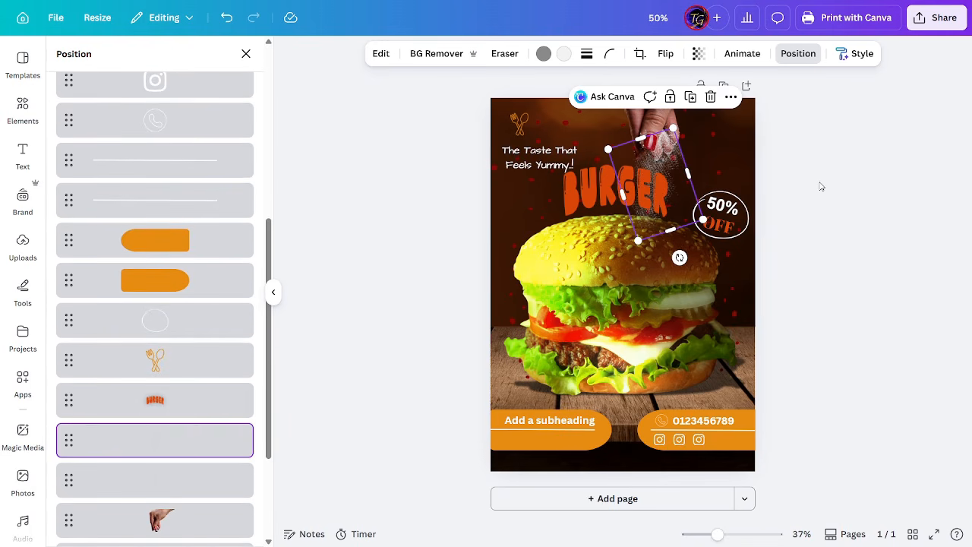
left_click(821, 186)
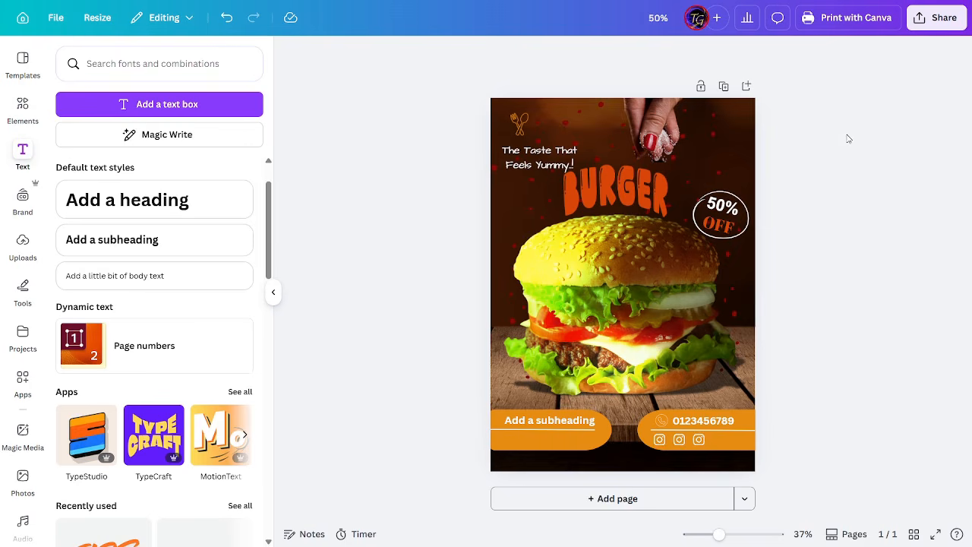
Review the poster's download settings and the available file types, leaving PNG selected.
left_click(941, 19)
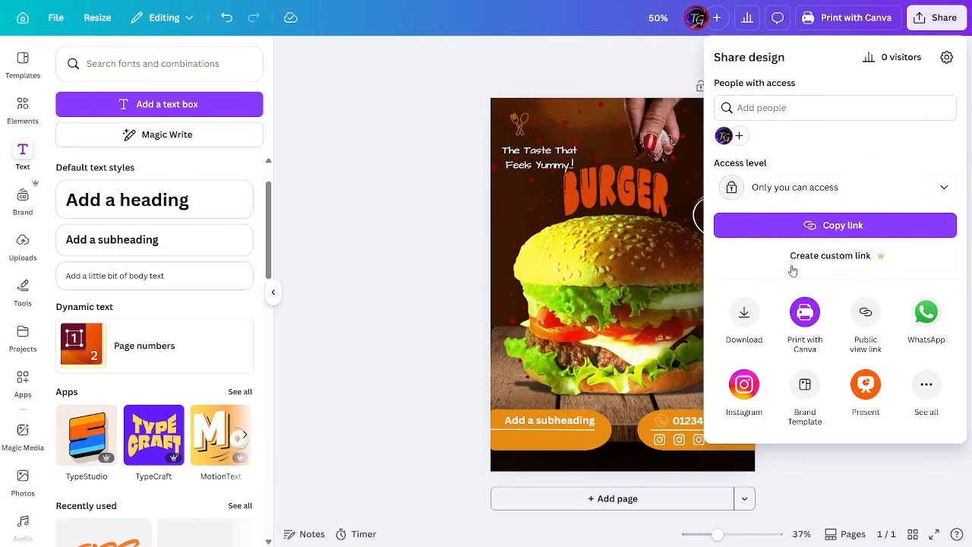
left_click(744, 316)
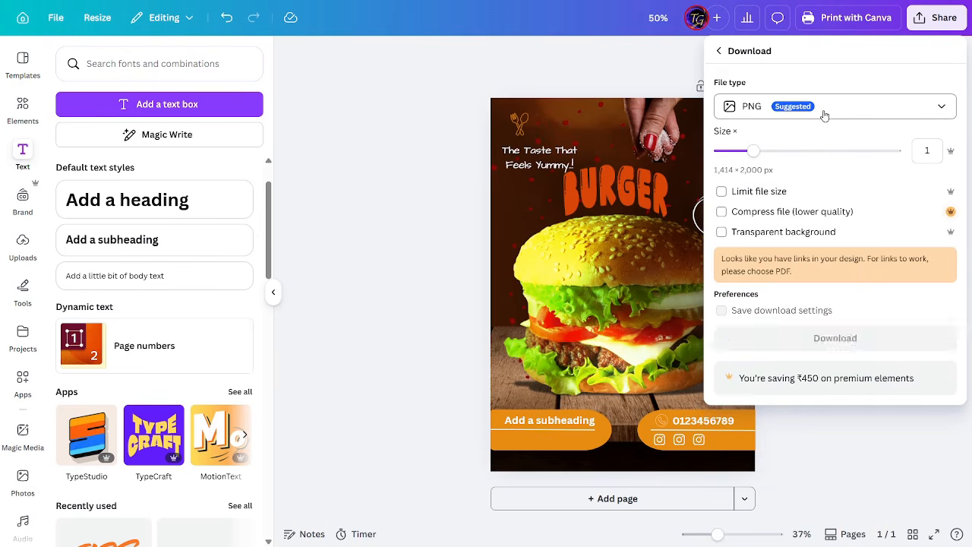
left_click(919, 107)
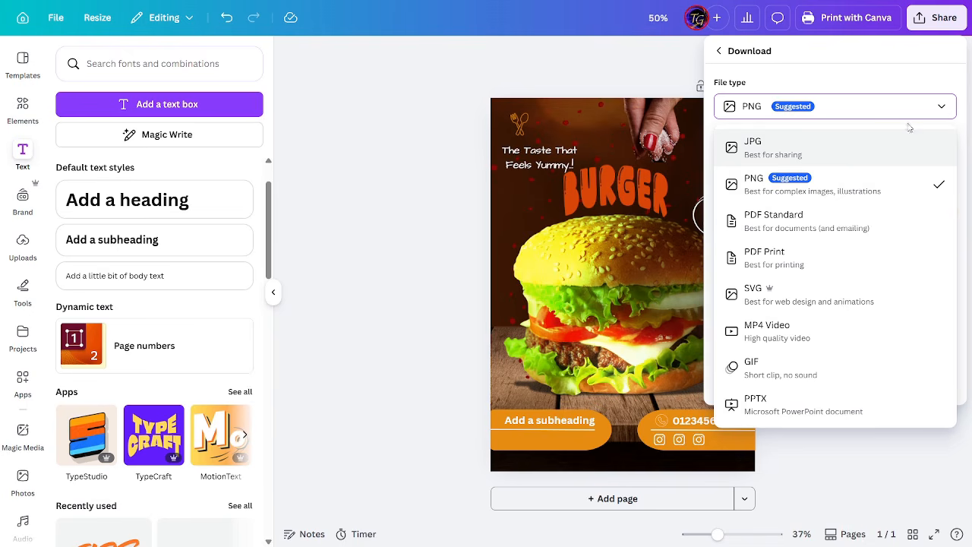
left_click(936, 110)
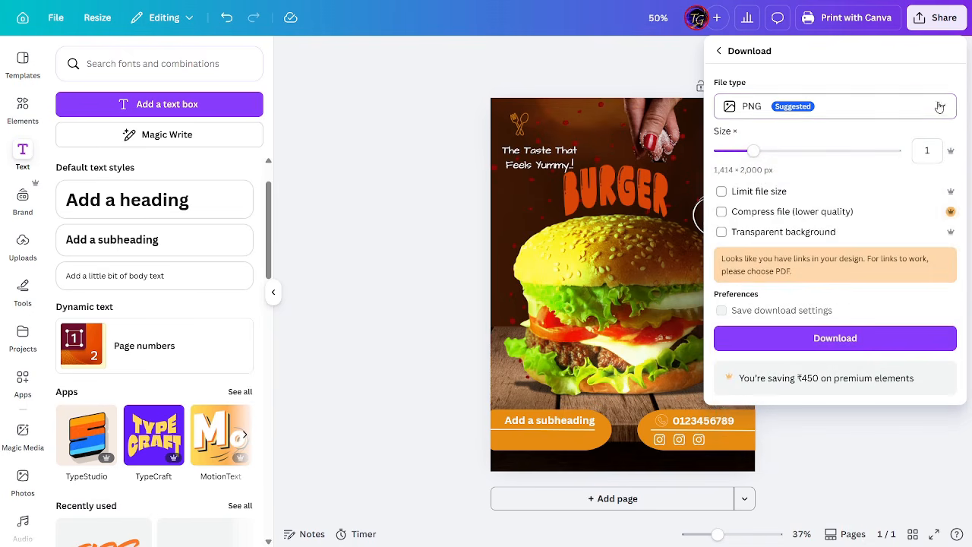
left_click(595, 77)
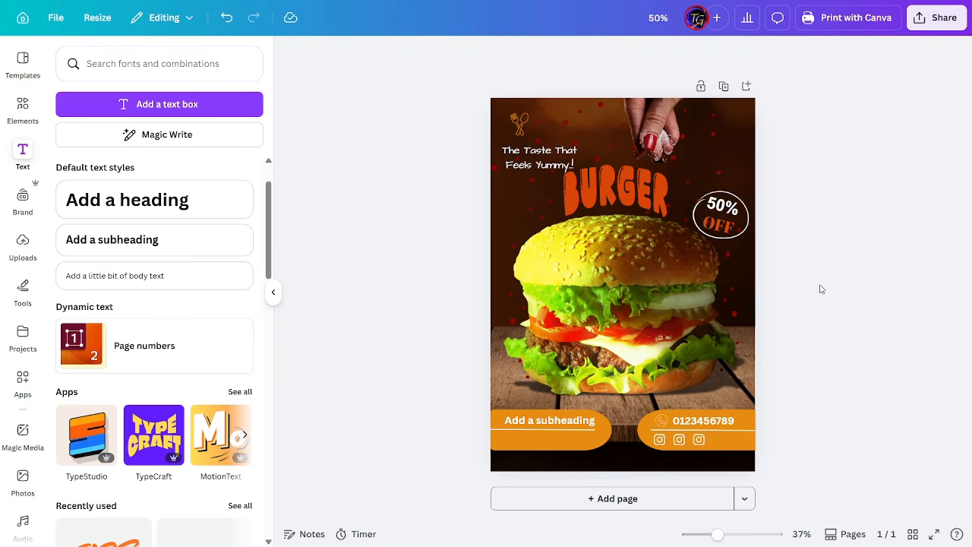